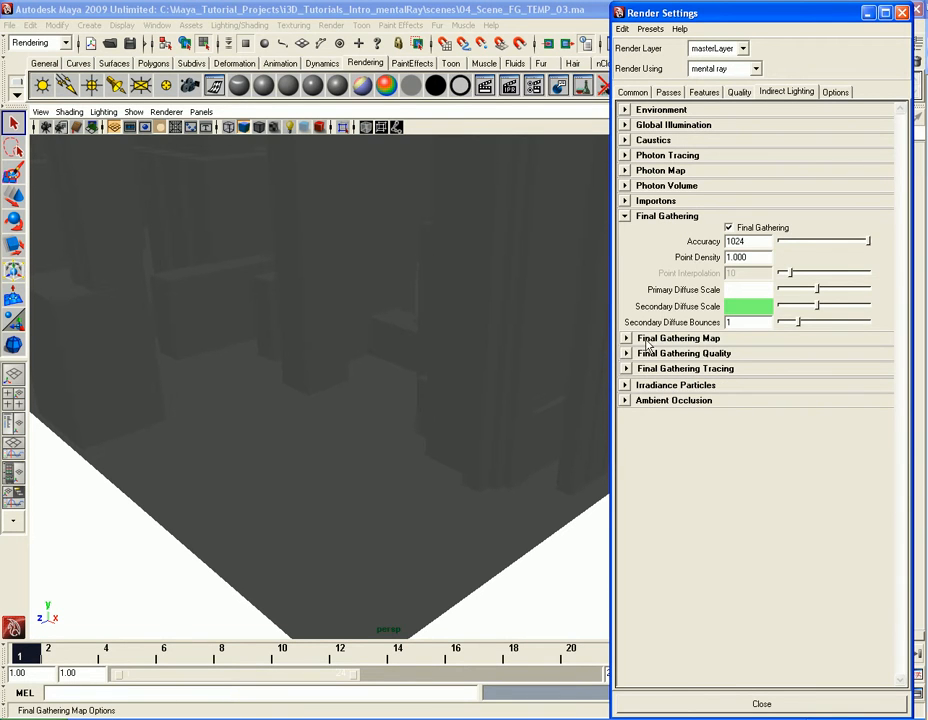
Expand the Final Gathering Map options and start an IPR render of a region covering the central columns and floor corner.
left_click(651, 339)
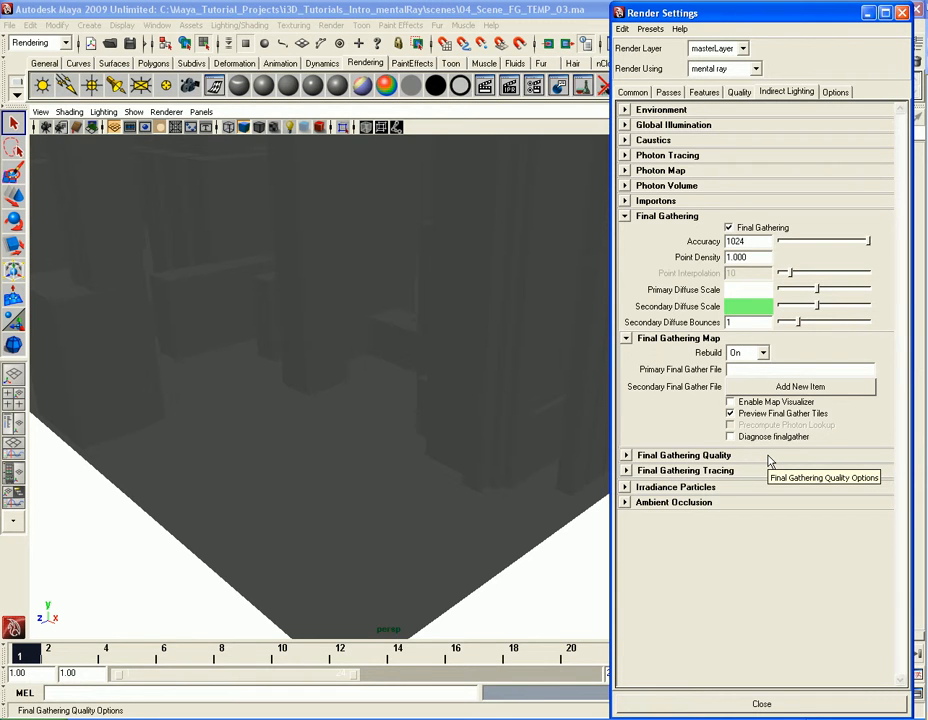
left_click(509, 85)
left_click_drag(161, 288, 399, 543)
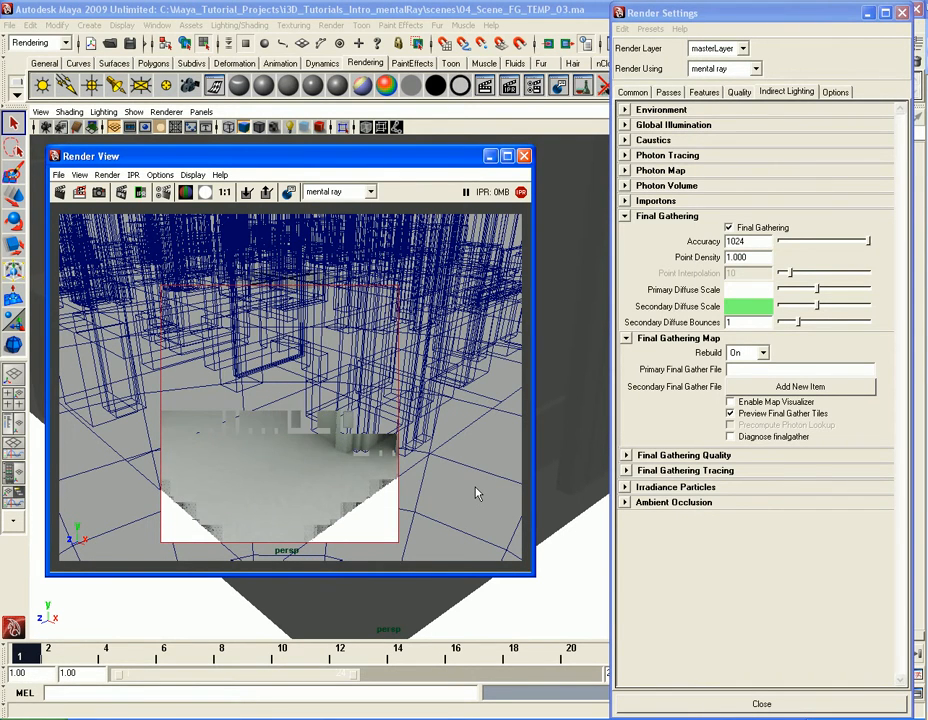
Set the Final Gathering accuracy to 32.
left_click(766, 243)
double_click(766, 243)
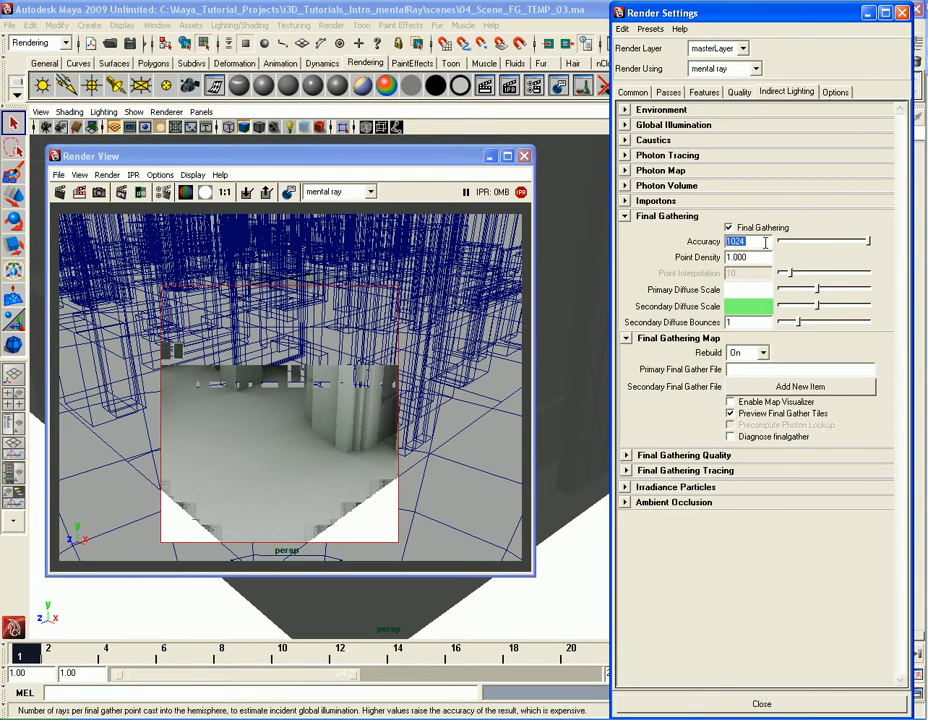
type("32")
key("Return")
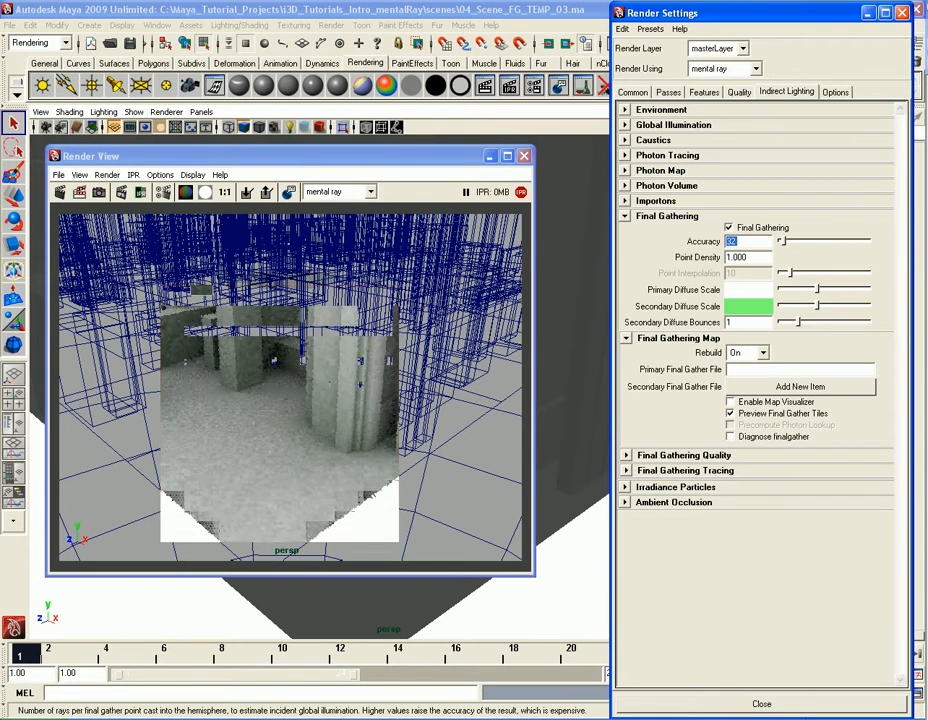
Disable Use Radius Quality Control in the Final Gathering Tracing options and collapse that section.
left_click(679, 456)
left_click(679, 456)
left_click(679, 471)
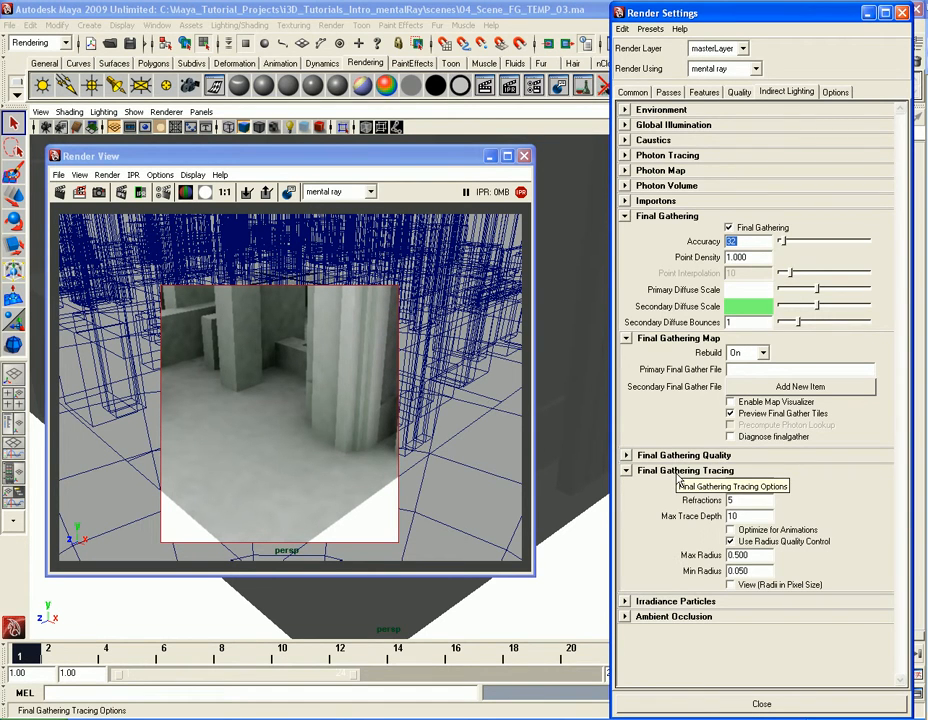
left_click(757, 544)
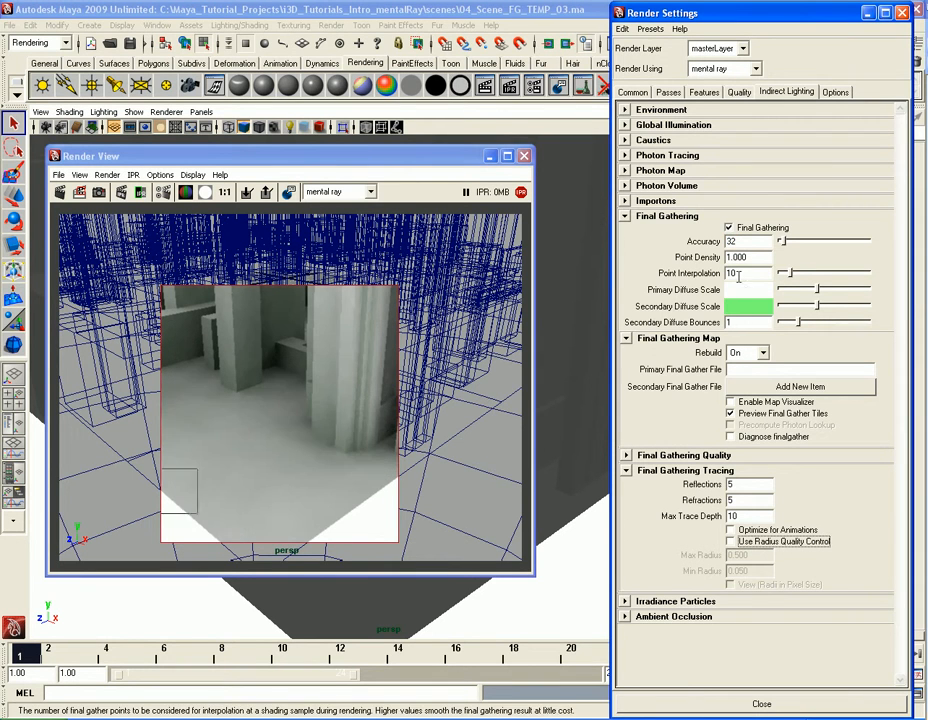
left_click(667, 471)
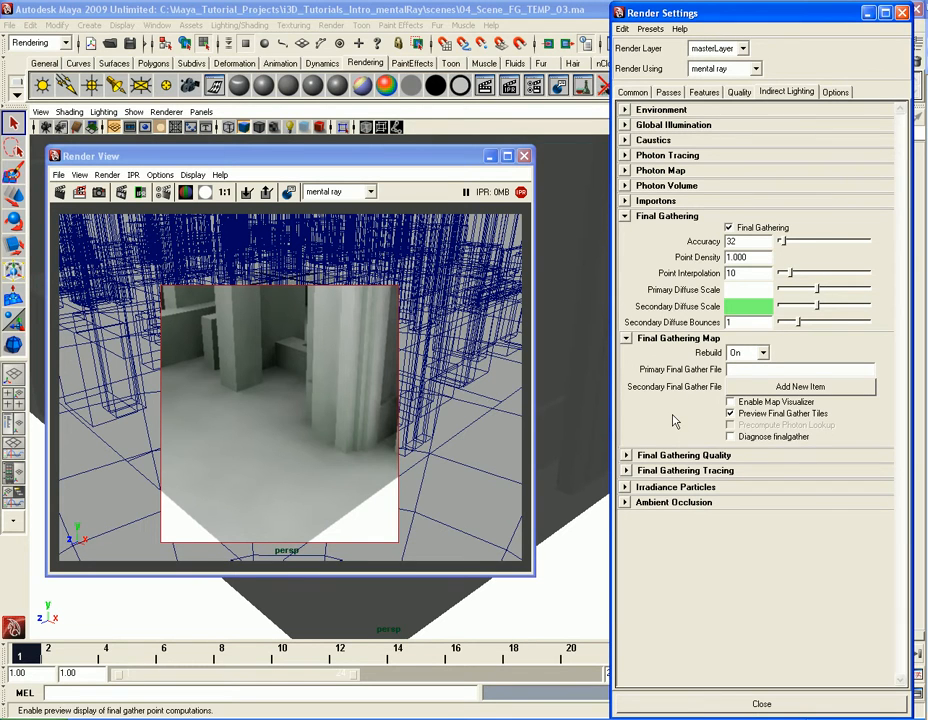
Keep the final gather map's Rebuild mode On and orbit the perspective camera slightly to re-render the IPR region from a new angle.
left_click(764, 354)
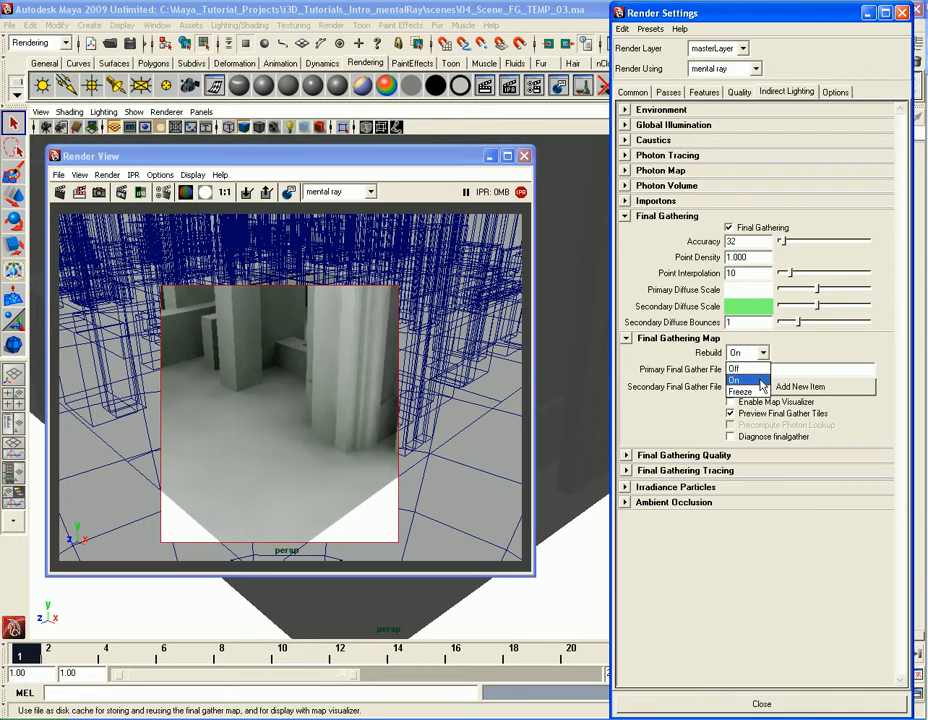
left_click(740, 380)
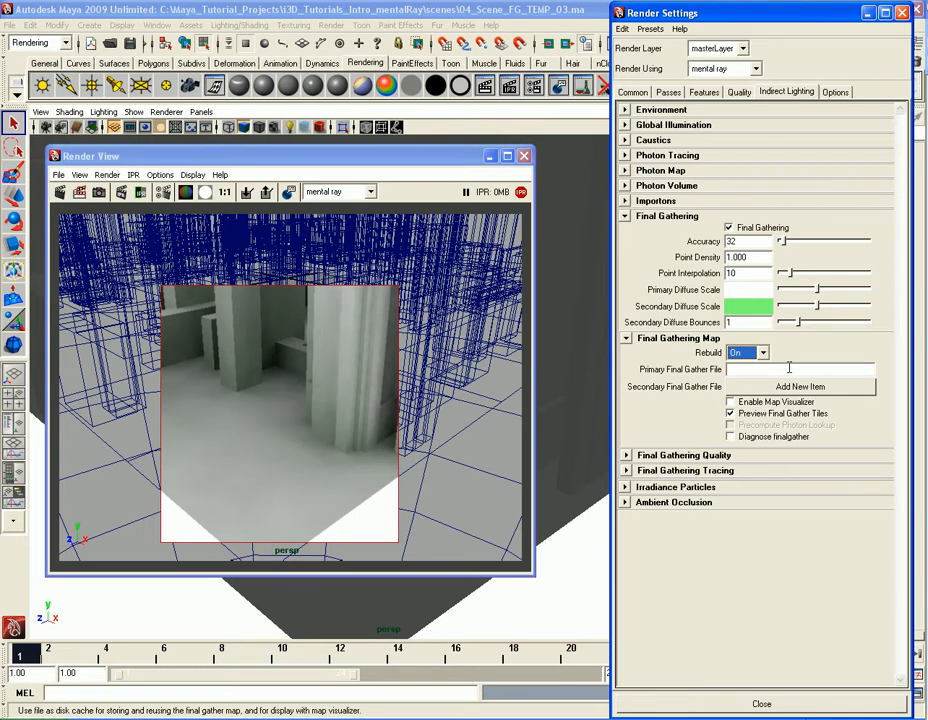
left_click(370, 160)
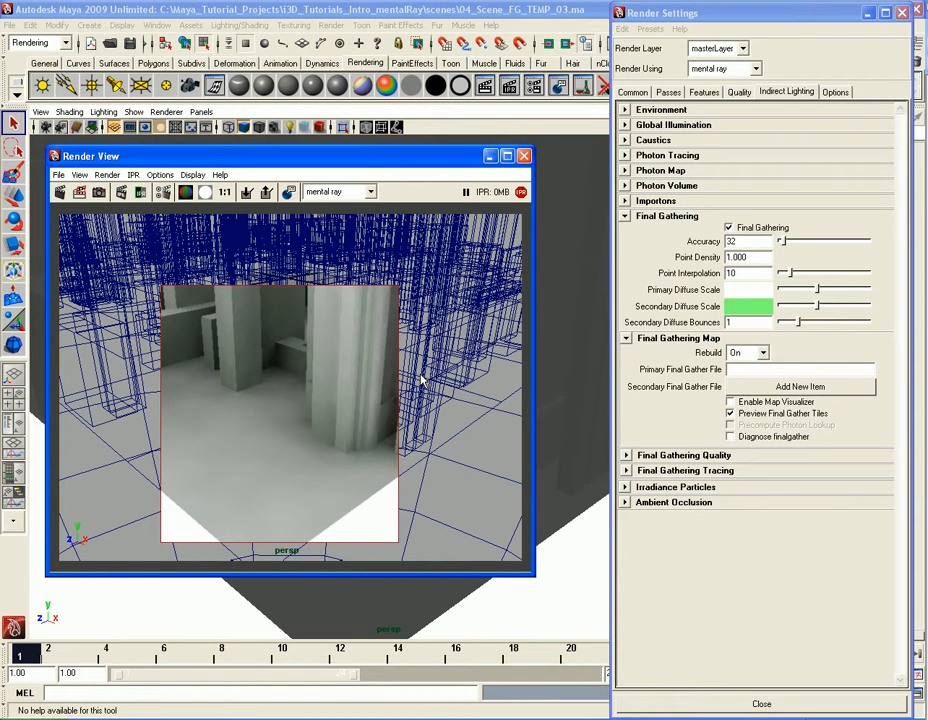
left_click(562, 440)
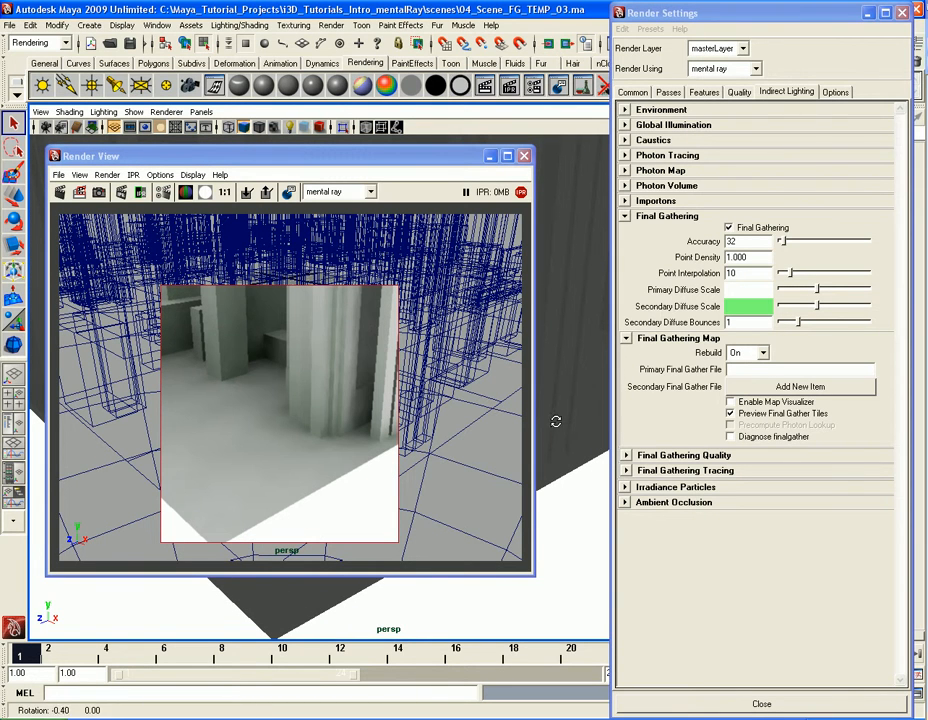
left_click_drag(555, 422, 560, 422, "alt")
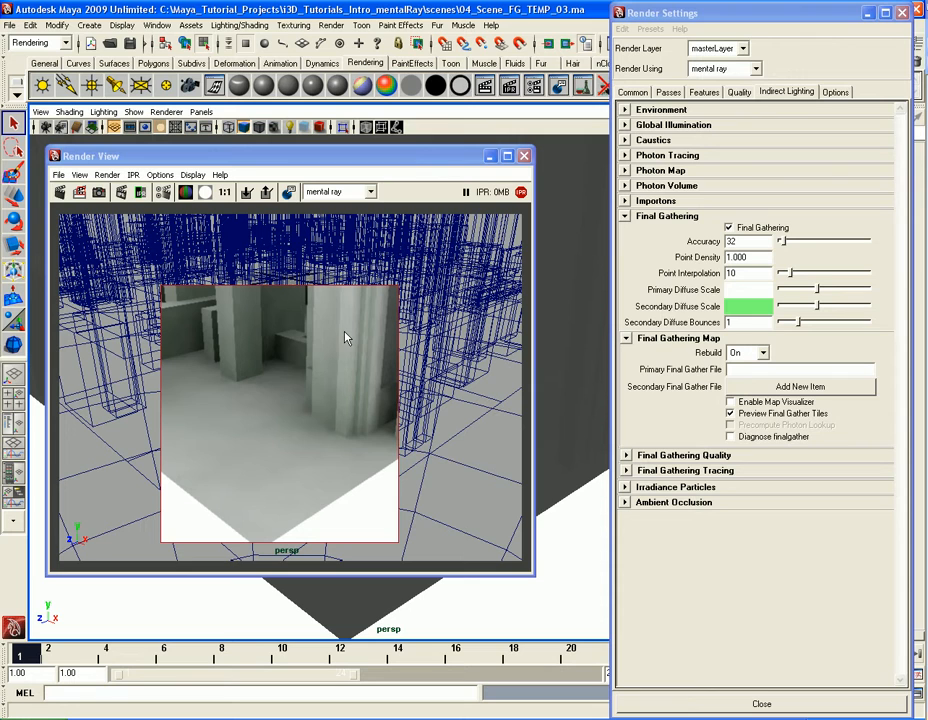
left_click(447, 490)
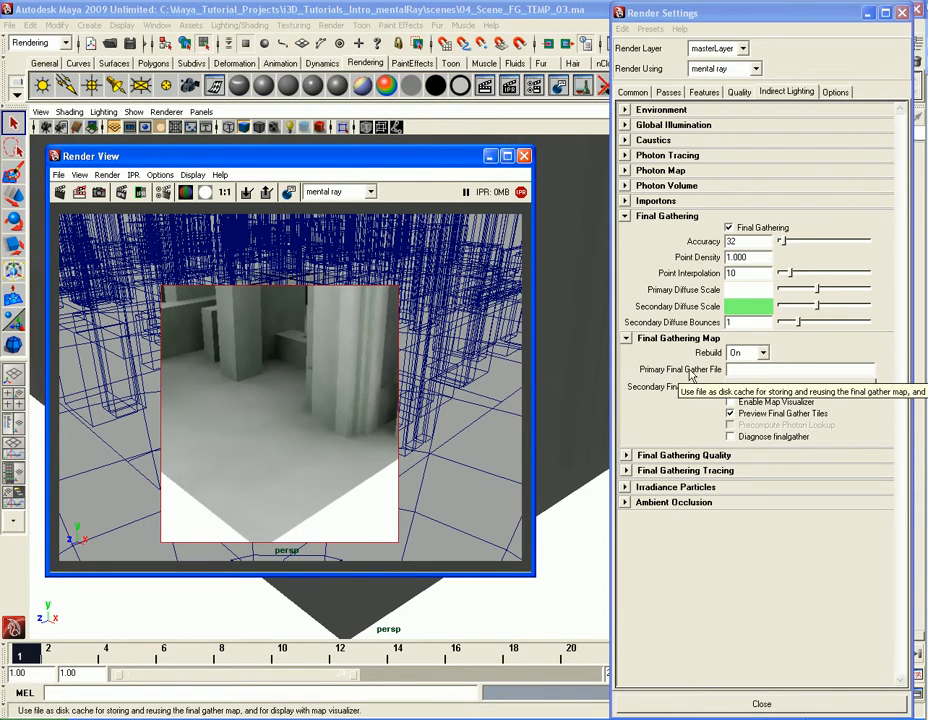
Name the primary final gather file Simple.fgmap.
left_click(834, 371)
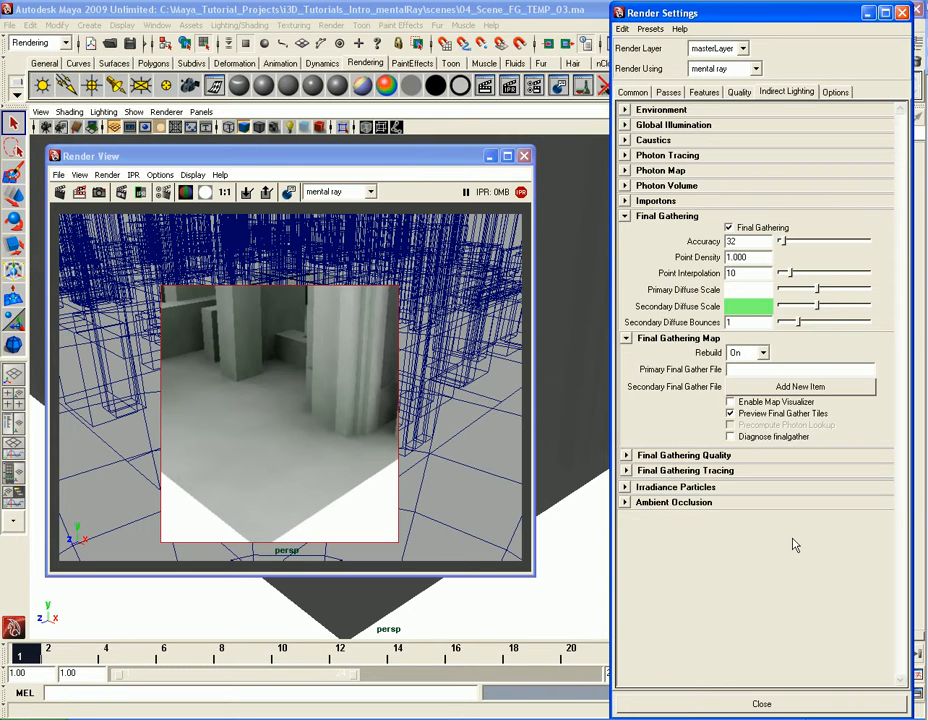
type("Simple.fgmap")
key("Return")
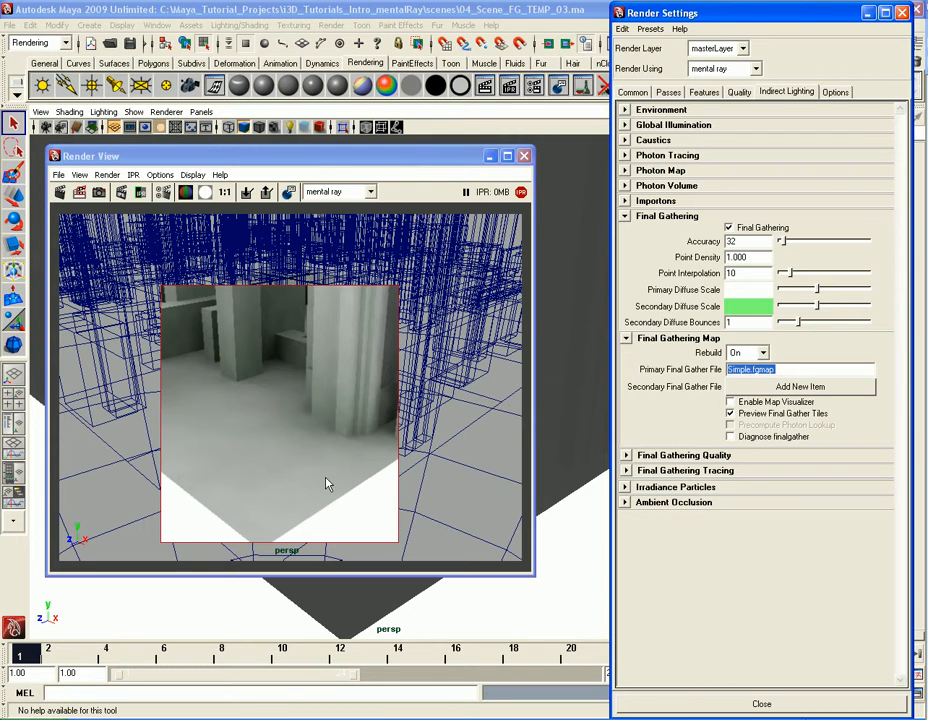
left_click(791, 372)
Switch to Windows Explorer and examine Simple.fgmap in the project's renderData\mentalray\finalgMap folder, then return to Maya.
left_click(640, 717)
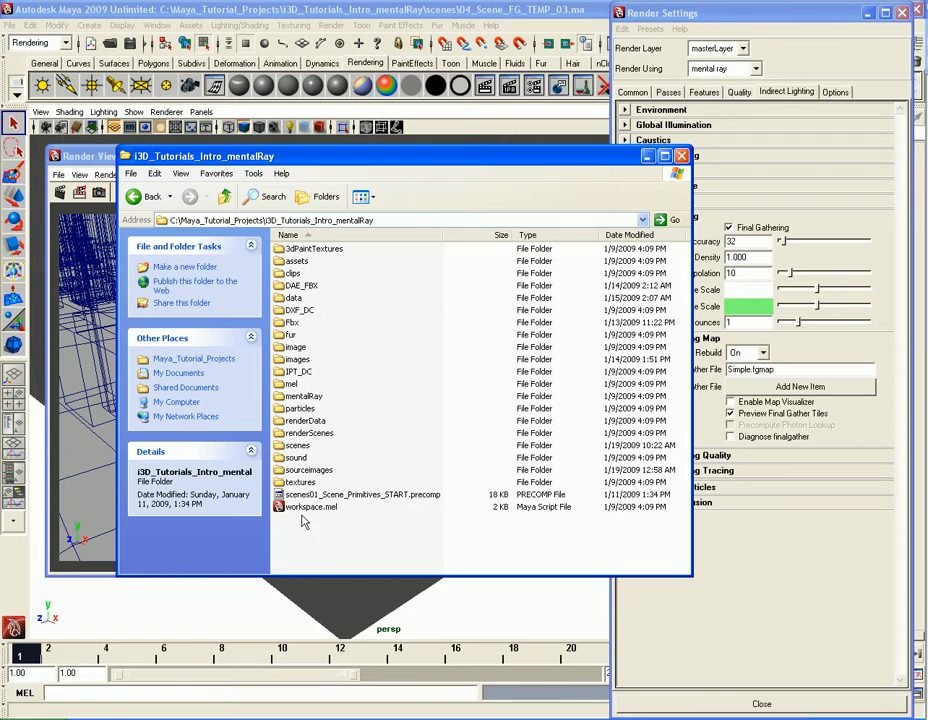
double_click(306, 422)
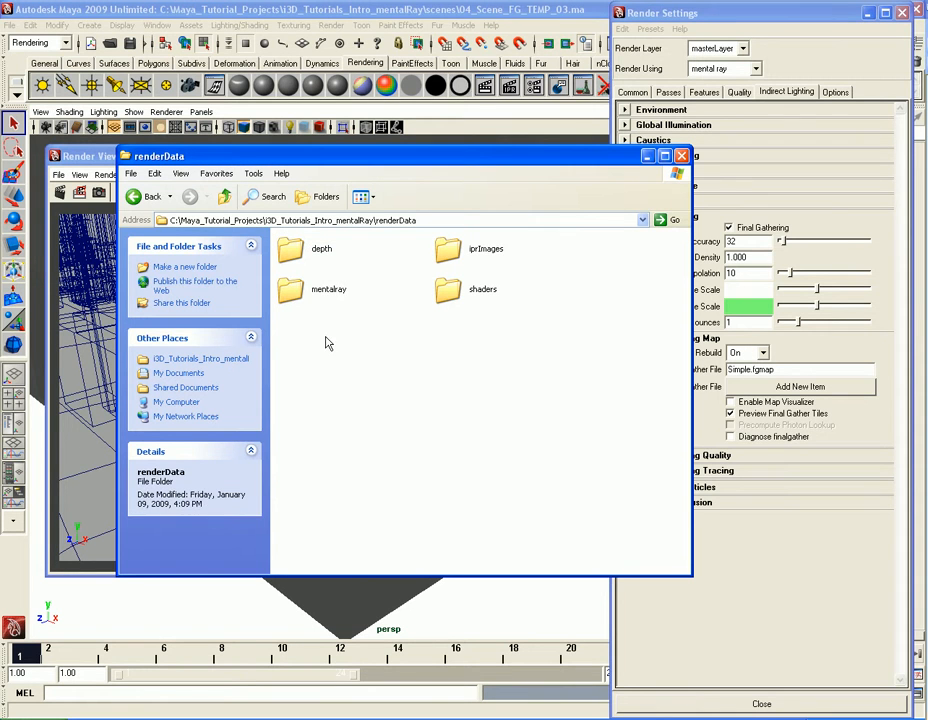
double_click(306, 292)
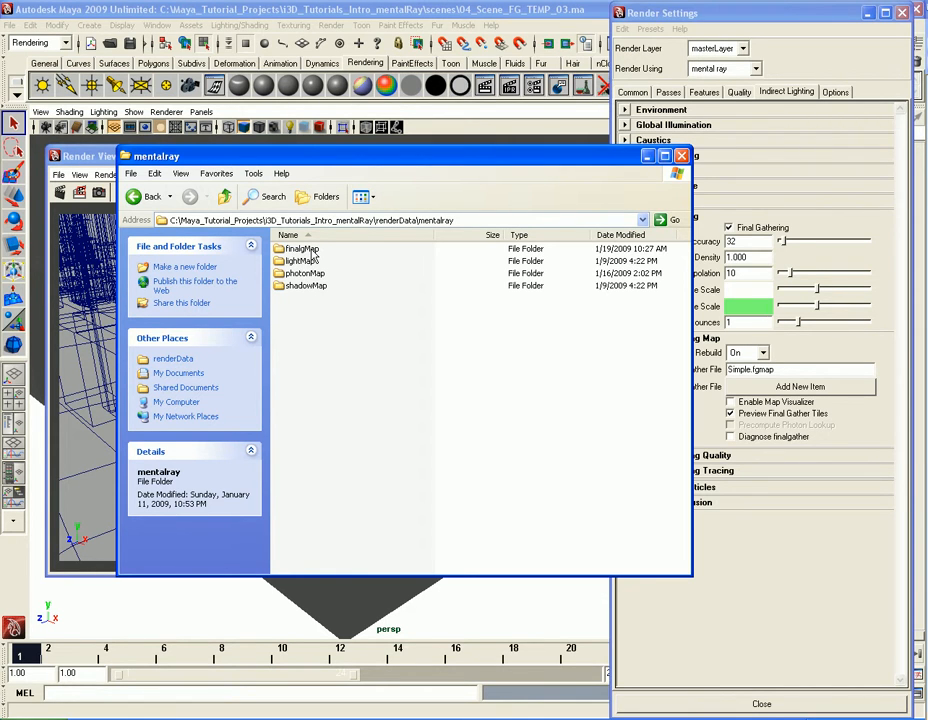
double_click(306, 249)
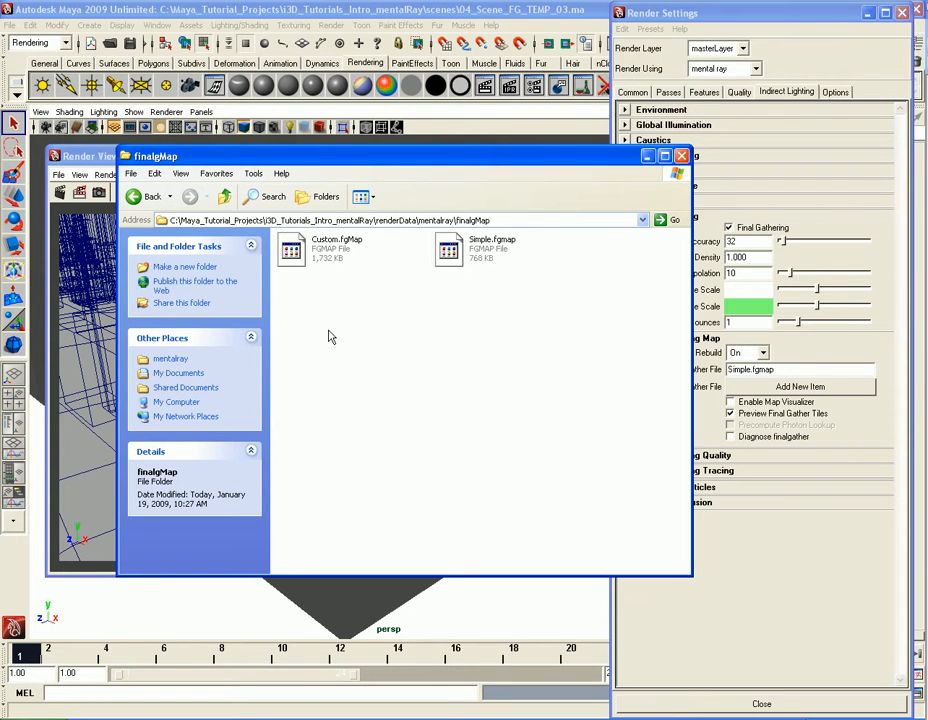
left_click(490, 255)
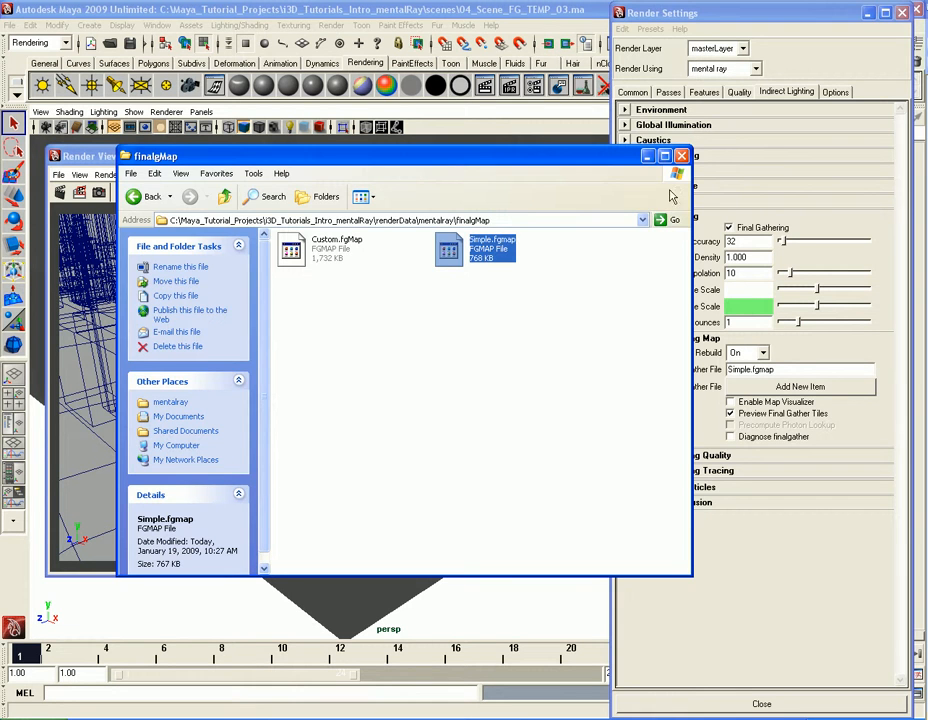
left_click(647, 156)
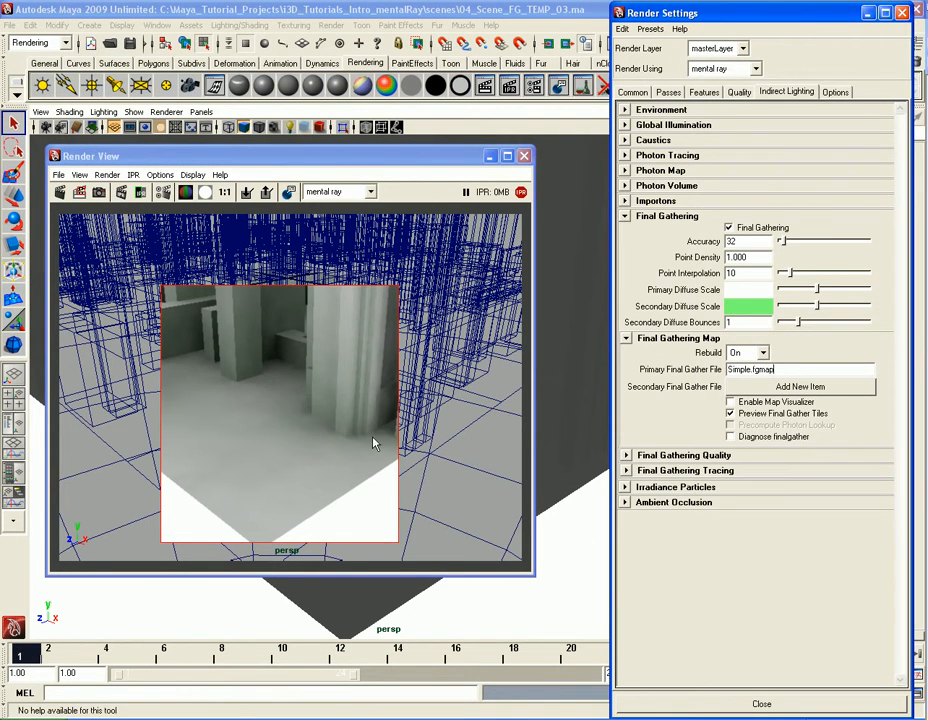
Raise the Final Gathering accuracy to 1024, keeping Simple.fgmap as the primary final gather file.
left_click_drag(782, 242, 876, 244)
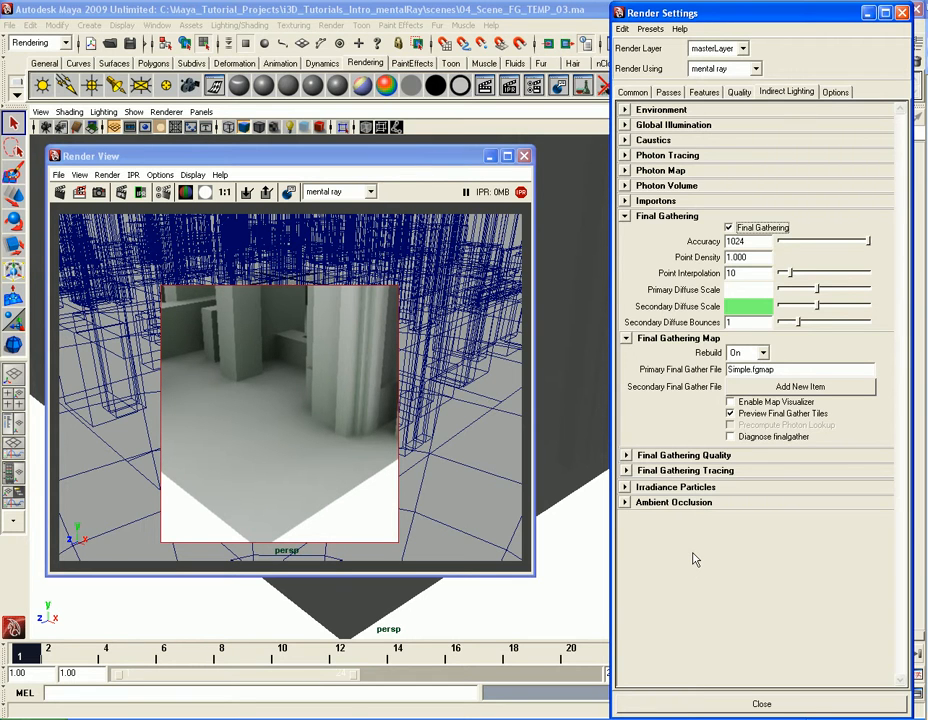
double_click(787, 370)
left_click_drag(787, 370, 717, 373)
left_click(795, 370)
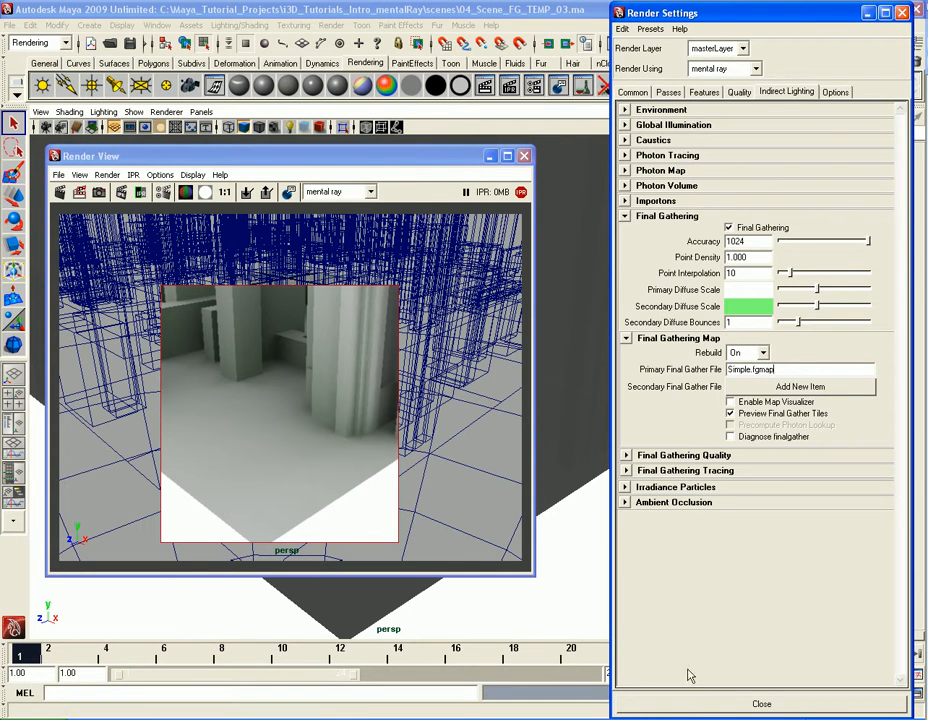
Switch to the finalgMap folder window, check the size of the regenerated Simple.fgmap, and close the window.
key("alt+Tab")
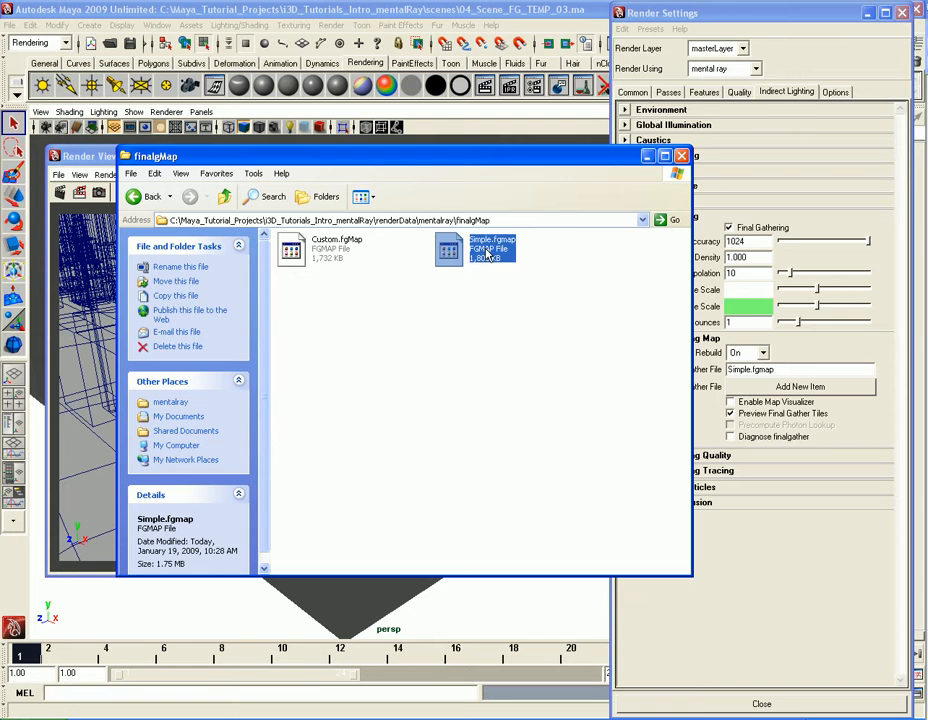
left_click(681, 156)
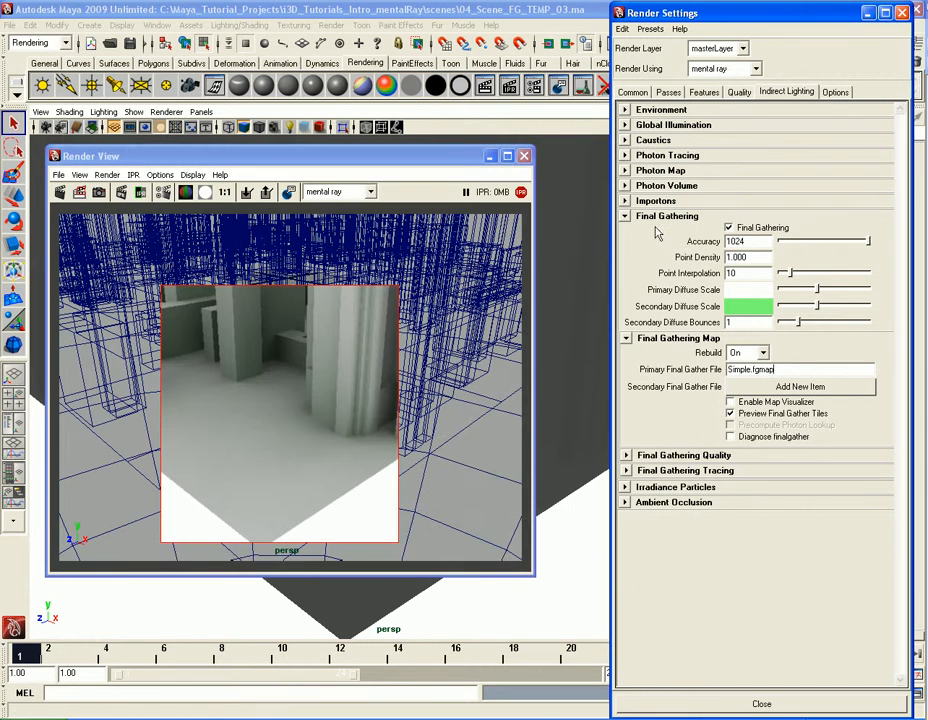
Set the final gather map's Rebuild mode to Off so the stored Simple.fgmap is reused.
double_click(762, 242)
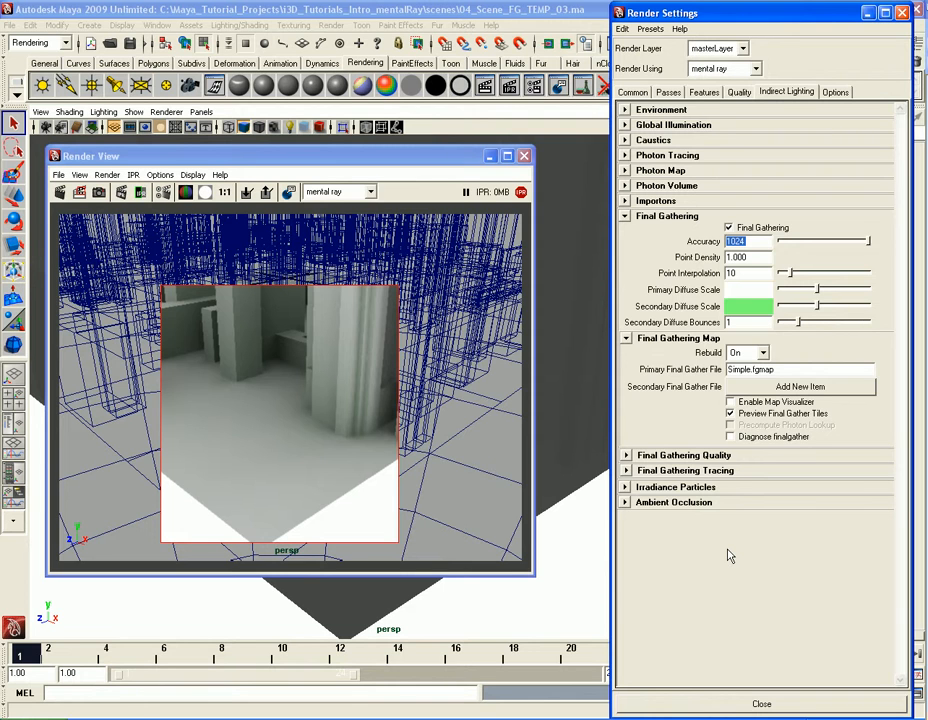
left_click(762, 353)
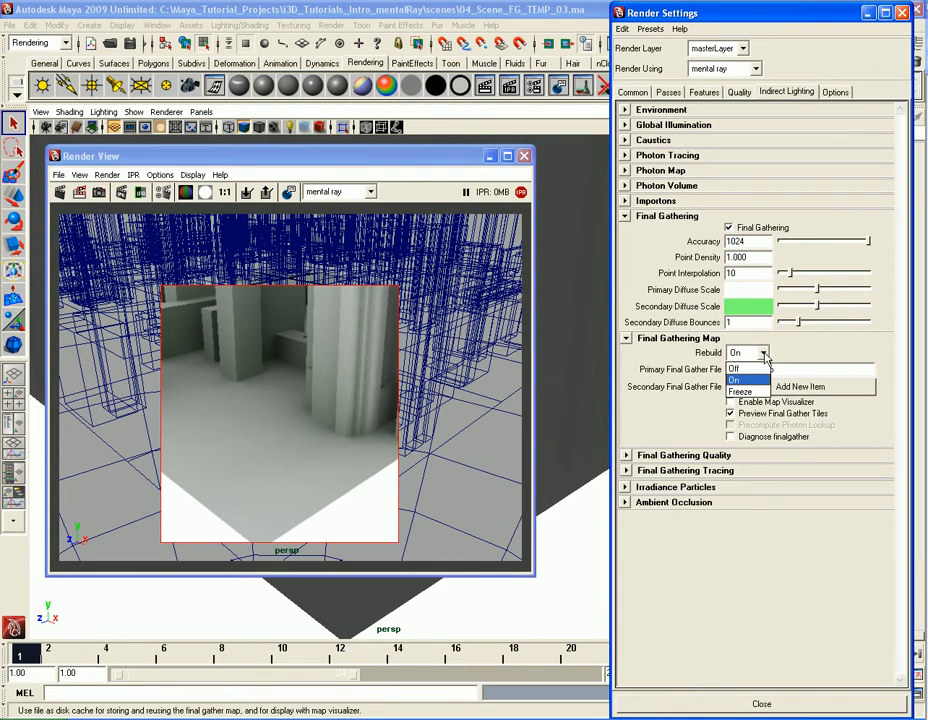
left_click(749, 368)
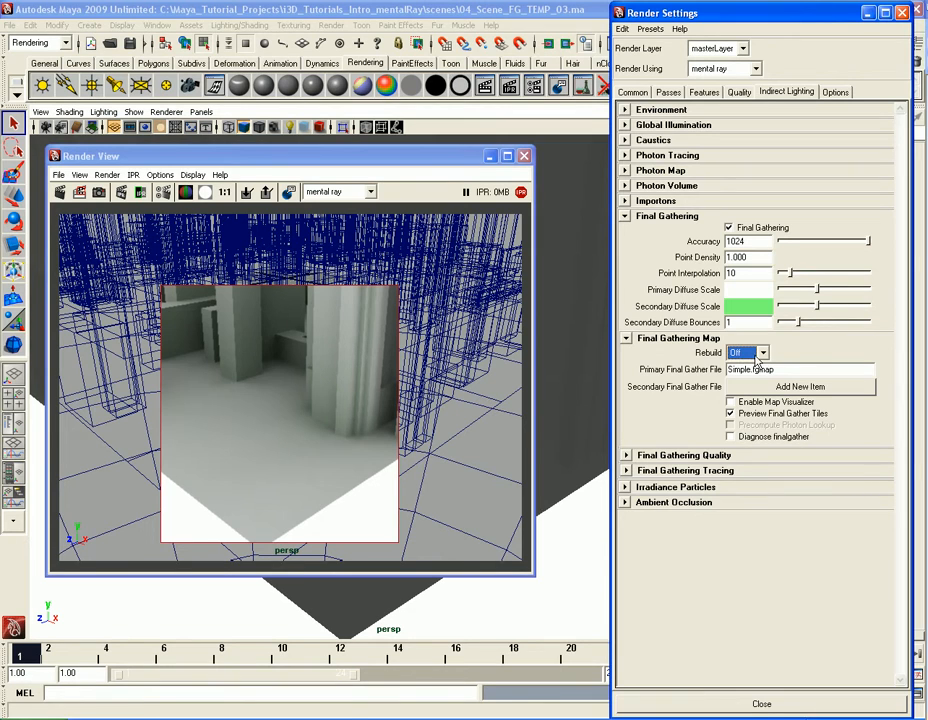
double_click(788, 370)
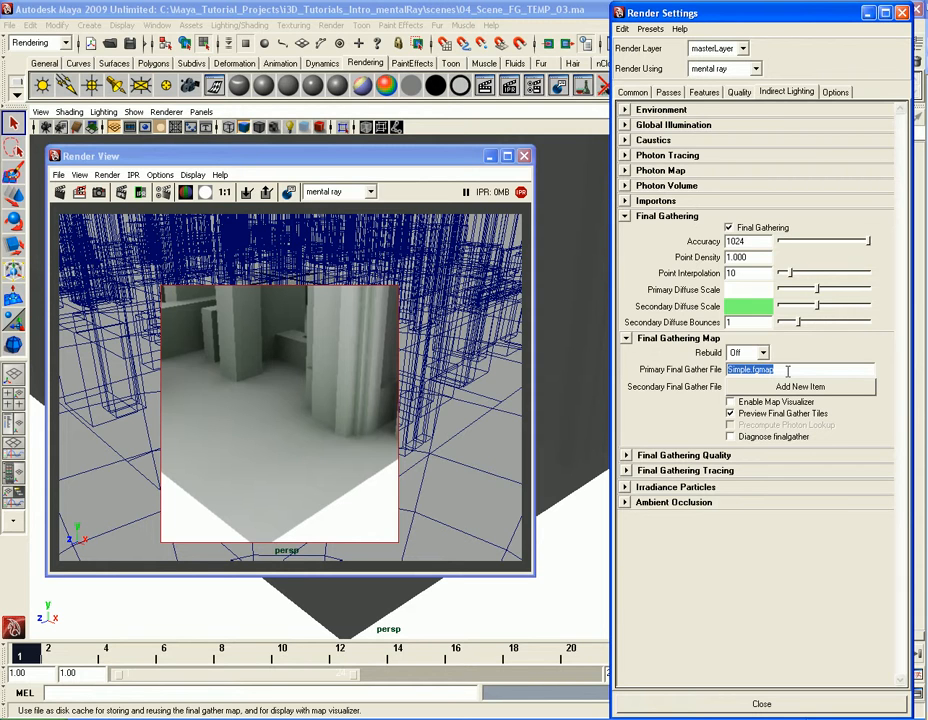
Set the final gather map's Rebuild mode to Freeze.
left_click(748, 352)
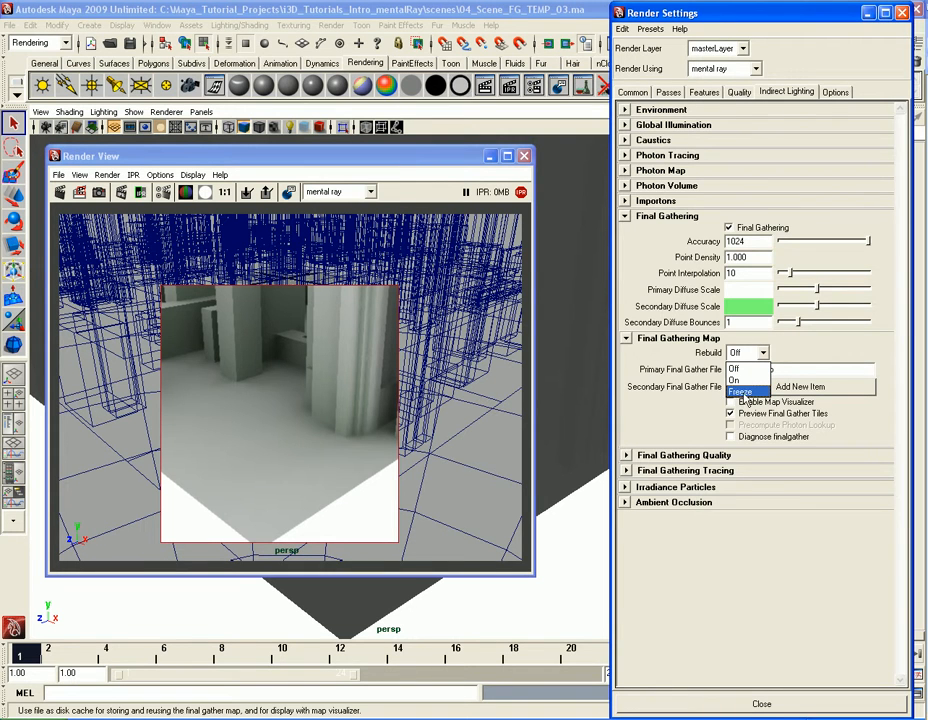
left_click(745, 392)
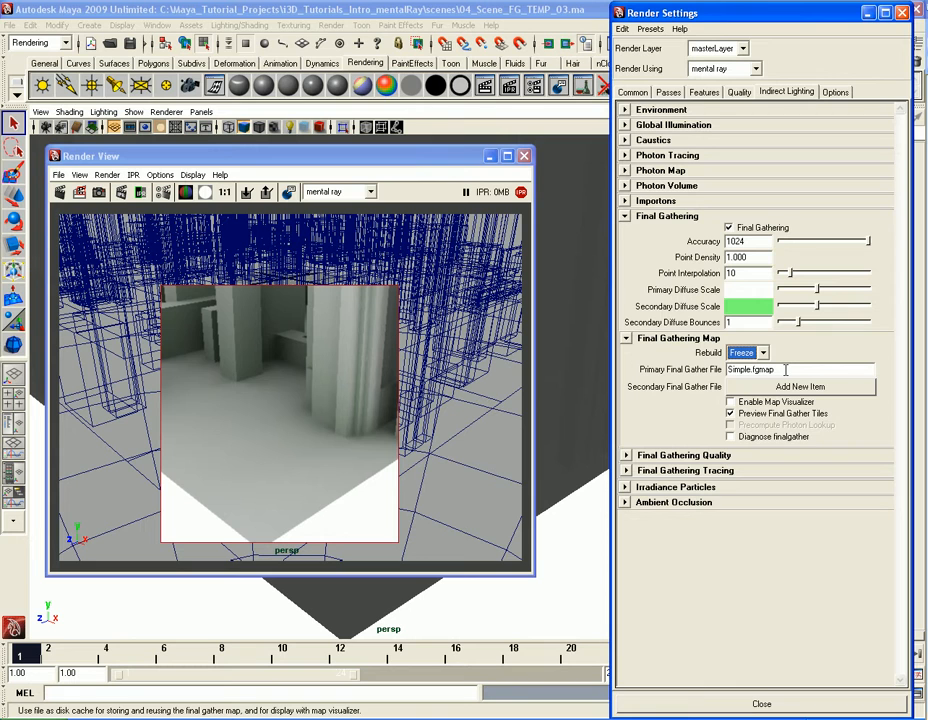
key("Tab")
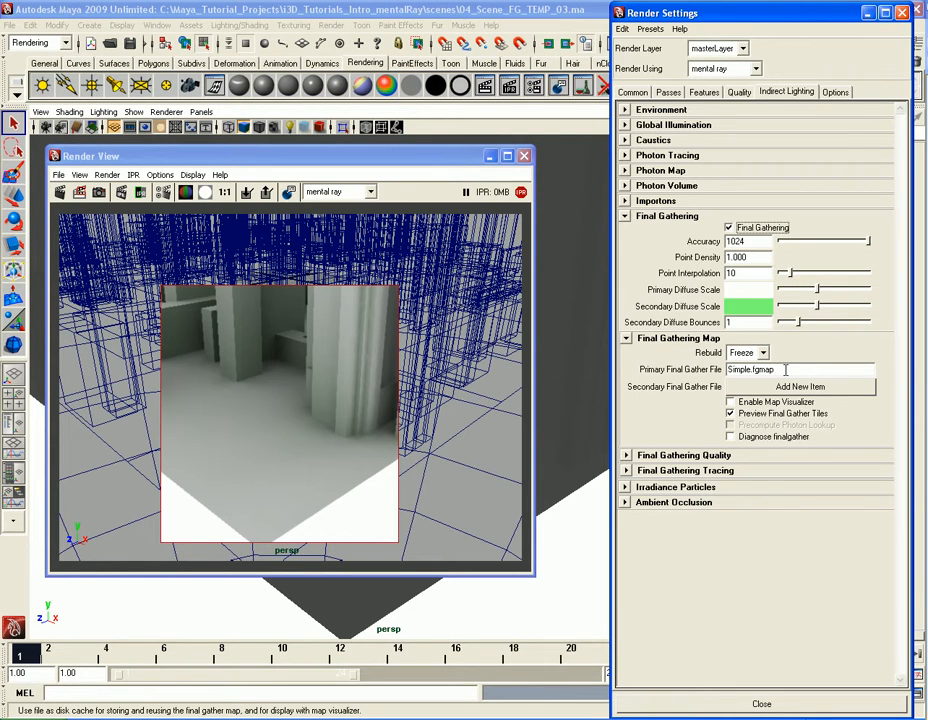
Set the final gather map's Rebuild mode back to On for Simple.fgmap.
double_click(786, 370)
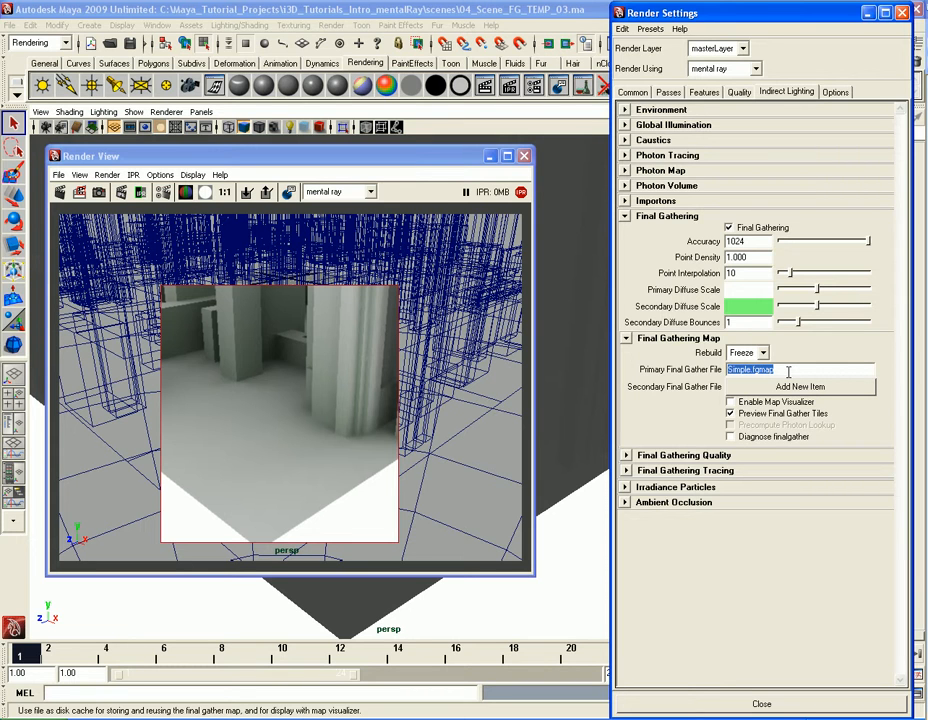
left_click(762, 352)
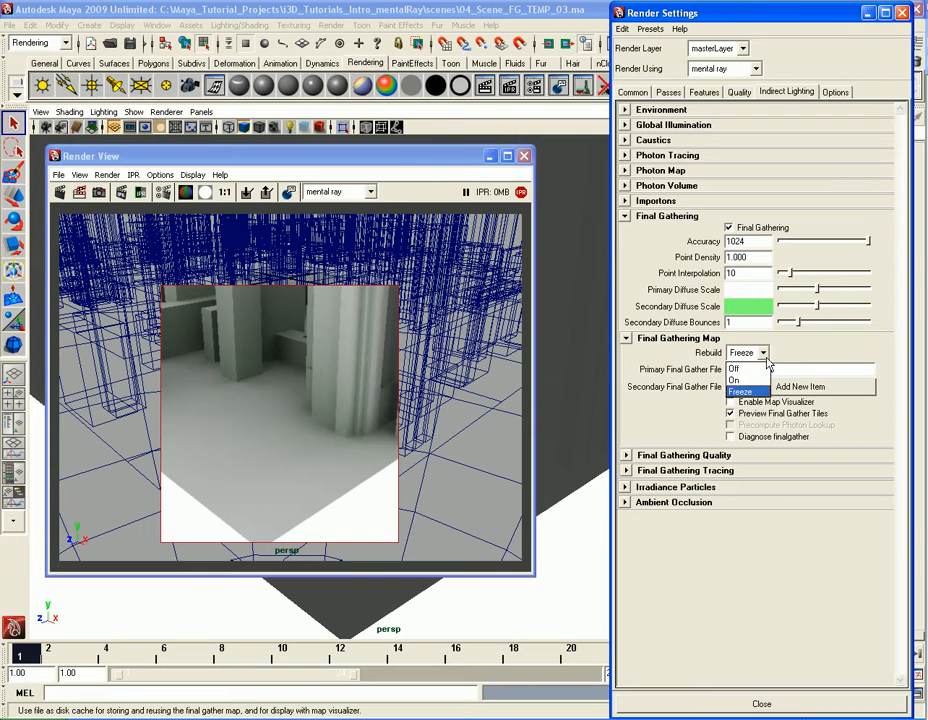
left_click(742, 378)
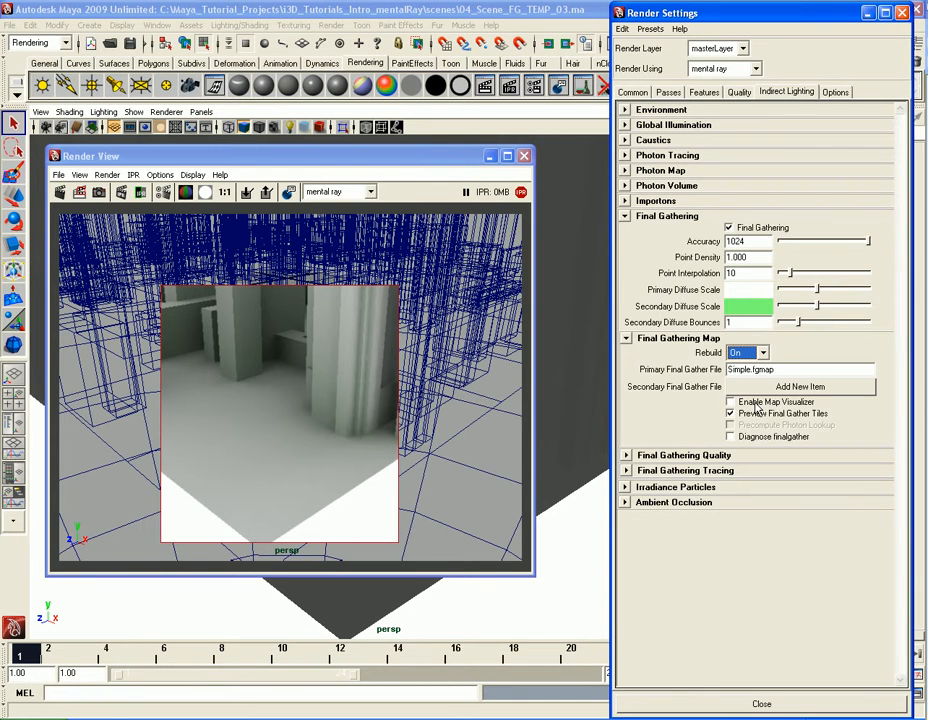
Enable the final gather Map Visualizer and set the Final Gathering accuracy to 32.
left_click(757, 403)
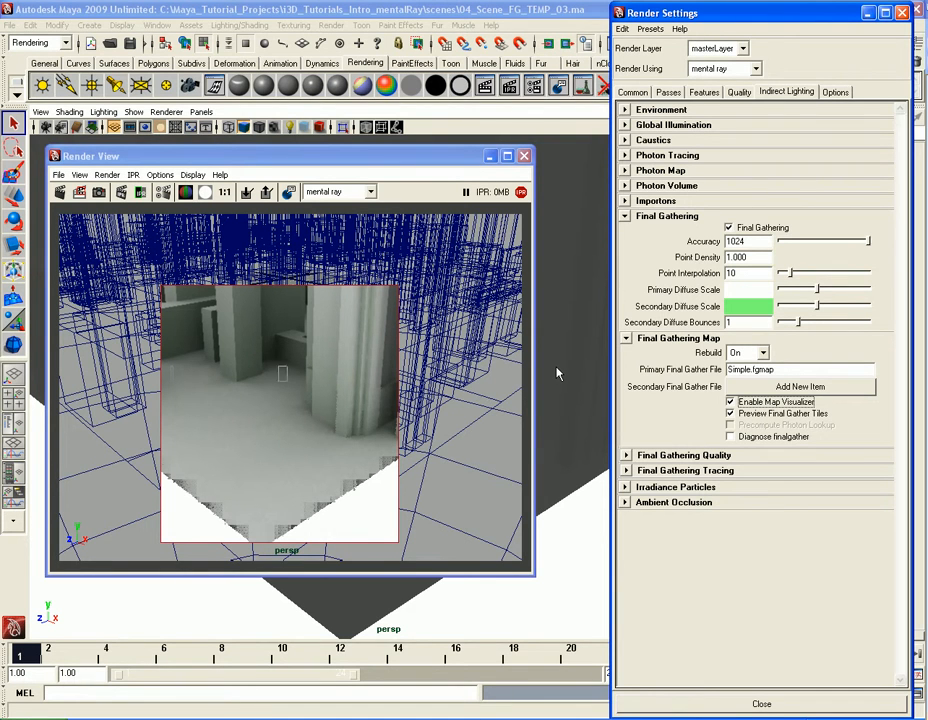
double_click(761, 243)
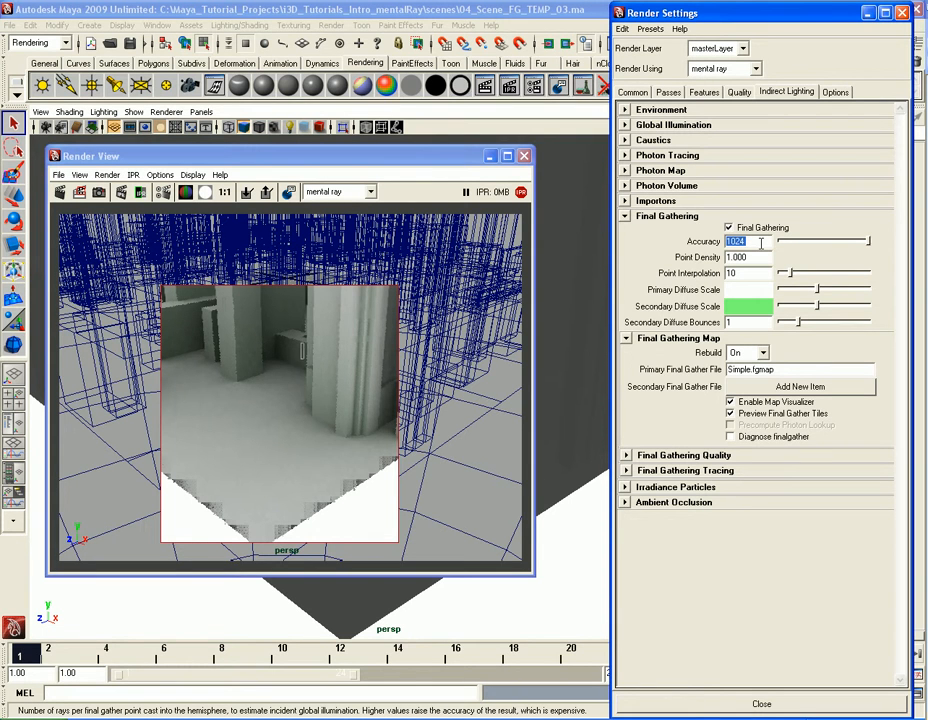
type("32")
key("Return")
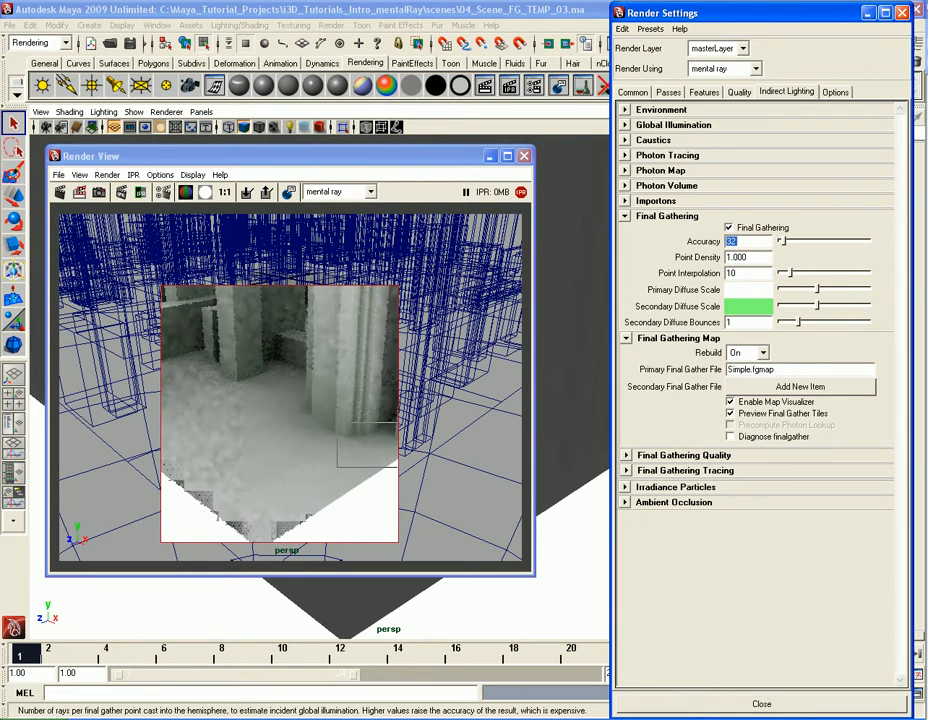
Frame a wide, elevated view of the city in the perspective view and redo the mental ray render.
left_click_drag(473, 158, 490, 173)
left_click_drag(582, 394, 583, 364, "alt")
middle_click_drag(581, 385, 575, 401, "alt")
scroll(577, 371, "down", 4)
left_click_drag(577, 371, 570, 404, "alt")
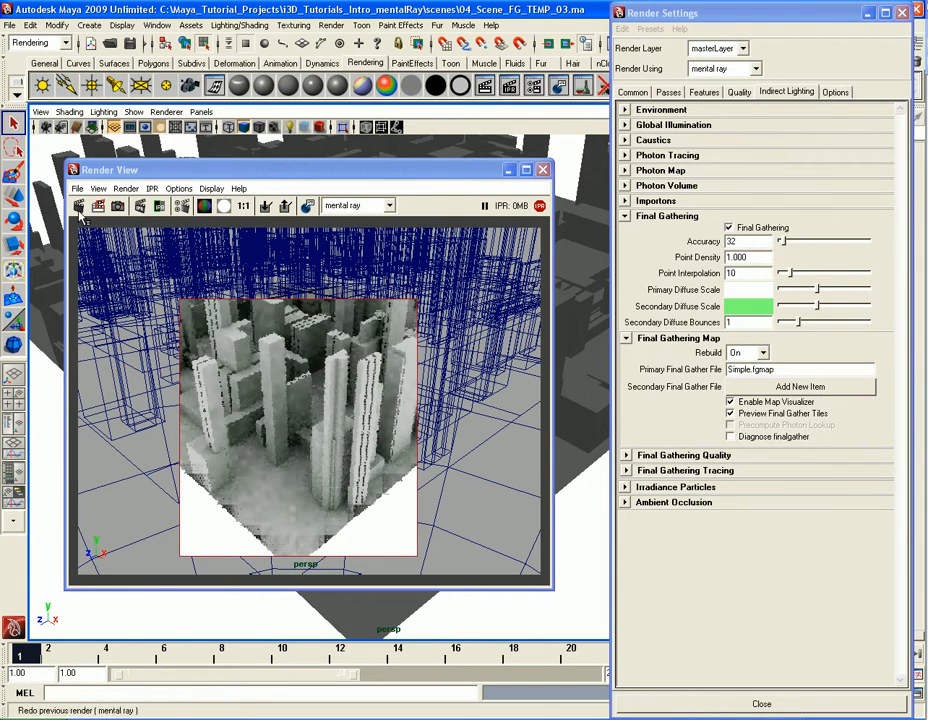
left_click(79, 205)
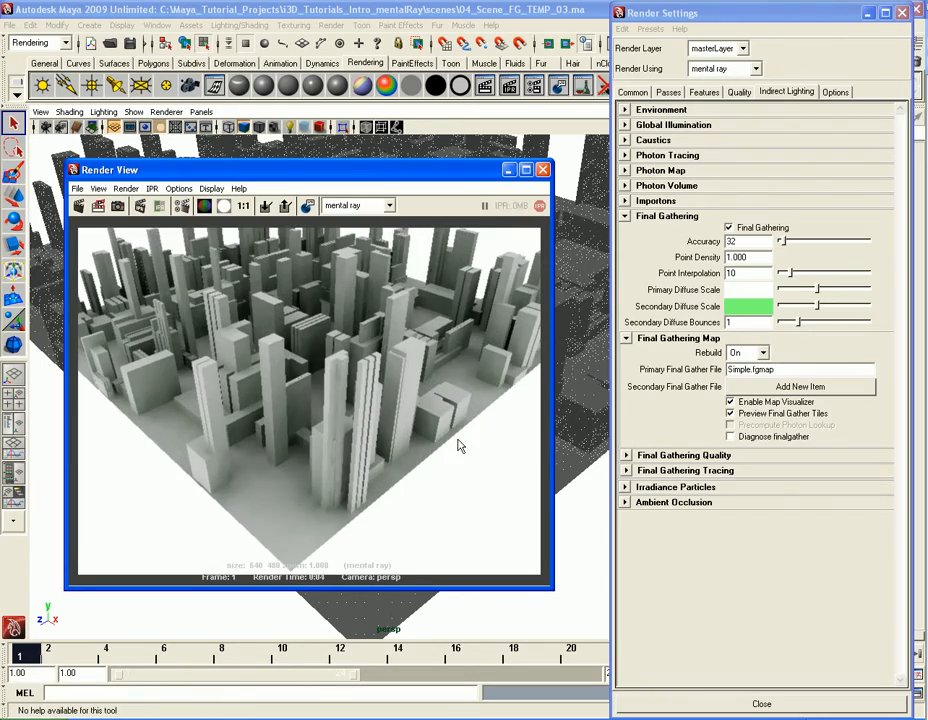
Close the Render View and inspect the final gather points displayed across the city.
left_click(542, 170)
left_click_drag(504, 433, 371, 472, "alt")
right_click_drag(371, 472, 372, 455, "alt")
left_click_drag(372, 455, 388, 457, "alt")
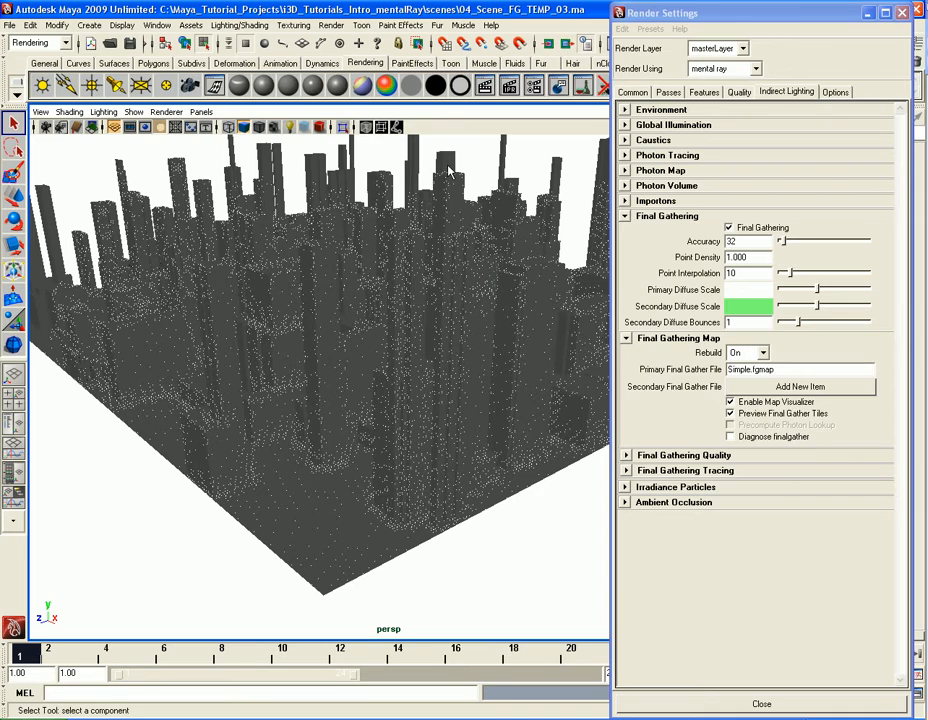
Render a close-up of the ground between the front buildings to regenerate the final gather map.
right_click_drag(470, 444, 495, 373, "alt")
mouse_move(495, 373)
middle_mouse_down("alt")
mouse_move(472, 369)
mouse_move(487, 385)
middle_mouse_up("alt")
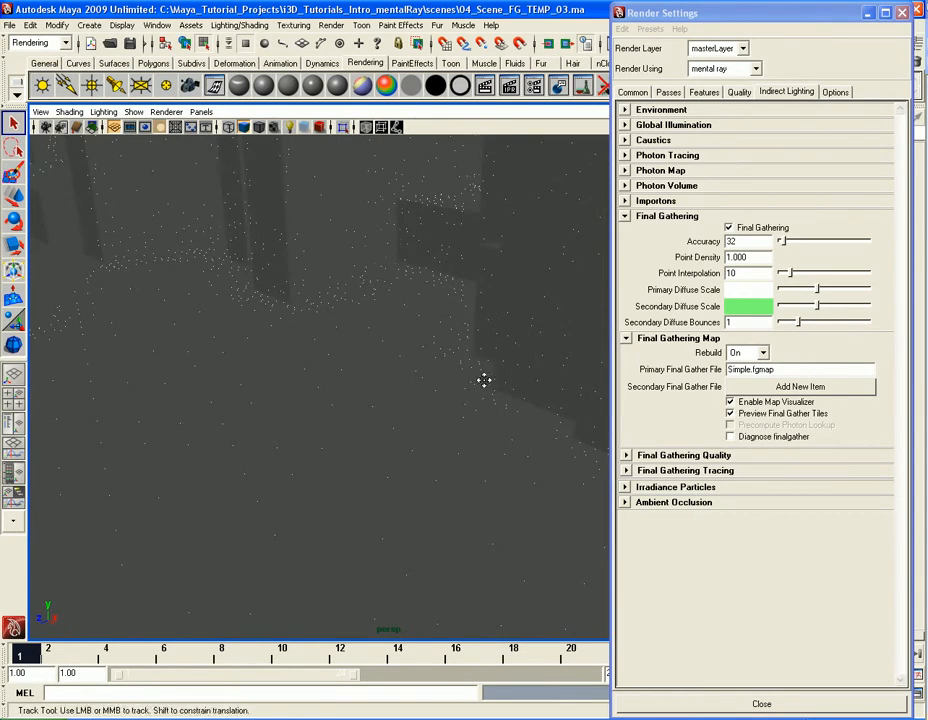
left_click(486, 87)
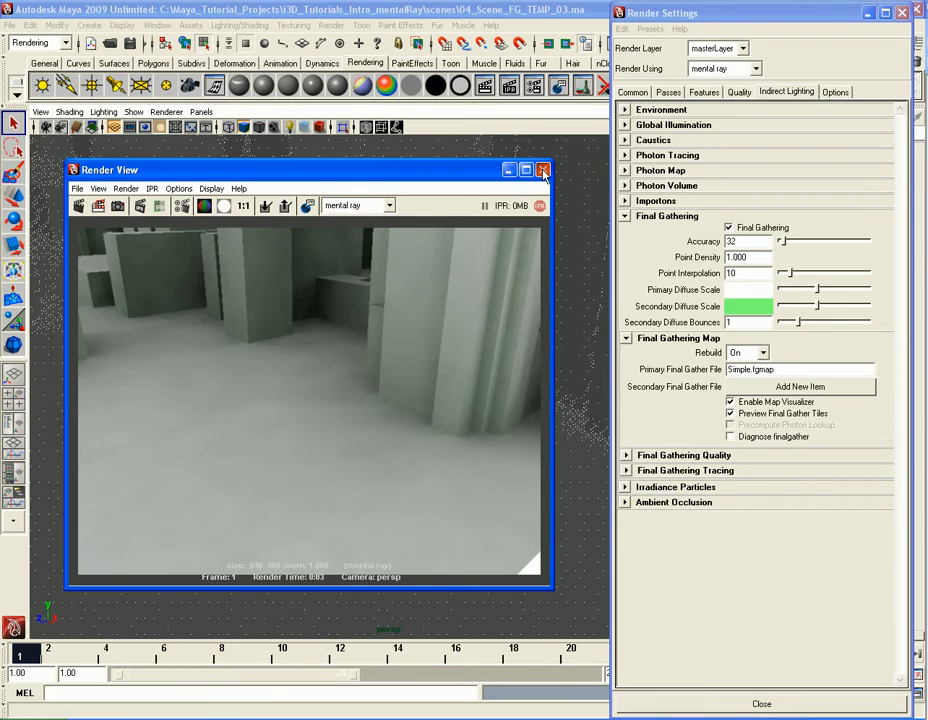
Close the Render View and examine where the close-up's final gather points from Simple.fgmap lie in the city.
left_click(544, 172)
scroll(424, 318, "down", 10)
mouse_move(424, 322)
left_mouse_down("alt")
mouse_move(416, 352)
mouse_move(460, 306)
mouse_move(443, 340)
mouse_move(455, 342)
mouse_move(433, 342)
left_mouse_up("alt")
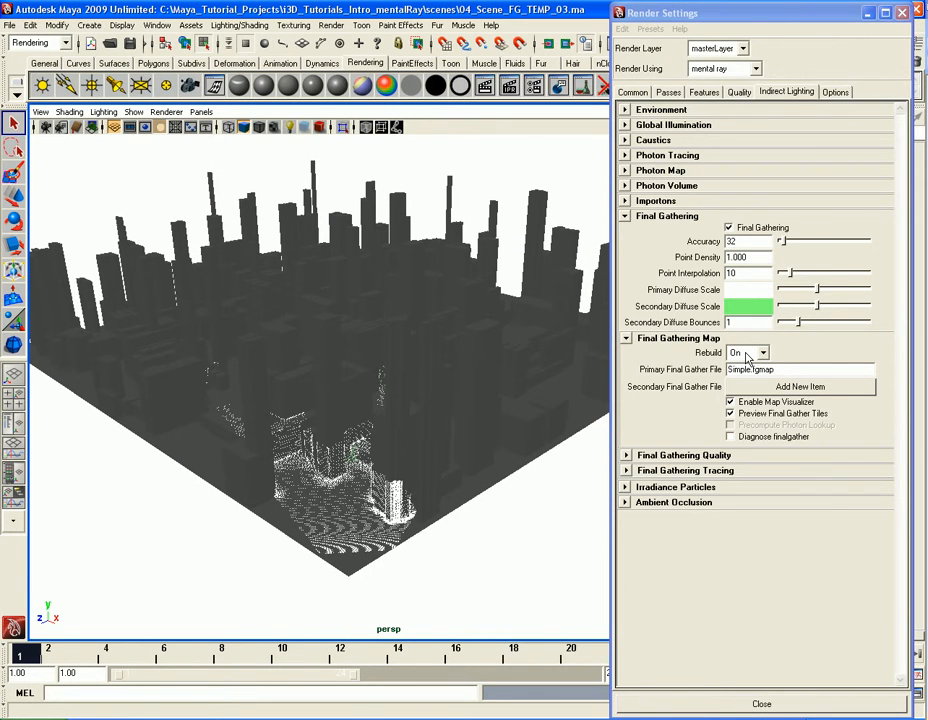
left_click_drag(786, 369, 727, 385)
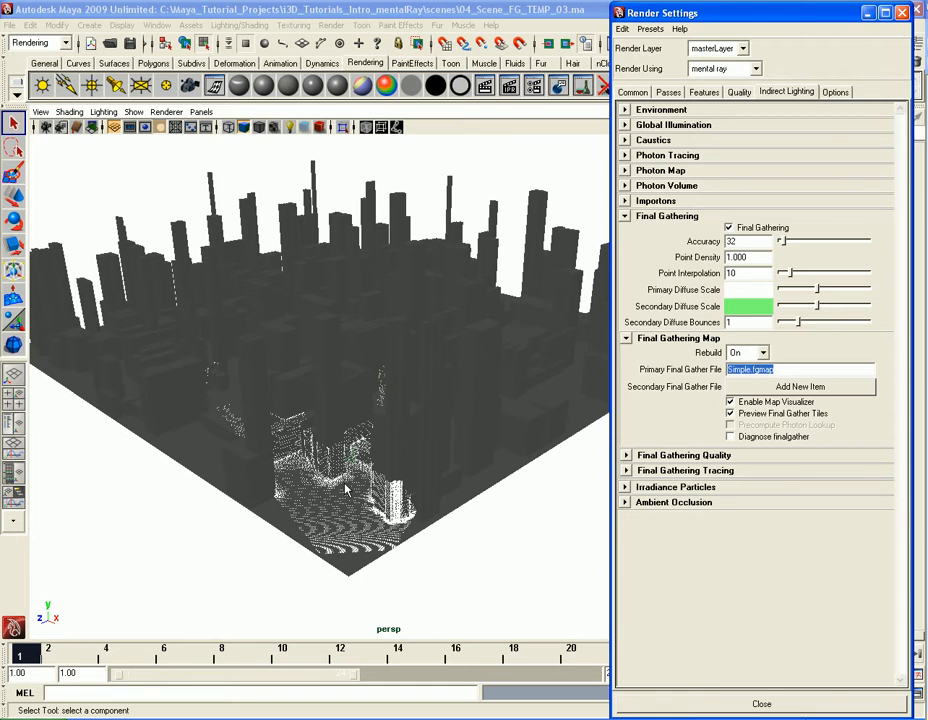
middle_click_drag(387, 544, 425, 484, "alt")
scroll(425, 484, "up", 5)
left_click_drag(425, 484, 404, 497, "alt")
middle_click_drag(398, 452, 407, 480, "alt")
scroll(407, 480, "up", 8)
scroll(398, 482, "up", 3)
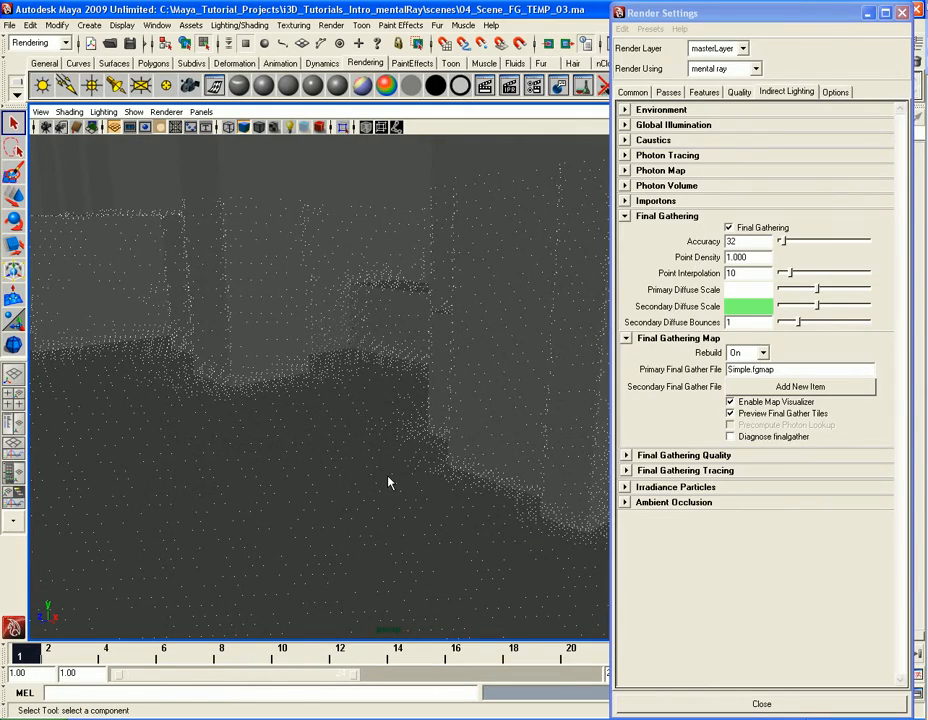
scroll(390, 482, "down", 8)
left_click_drag(398, 501, 399, 461, "alt")
scroll(400, 460, "up", 8)
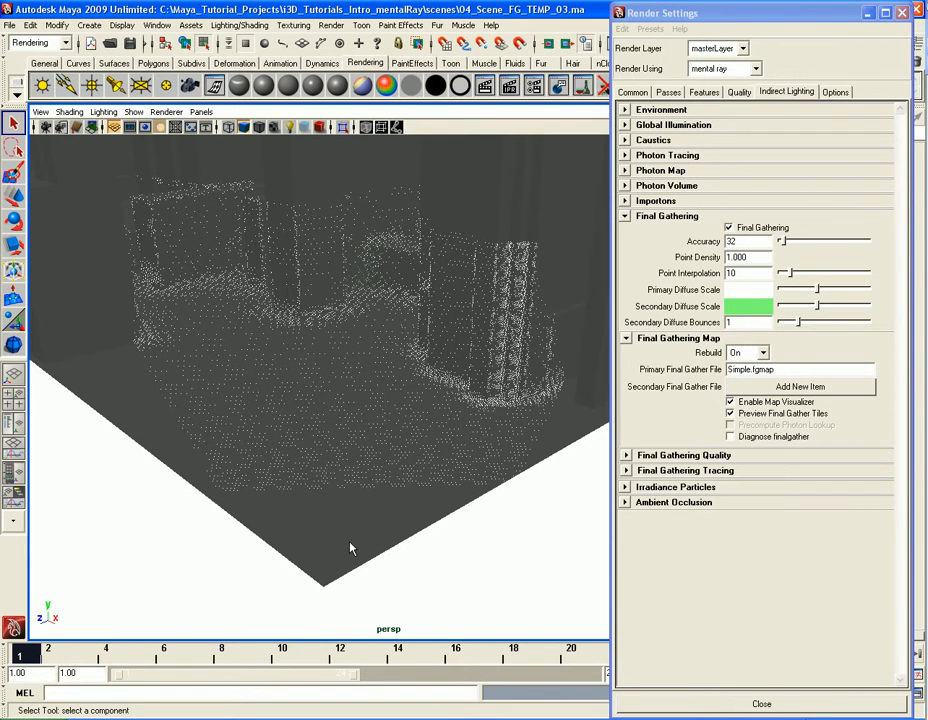
Examine from several angles and distances which building and ground surfaces carry the stored final gather points.
left_click_drag(296, 441, 352, 427, "alt")
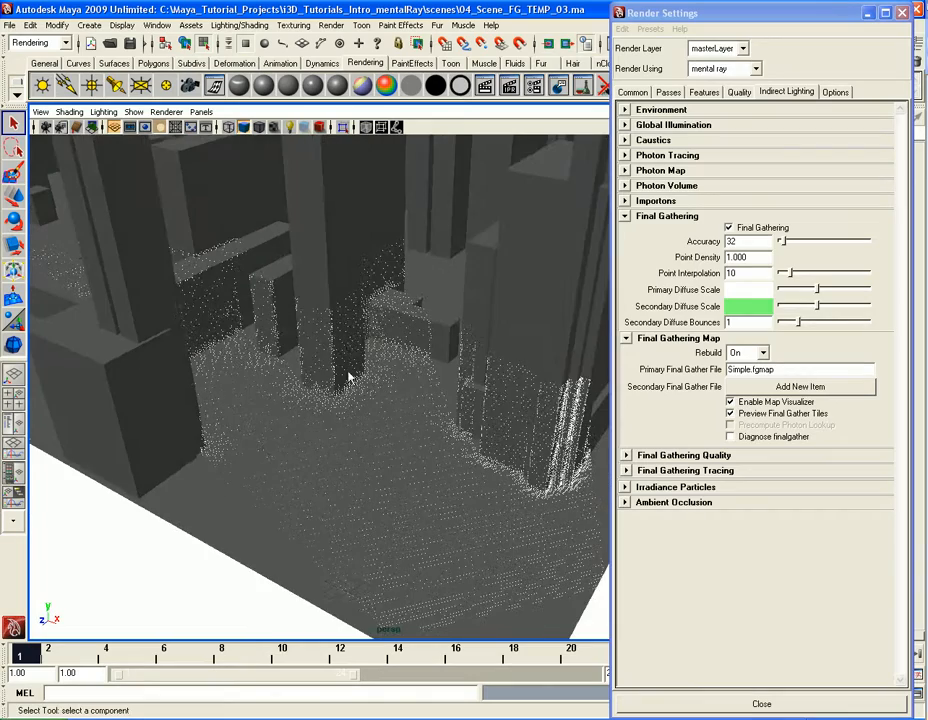
mouse_move(352, 354)
left_mouse_down("alt")
mouse_move(362, 408)
mouse_move(393, 389)
mouse_move(302, 337)
mouse_move(369, 348)
left_mouse_up("alt")
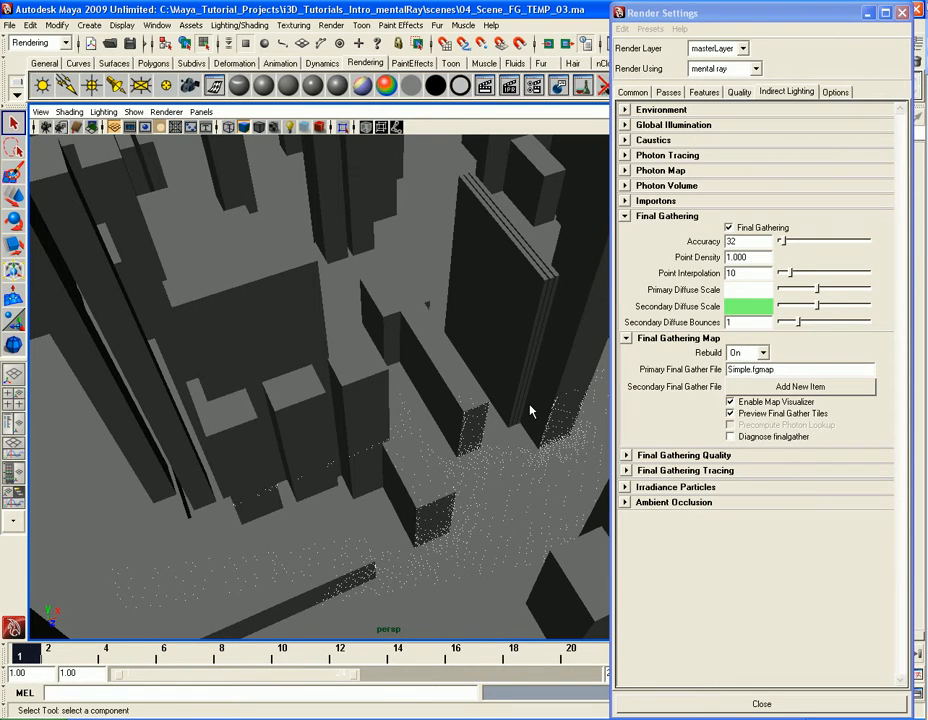
left_click_drag(524, 440, 430, 441, "alt")
middle_click_drag(430, 441, 424, 435, "alt")
mouse_move(424, 435)
right_mouse_down("alt")
mouse_move(434, 399)
mouse_move(442, 432)
right_mouse_up("alt")
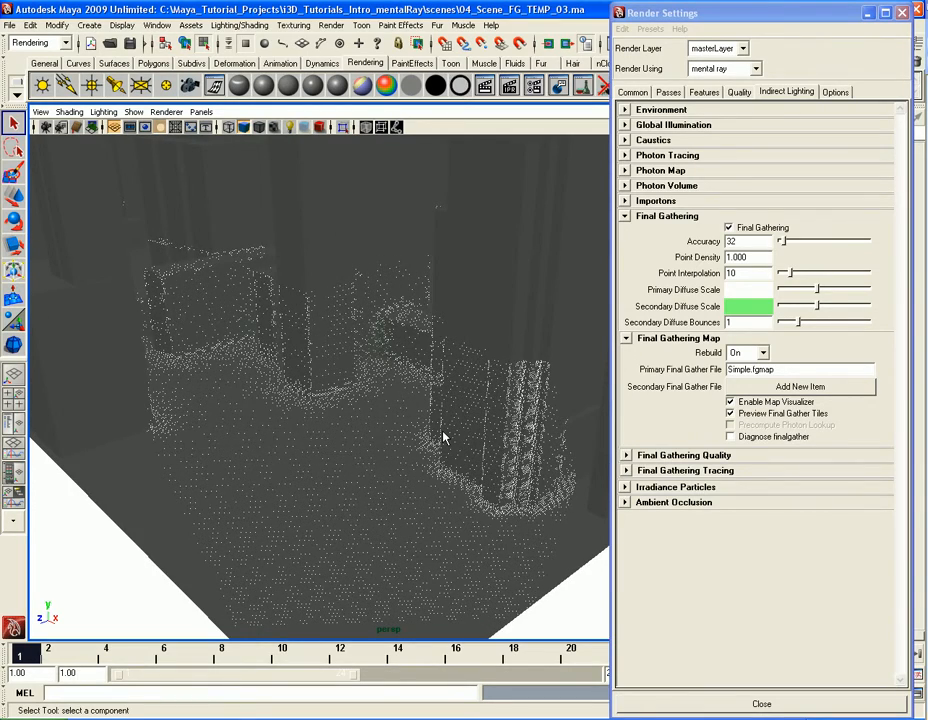
left_click_drag(442, 422, 451, 452, "alt")
left_click_drag(381, 445, 361, 440, "alt")
scroll(395, 443, "down", 3)
middle_click_drag(397, 444, 410, 504, "alt")
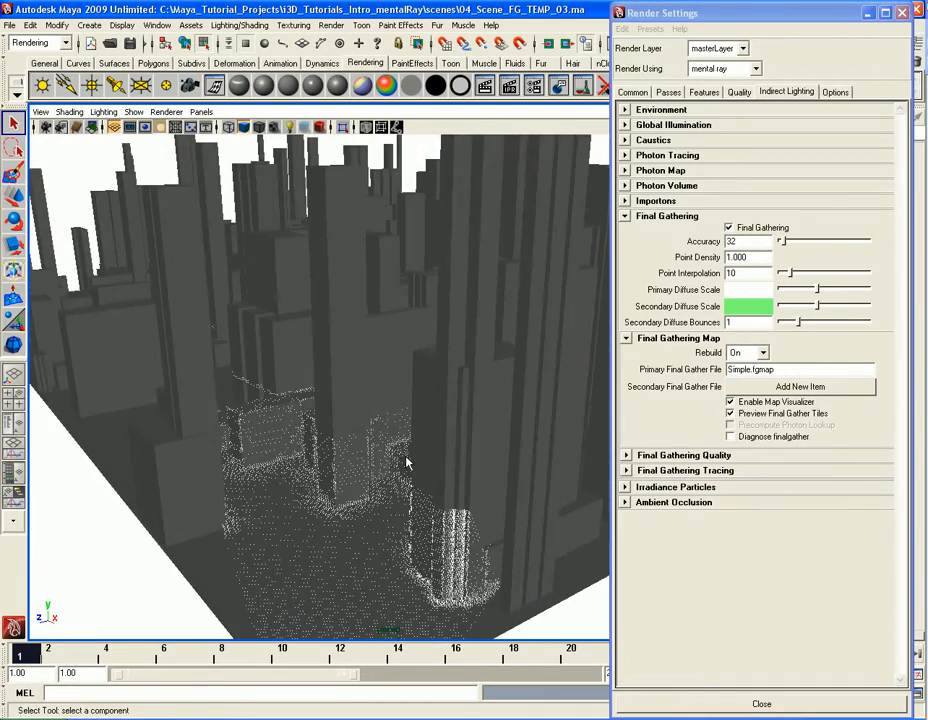
scroll(420, 455, "down", 5)
middle_click_drag(474, 421, 415, 480, "alt")
middle_click_drag(452, 439, 395, 453, "alt")
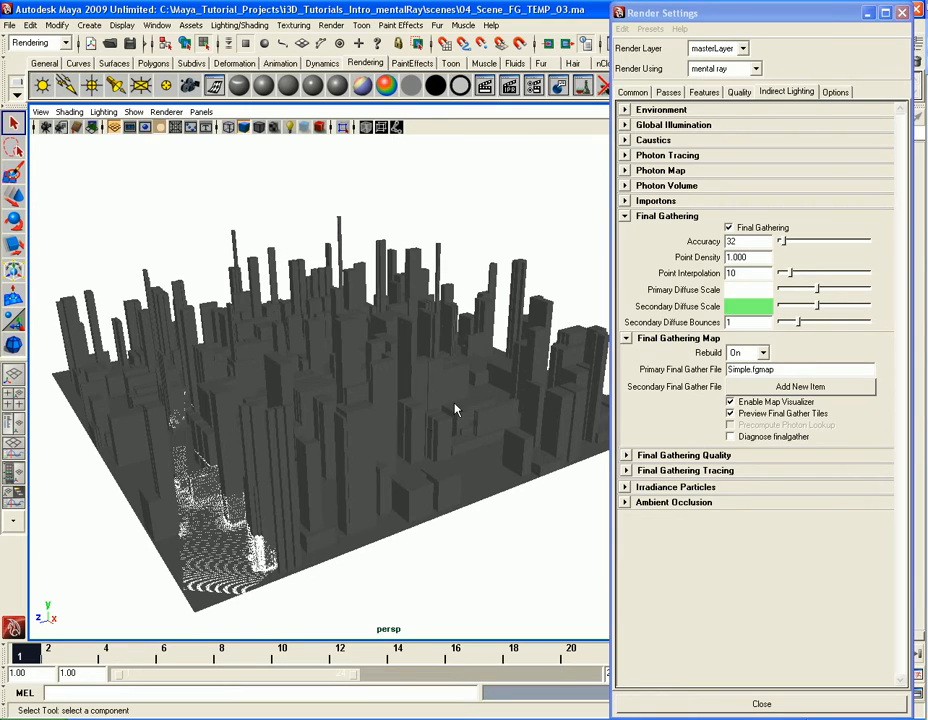
left_click_drag(455, 409, 410, 445, "alt")
middle_click_drag(410, 445, 447, 401, "alt")
scroll(447, 401, "up", 6)
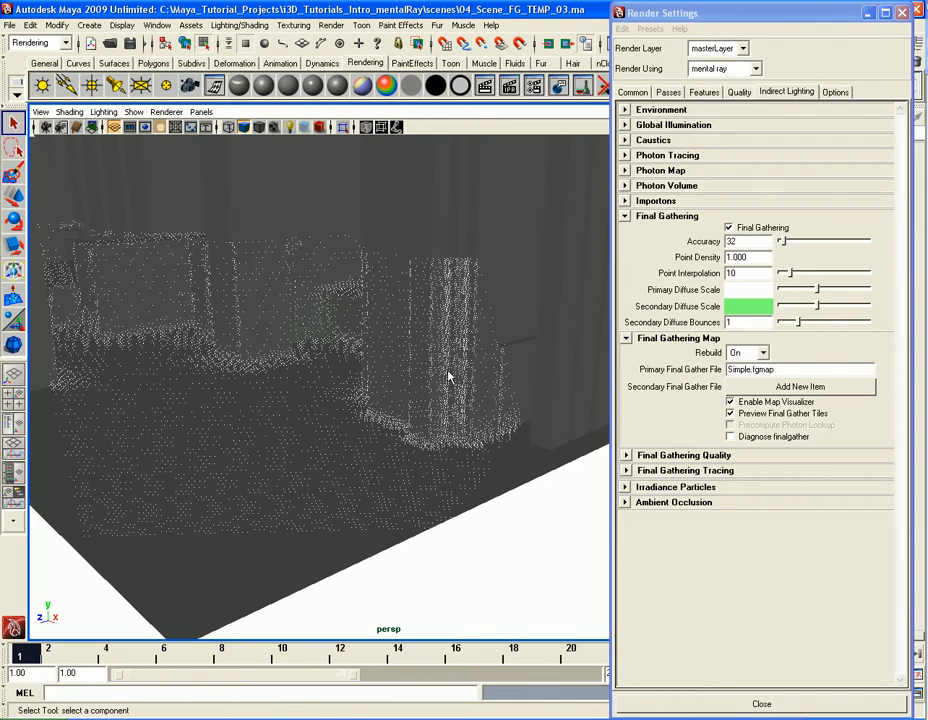
scroll(450, 383, "down", 8)
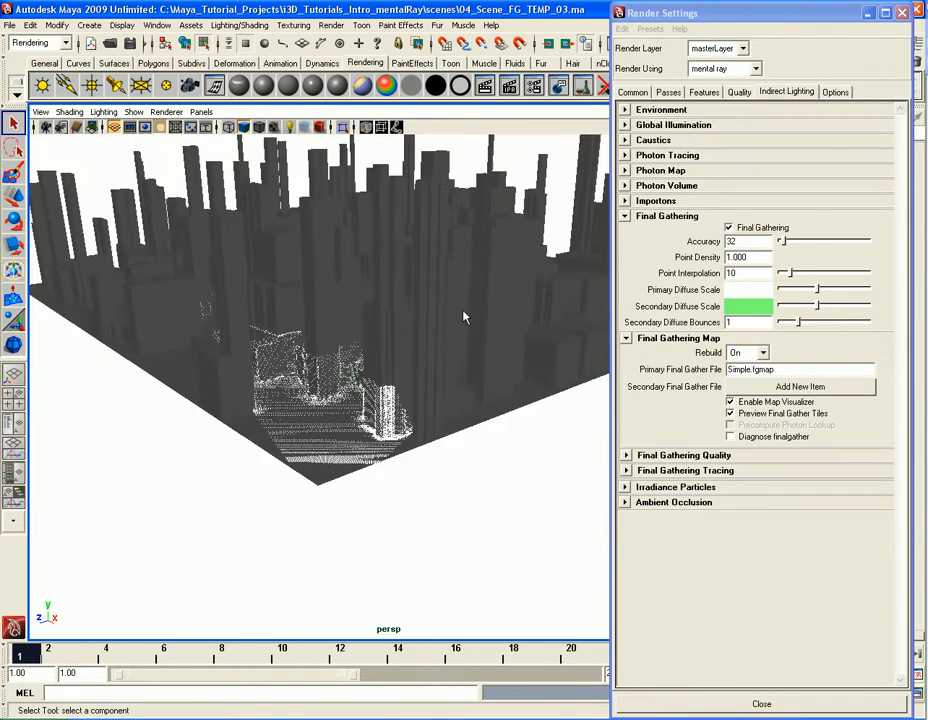
Render the wide view of the city, close the Render View and inspect the regenerated final gather points.
left_click(486, 88)
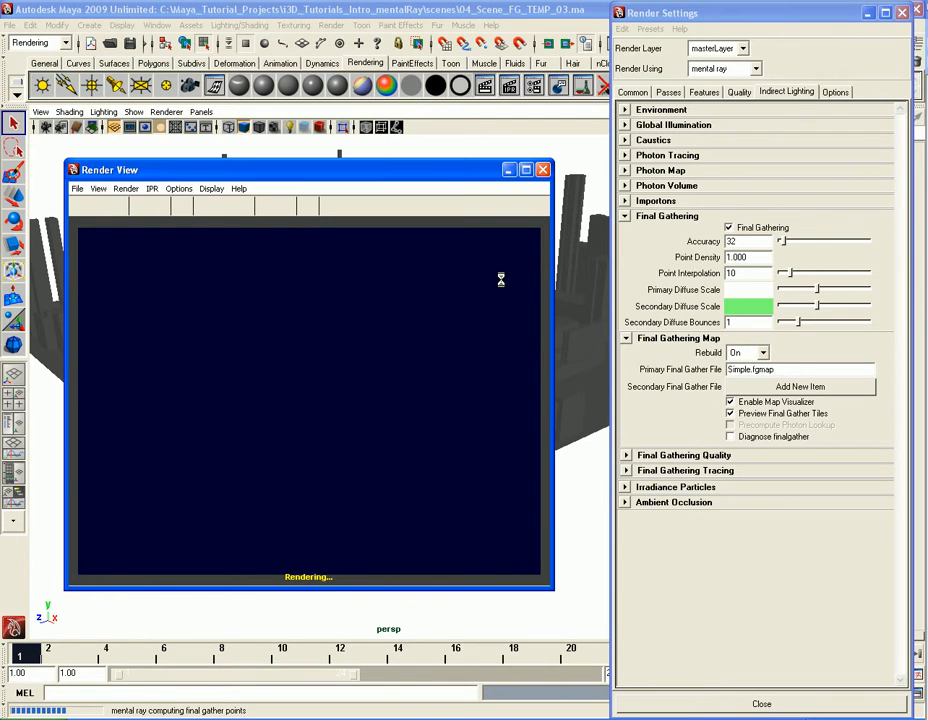
left_click(543, 172)
scroll(439, 416, "up", 10)
scroll(387, 407, "up", 2)
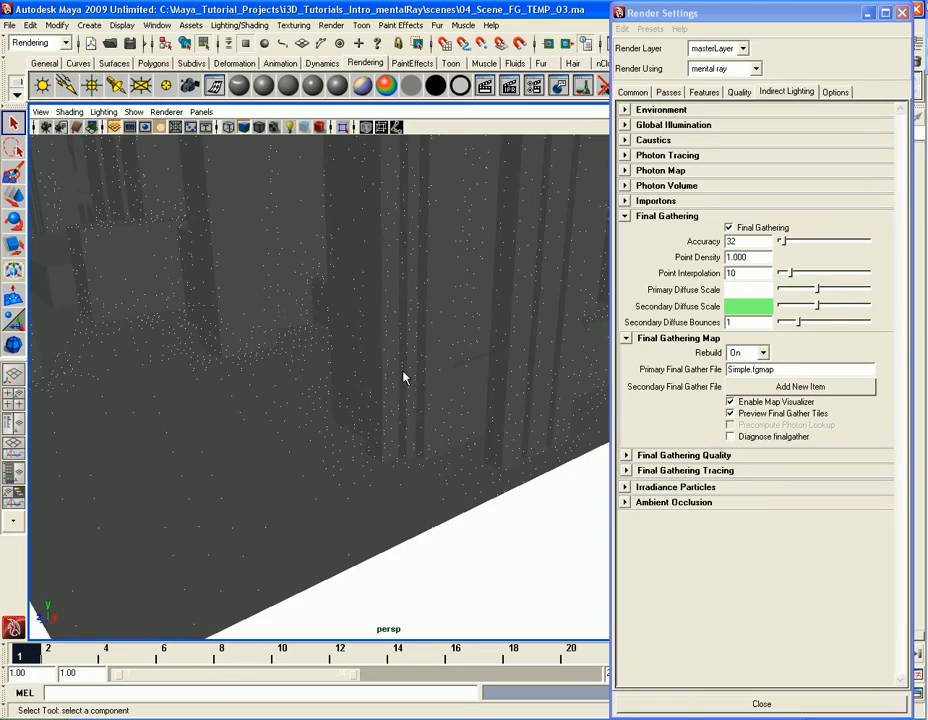
scroll(404, 377, "down", 8)
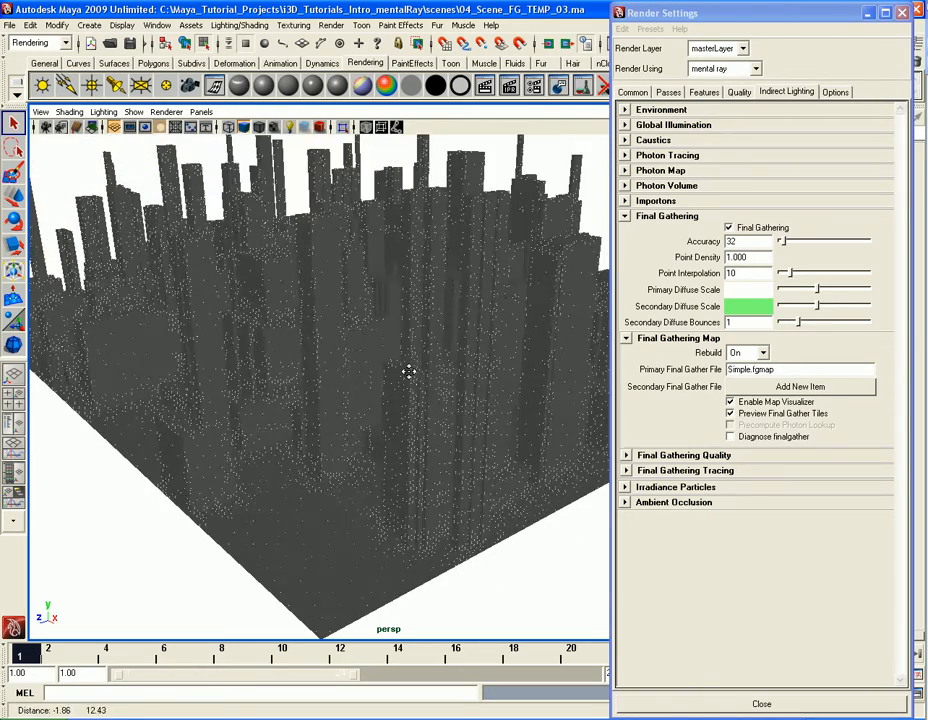
mouse_move(406, 373)
left_mouse_down("alt")
mouse_move(489, 391)
mouse_move(427, 381)
mouse_move(408, 361)
left_mouse_up("alt")
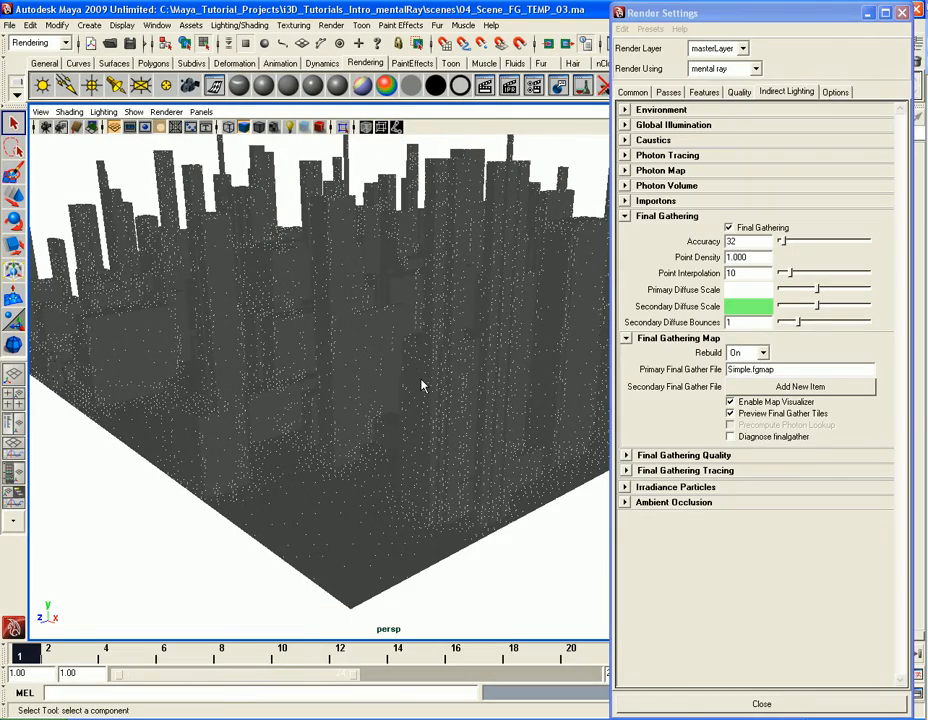
mouse_move(422, 385)
left_mouse_down("alt")
mouse_move(422, 371)
mouse_move(418, 381)
mouse_move(329, 387)
mouse_move(420, 375)
mouse_move(405, 429)
mouse_move(429, 381)
left_mouse_up("alt")
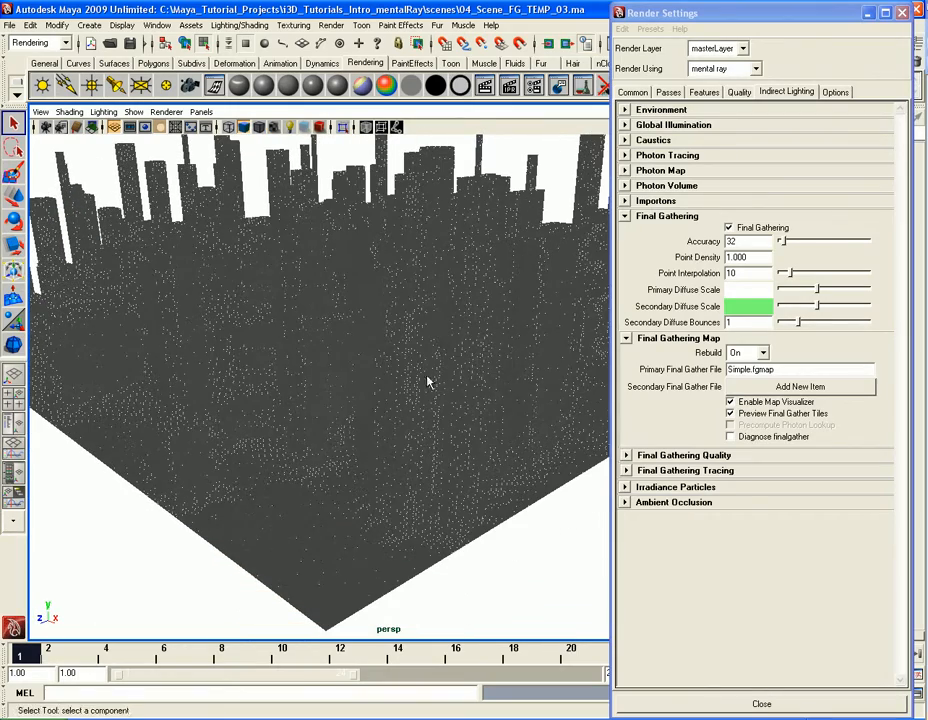
Render a closer view of the city's front corner with the final gather map's Rebuild mode On, then close the Render View.
left_click(762, 353)
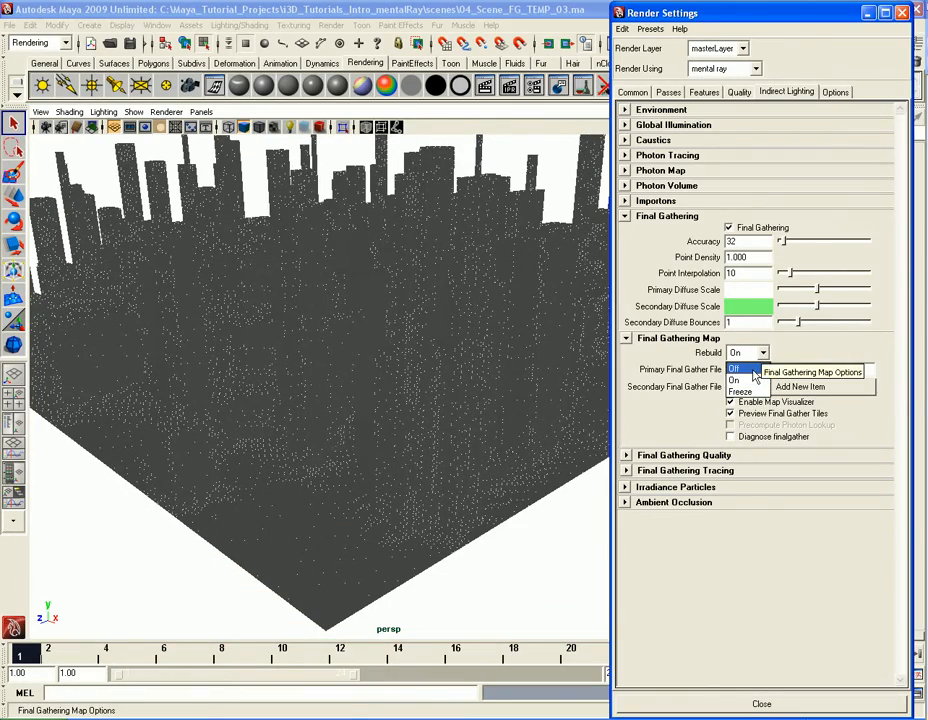
left_click(736, 368)
left_click_drag(387, 435, 389, 383, "alt")
right_click_drag(389, 383, 392, 348, "alt")
left_click(748, 352)
left_click(746, 379)
left_click(484, 88)
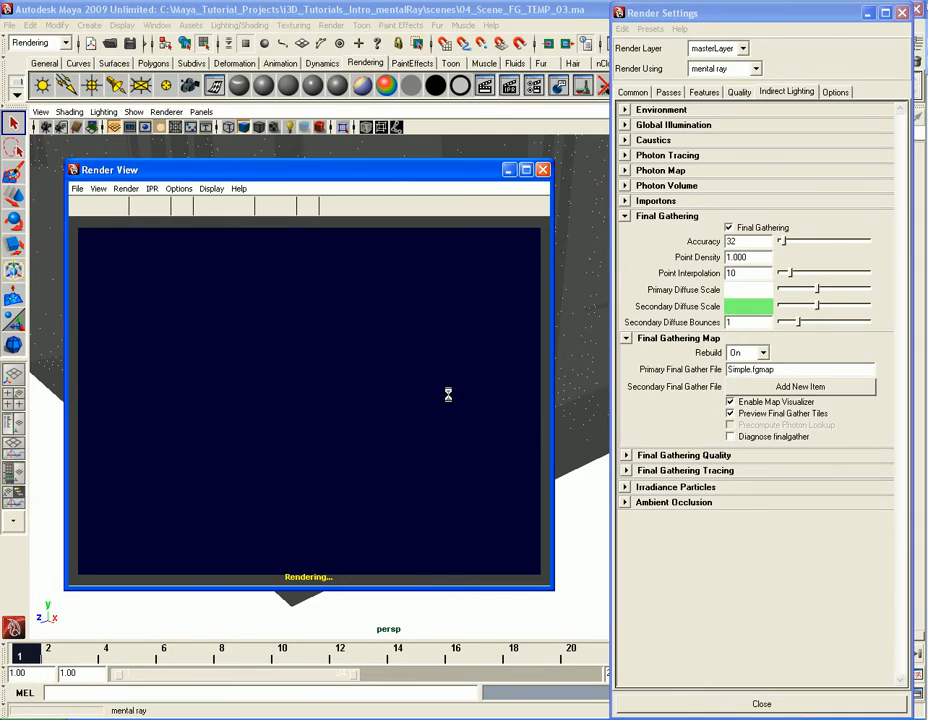
left_click(546, 173)
Examine the distribution of final gather points around the front corner buildings, both from afar and close up.
middle_click_drag(421, 250, 408, 363, "alt")
scroll(410, 360, "down", 6)
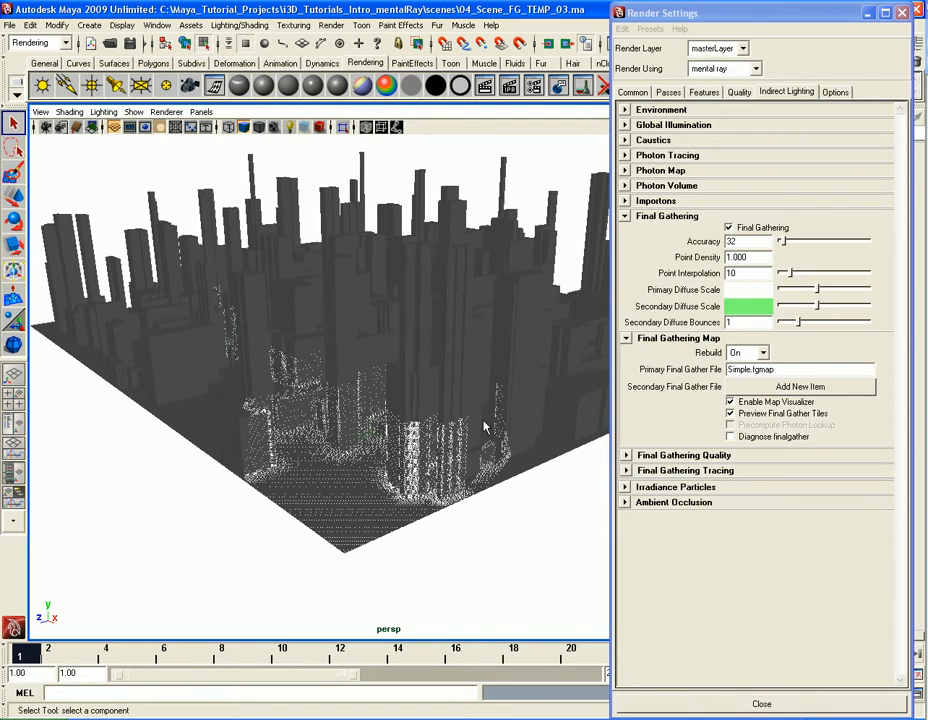
left_click_drag(363, 492, 355, 287, "alt")
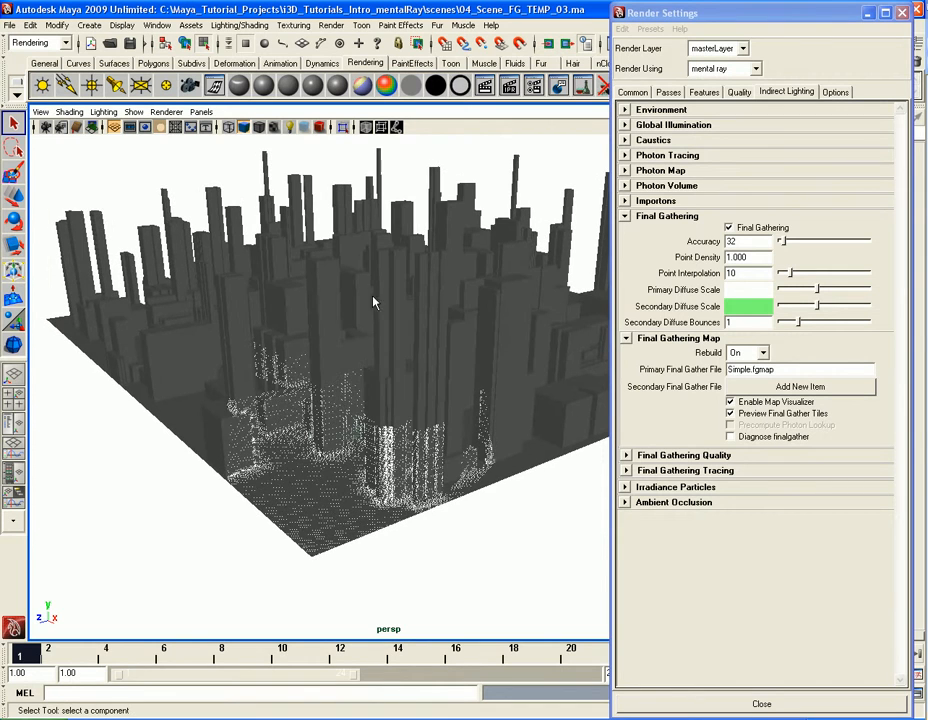
middle_click_drag(393, 465, 395, 410, "alt")
scroll(391, 447, "up", 6)
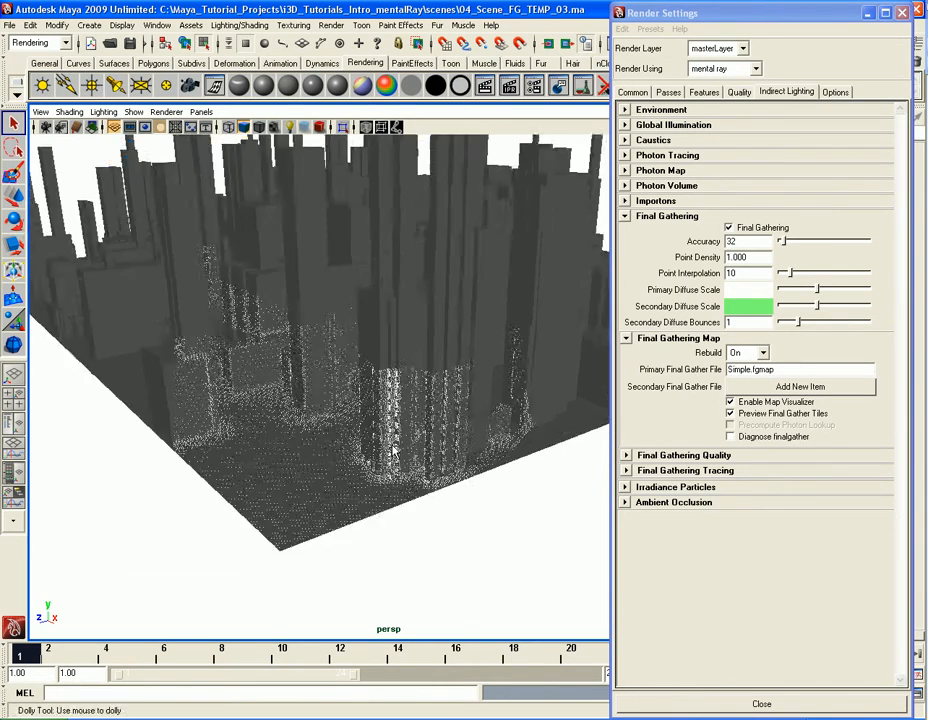
scroll(385, 460, "down", 3)
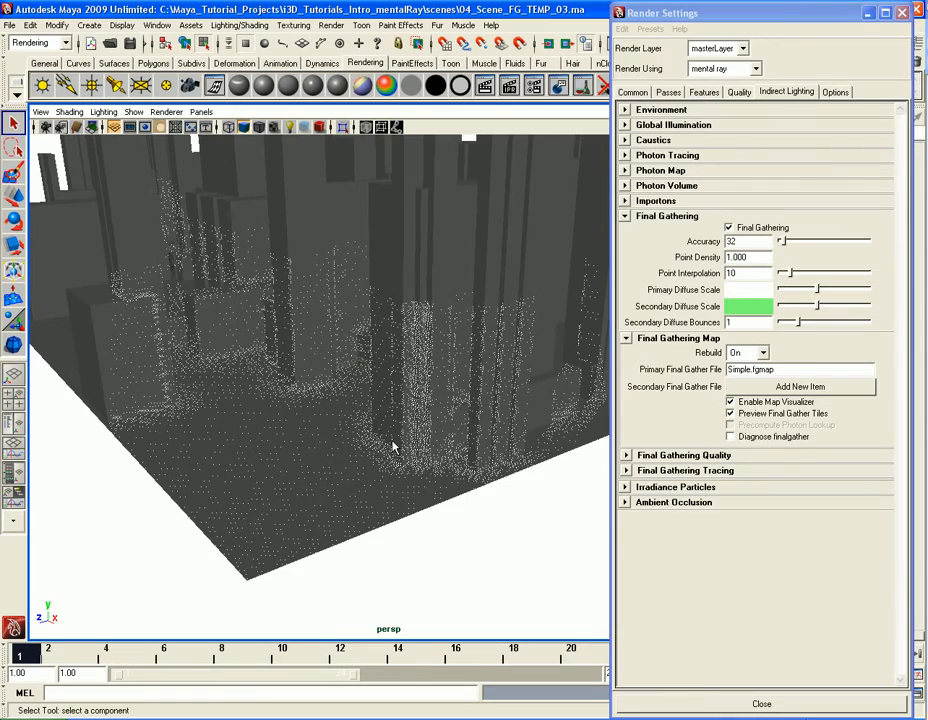
scroll(393, 446, "up", 3)
middle_click_drag(394, 446, 376, 447, "alt")
left_click_drag(376, 447, 409, 449, "alt")
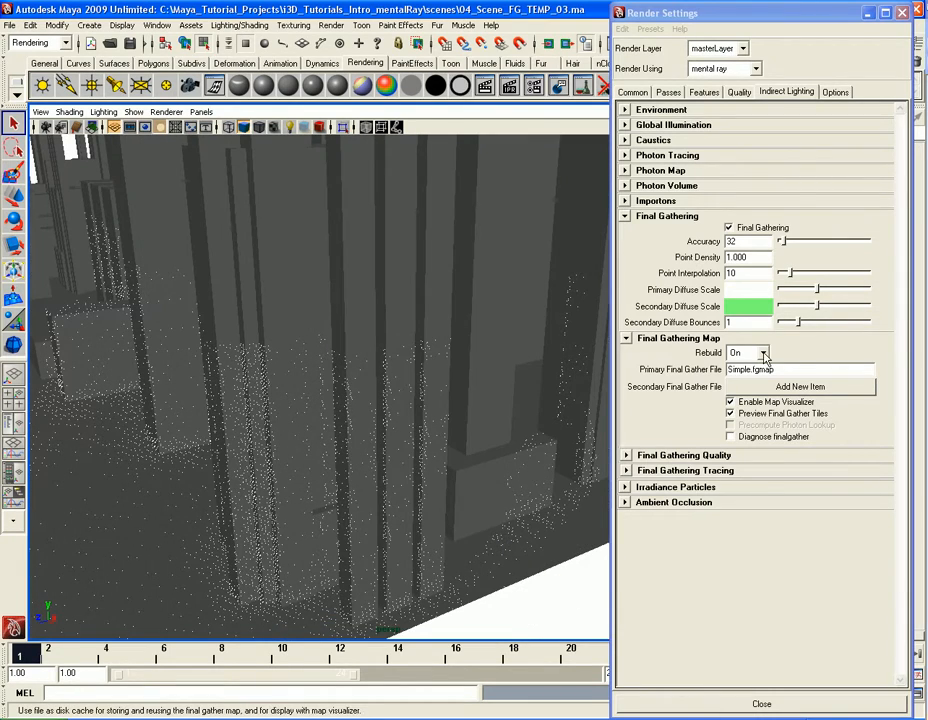
Set the final gather map's Rebuild mode to Off, render a close-up of a different city corner and close the Render View.
left_click(762, 356)
left_click(750, 369)
left_click_drag(429, 391, 462, 382, "alt")
scroll(462, 382, "down", 5)
left_click_drag(415, 352, 474, 371, "alt")
middle_click_drag(474, 358, 338, 348, "alt")
left_click_drag(431, 323, 335, 328, "alt")
middle_click_drag(446, 391, 451, 332, "alt")
scroll(456, 323, "up", 5)
left_click_drag(456, 327, 445, 338, "alt")
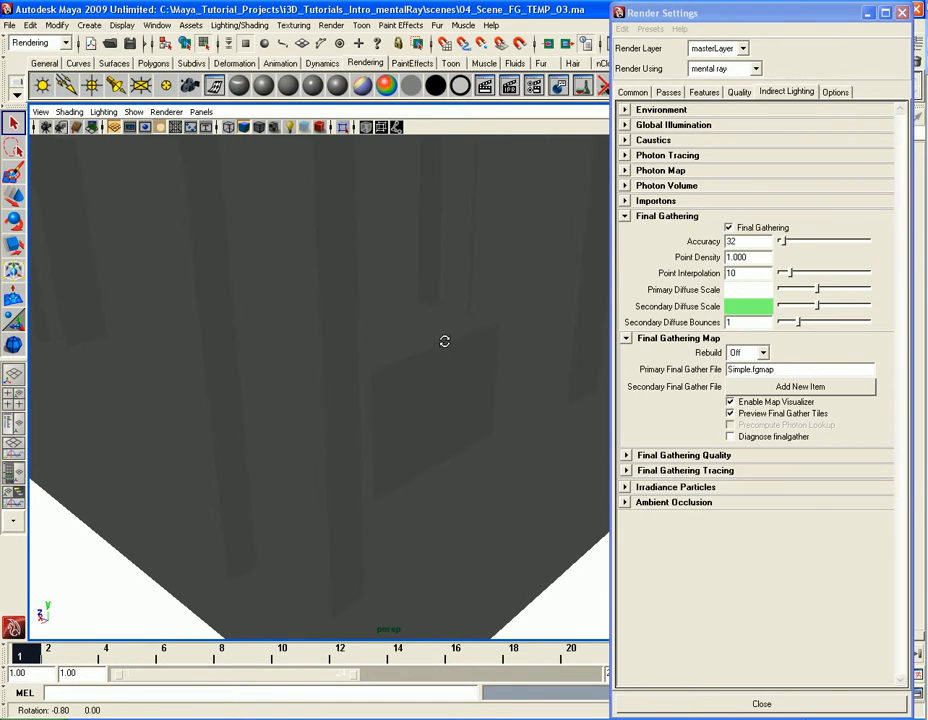
left_click(548, 43)
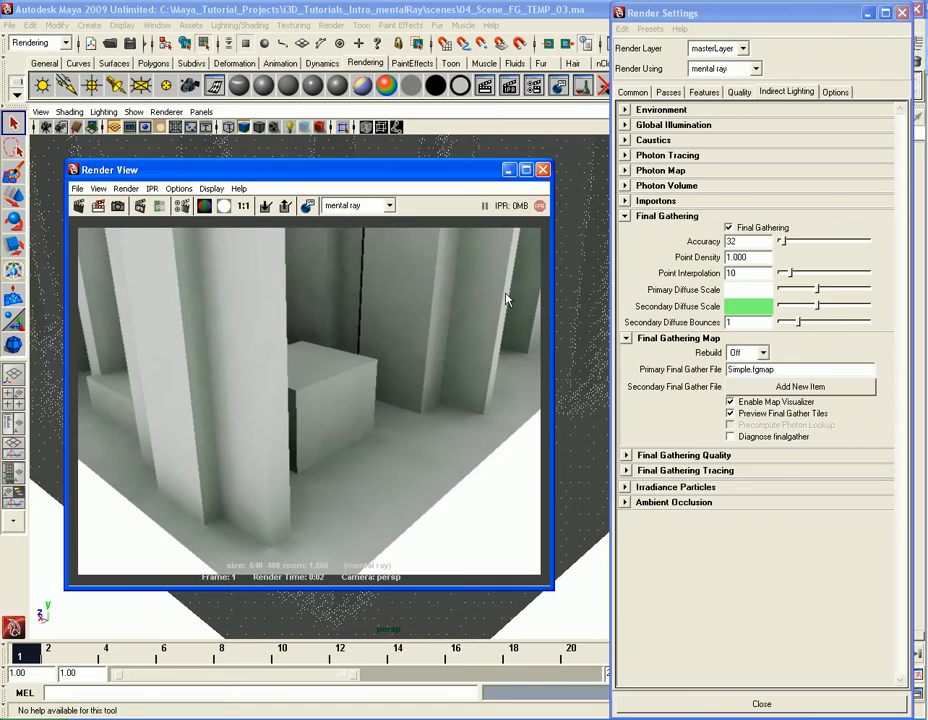
left_click(494, 352)
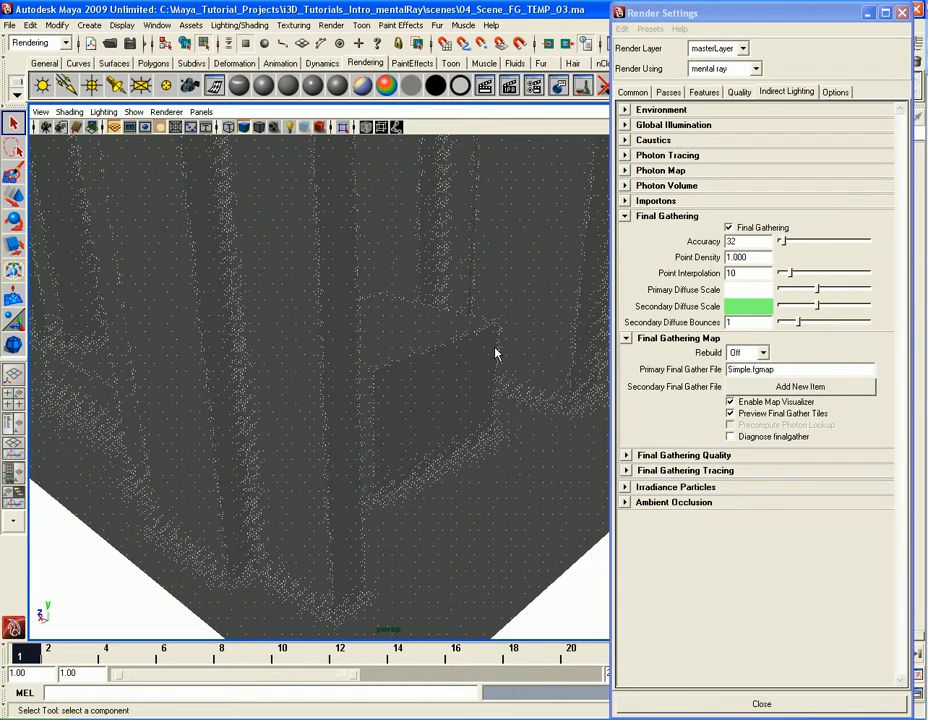
Compare the final gather points at both rendered corners of the city in a wide view.
left_click_drag(391, 335, 469, 342, "alt")
scroll(402, 343, "down", 6)
middle_click_drag(427, 377, 438, 338, "alt")
left_click_drag(449, 339, 299, 341, "alt")
left_click_drag(478, 393, 310, 472, "alt")
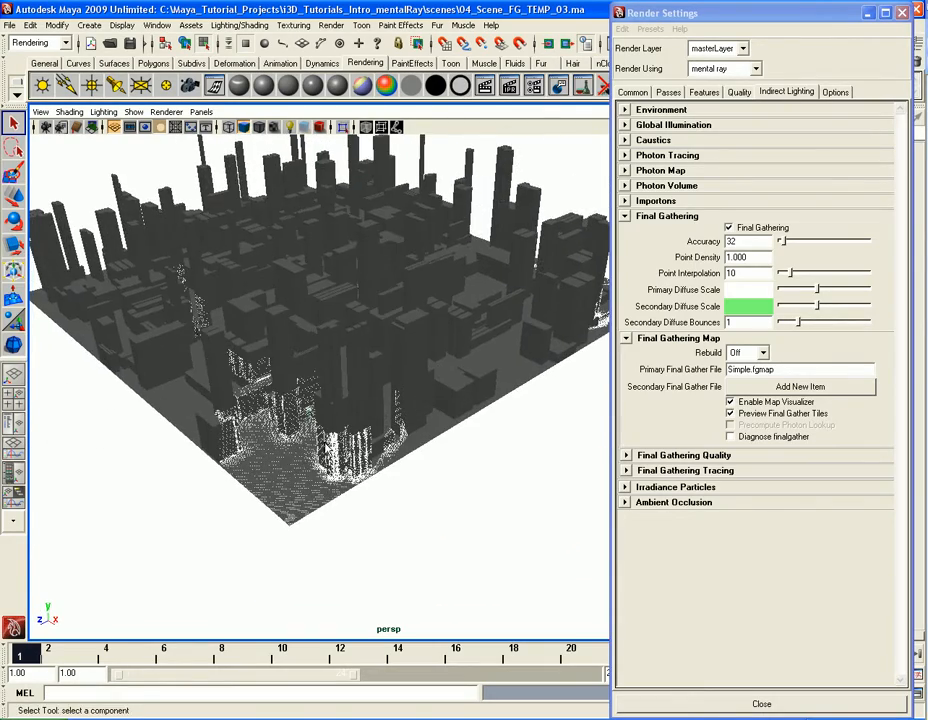
Render a low close-up of the buildings along the city's edge with Rebuild Off, then close the Render View.
left_click_drag(430, 422, 322, 418, "alt")
middle_click_drag(322, 418, 394, 420, "alt")
scroll(394, 418, "up", 6)
middle_click_drag(400, 350, 436, 409, "alt")
left_click_drag(436, 409, 392, 398, "alt")
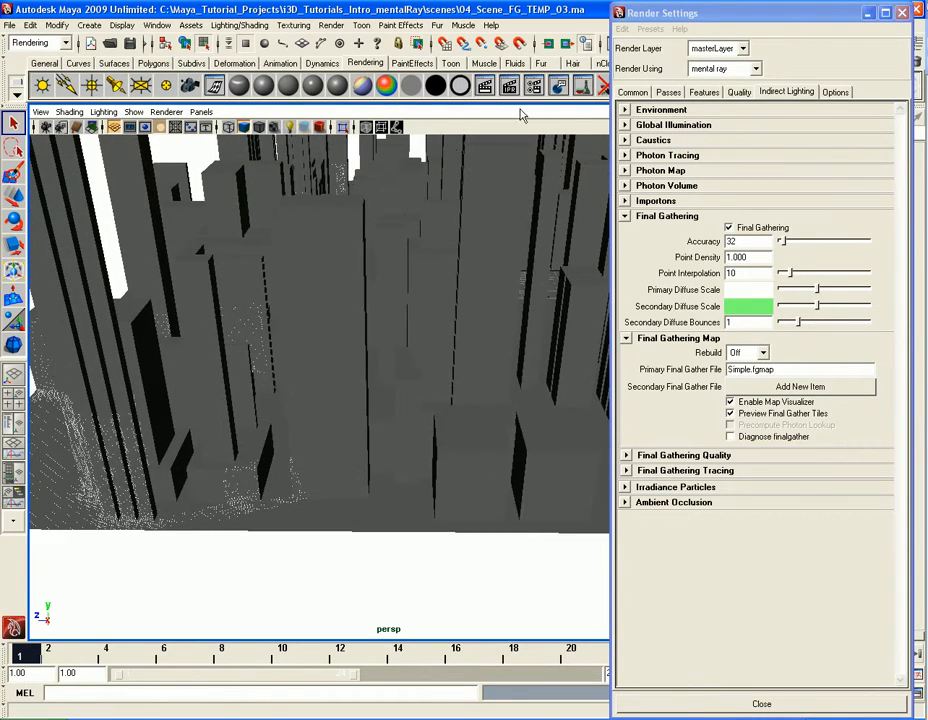
left_click(484, 88)
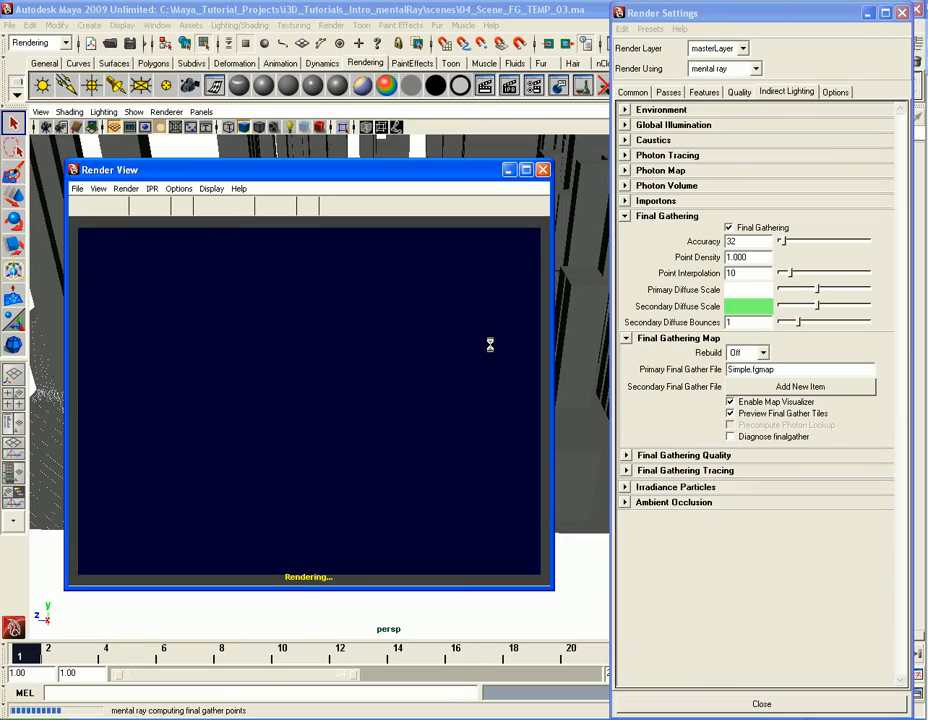
left_click(543, 170)
Render a raised view of a city corner that has no final gather points yet, then close the Render View.
left_click_drag(542, 284, 378, 404, "alt")
scroll(521, 281, "down", 5)
middle_click_drag(378, 404, 367, 240, "alt")
left_click_drag(375, 240, 436, 236, "alt")
middle_click_drag(400, 228, 435, 274, "alt")
middle_click_drag(447, 291, 450, 269, "alt")
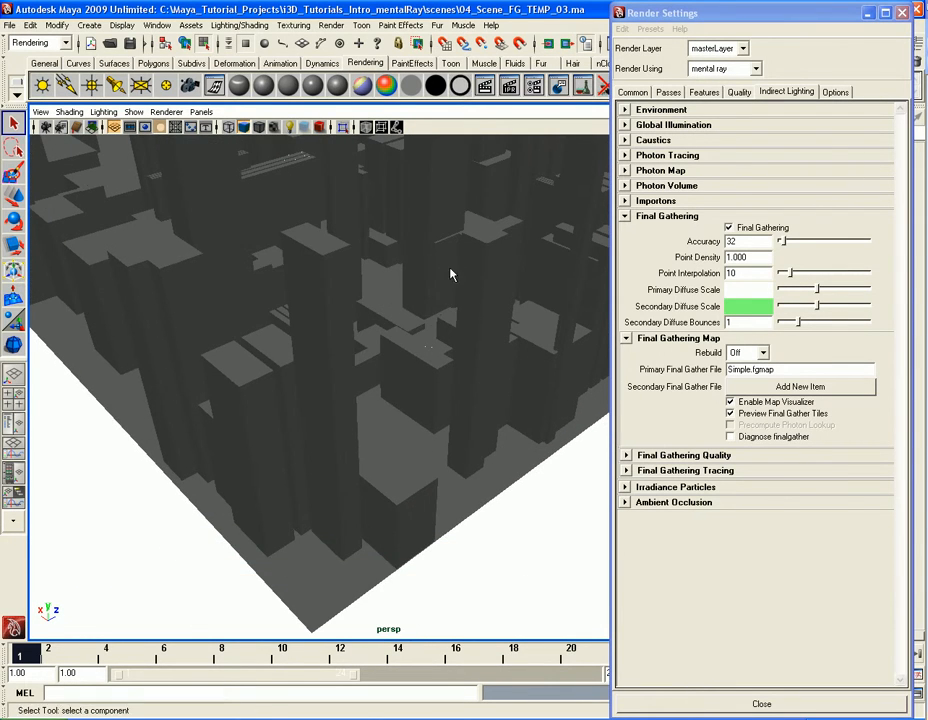
left_click(485, 90)
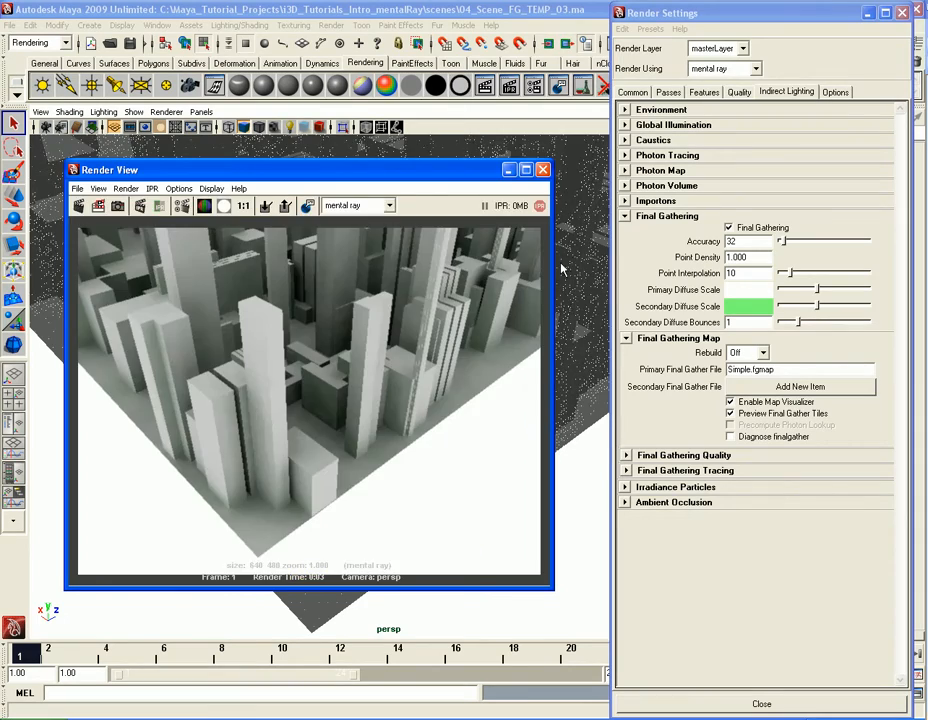
left_click(543, 169)
Render a straight-on view of the towers along one side of the city, then close the Render View.
left_click_drag(284, 331, 345, 318, "alt")
middle_click_drag(345, 318, 365, 348, "alt")
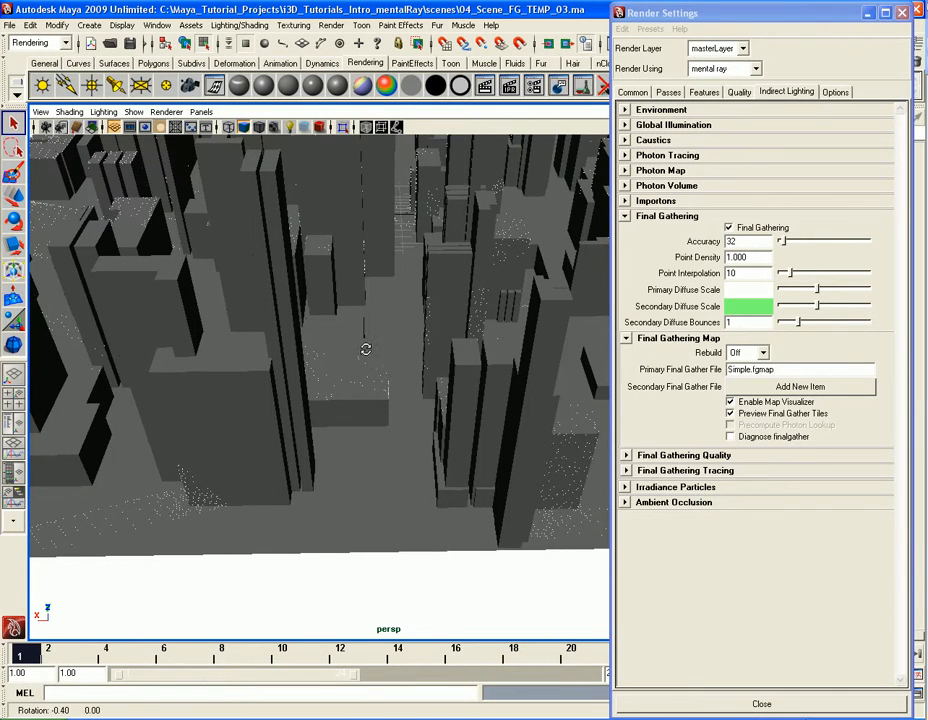
left_click(345, 48)
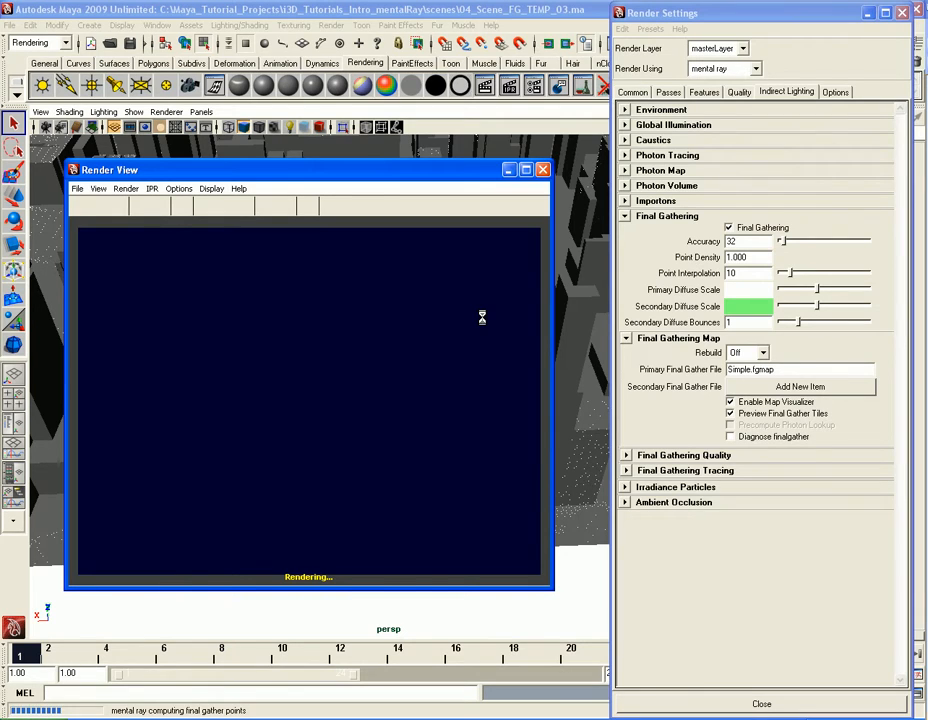
left_click(542, 169)
Render a raised view of the already sampled front corner with the stepped tower, then close the Render View.
left_click_drag(365, 387, 323, 408, "alt")
mouse_move(380, 387)
left_mouse_down("alt")
mouse_move(408, 387)
mouse_move(378, 405)
left_mouse_up("alt")
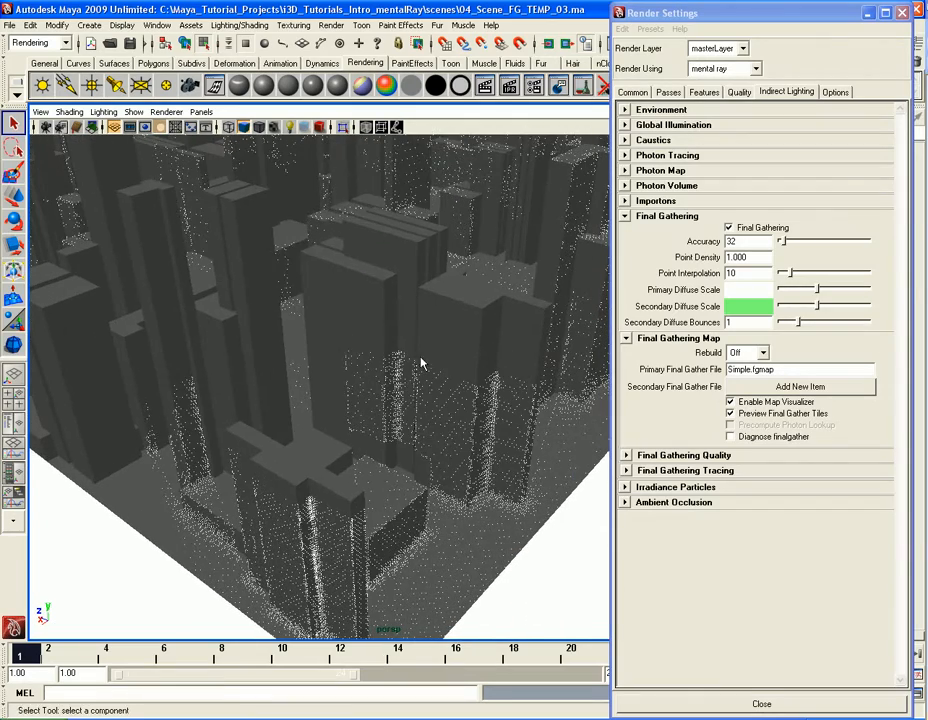
left_click(485, 85)
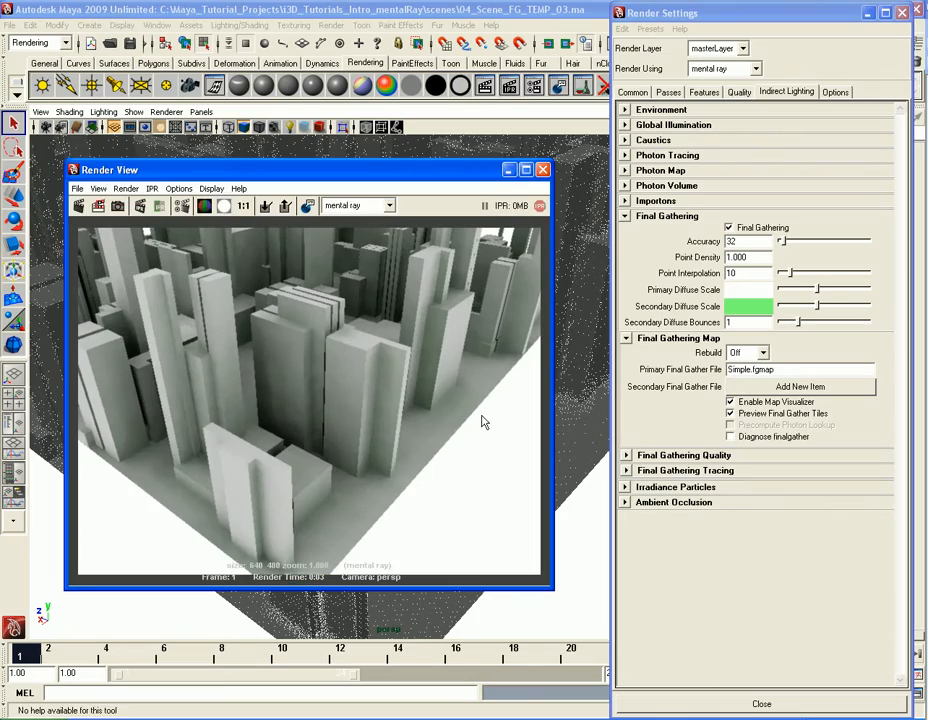
left_click(543, 171)
Render a close-up of the single rectangular block near the city's edge, then close the Render View.
left_click_drag(528, 224, 347, 419, "alt")
middle_click_drag(347, 419, 315, 402, "alt")
scroll(315, 402, "up", 5)
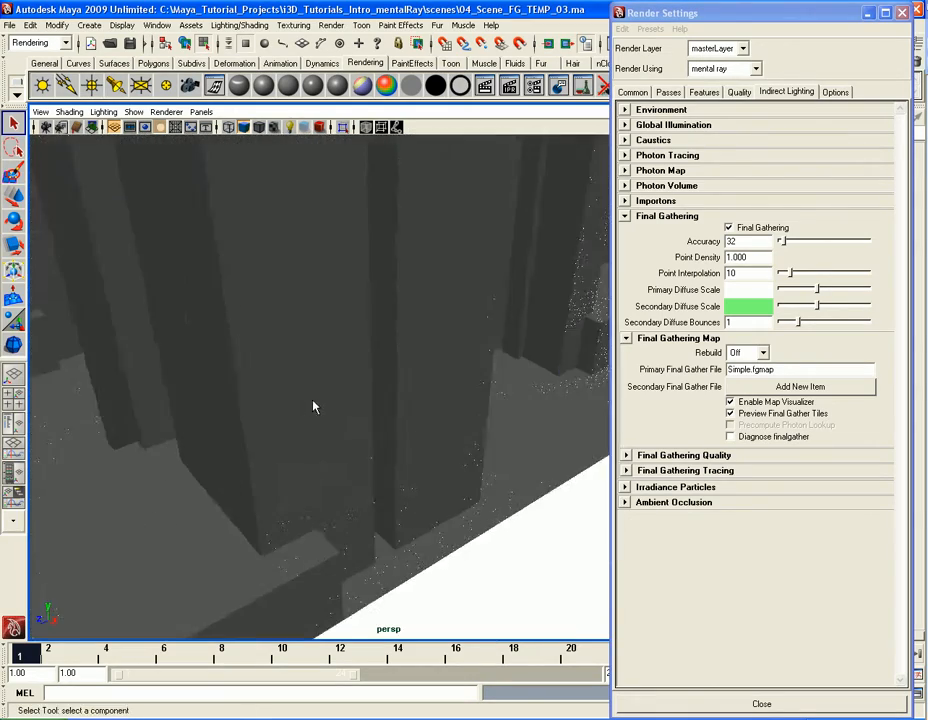
scroll(317, 405, "down", 3)
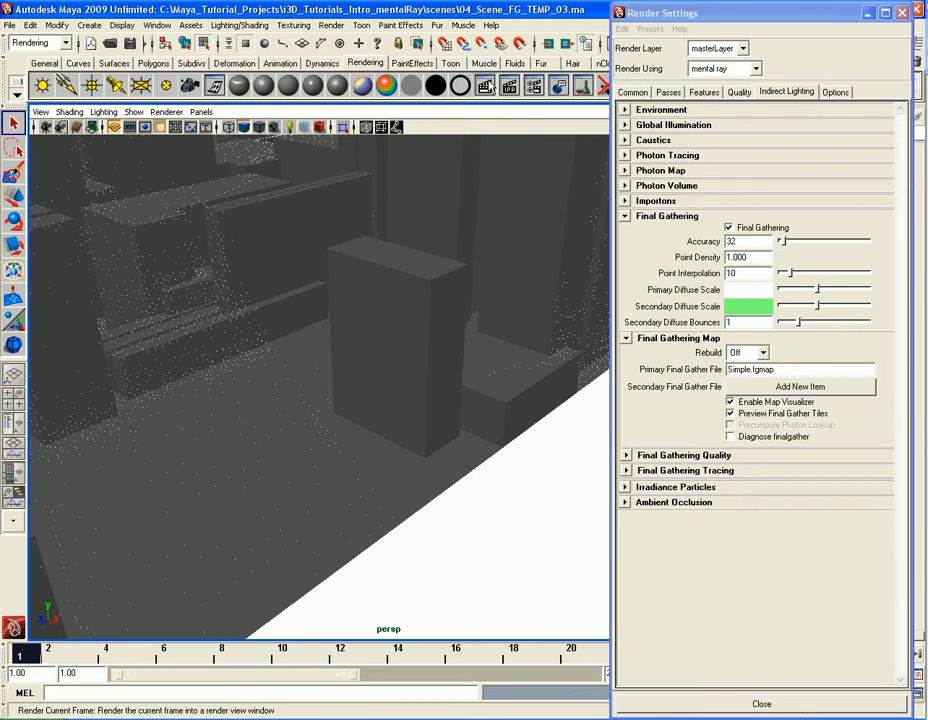
left_click(548, 43)
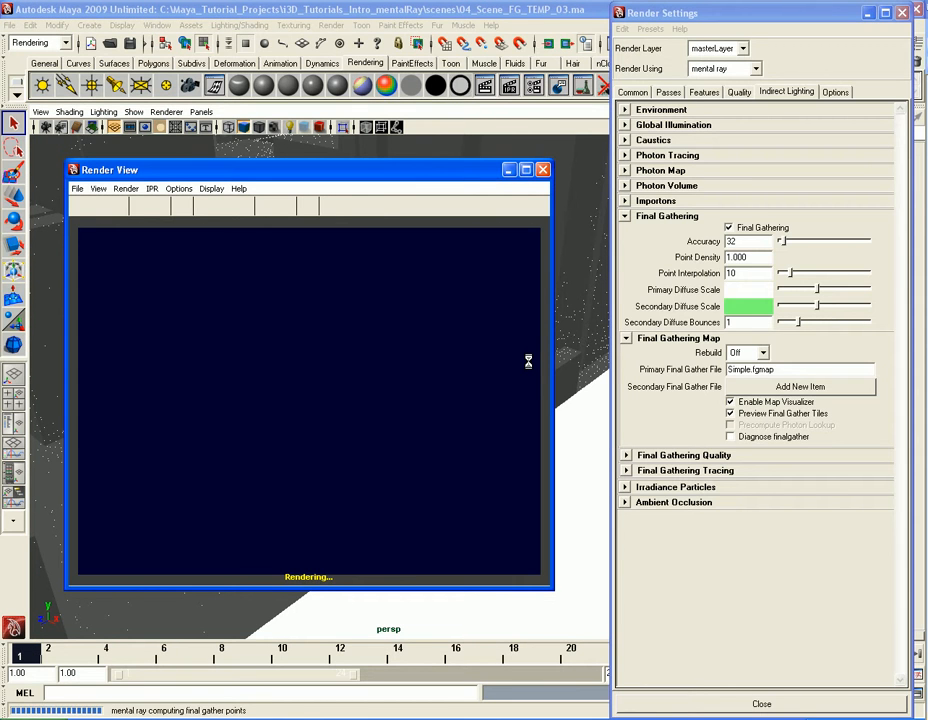
left_click(541, 171)
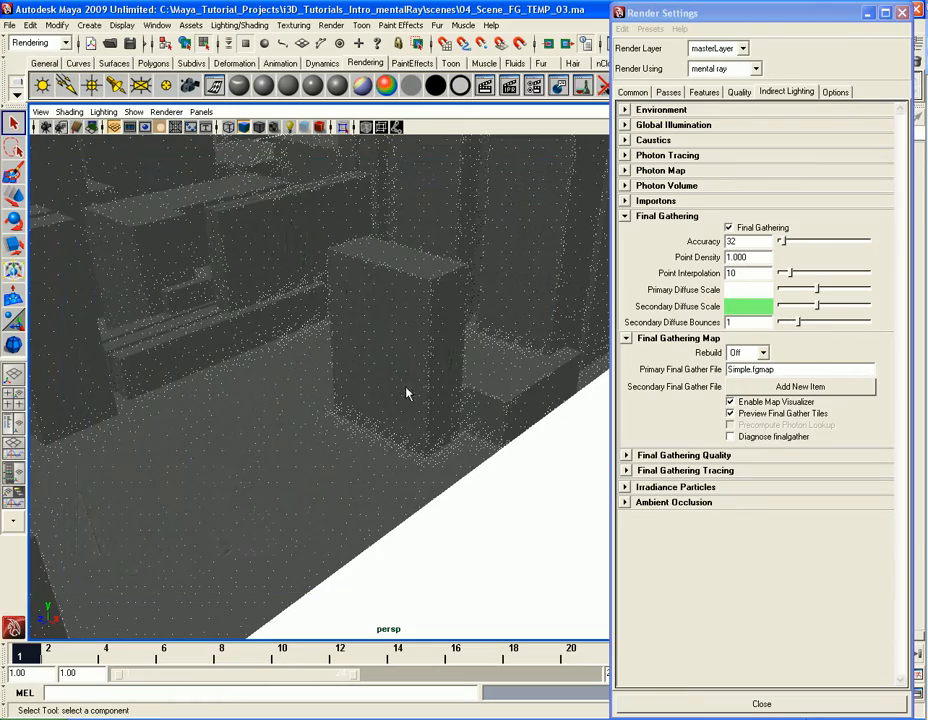
Render a steep close-up of the ground and rooftops in another part of the city, then close the Render View.
left_click_drag(393, 402, 205, 382, "alt")
middle_click_drag(205, 382, 355, 374, "alt")
left_click_drag(355, 374, 230, 372, "alt")
middle_click_drag(230, 372, 332, 373, "alt")
left_click_drag(332, 373, 213, 360, "alt")
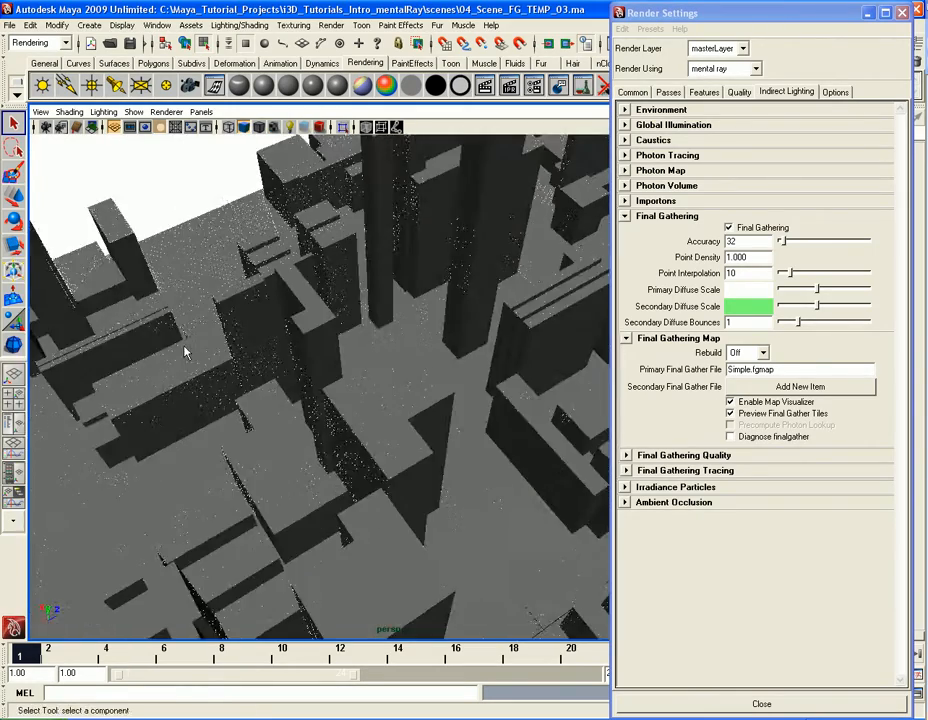
middle_click_drag(213, 360, 362, 425, "alt")
scroll(362, 425, "up", 5)
mouse_move(347, 407)
left_mouse_down("alt")
mouse_move(369, 412)
mouse_move(362, 418)
left_mouse_up("alt")
mouse_move(362, 418)
right_mouse_down("alt")
mouse_move(346, 420)
mouse_move(364, 413)
right_mouse_up("alt")
left_click(445, 43)
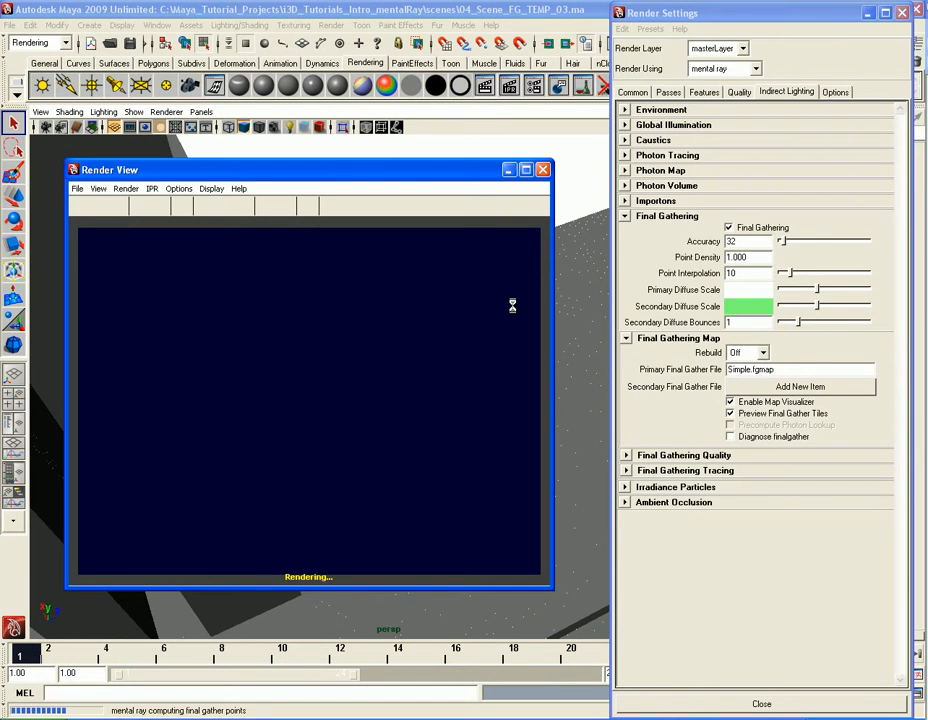
left_click(543, 169)
Examine the accumulated final gather points around the city and frame a corner where they are still missing.
left_click_drag(371, 391, 530, 385, "alt")
middle_click_drag(550, 312, 190, 512, "alt")
left_click_drag(177, 515, 350, 508, "alt")
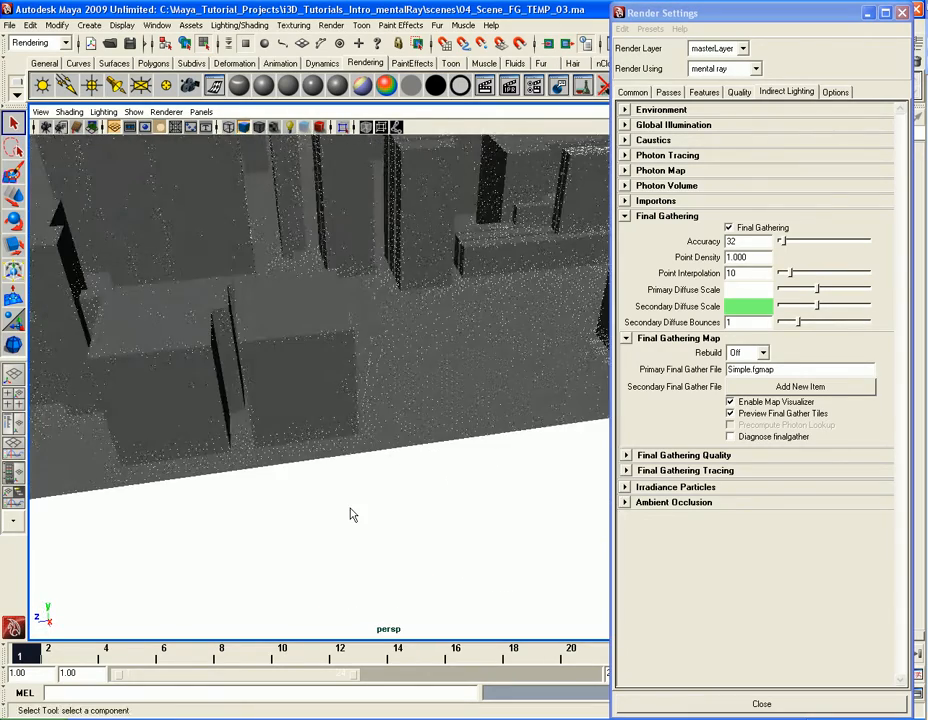
right_click_drag(350, 508, 257, 446, "alt")
middle_click_drag(257, 446, 265, 522, "alt")
left_click_drag(265, 522, 203, 505, "alt")
middle_click_drag(203, 505, 285, 508, "alt")
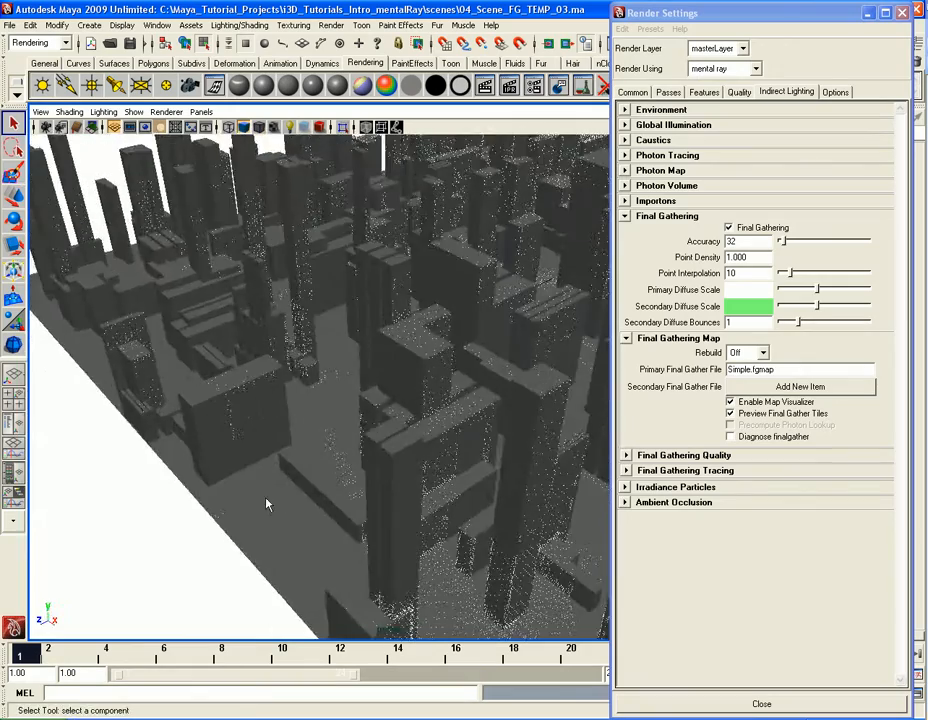
left_click_drag(285, 512, 186, 513, "alt")
middle_click_drag(186, 513, 400, 488, "alt")
left_click_drag(430, 488, 334, 486, "alt")
middle_click_drag(334, 486, 365, 491, "alt")
left_click_drag(365, 488, 364, 490, "alt")
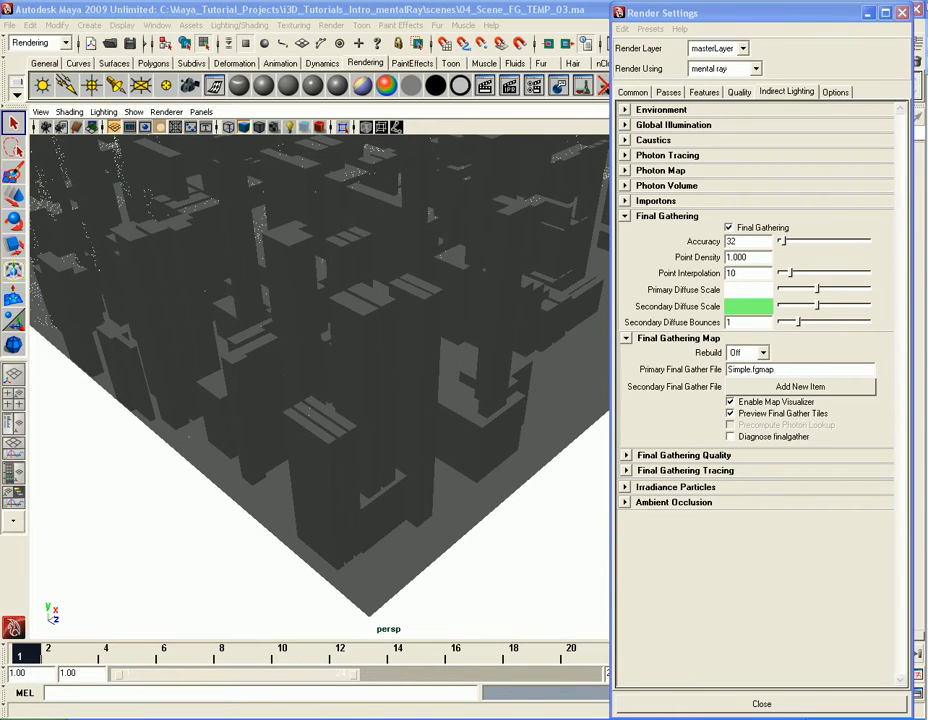
Render the uncovered corner, checking the size of Simple.fgmap in the finalgMap folder before and after the render.
key("alt+Tab")
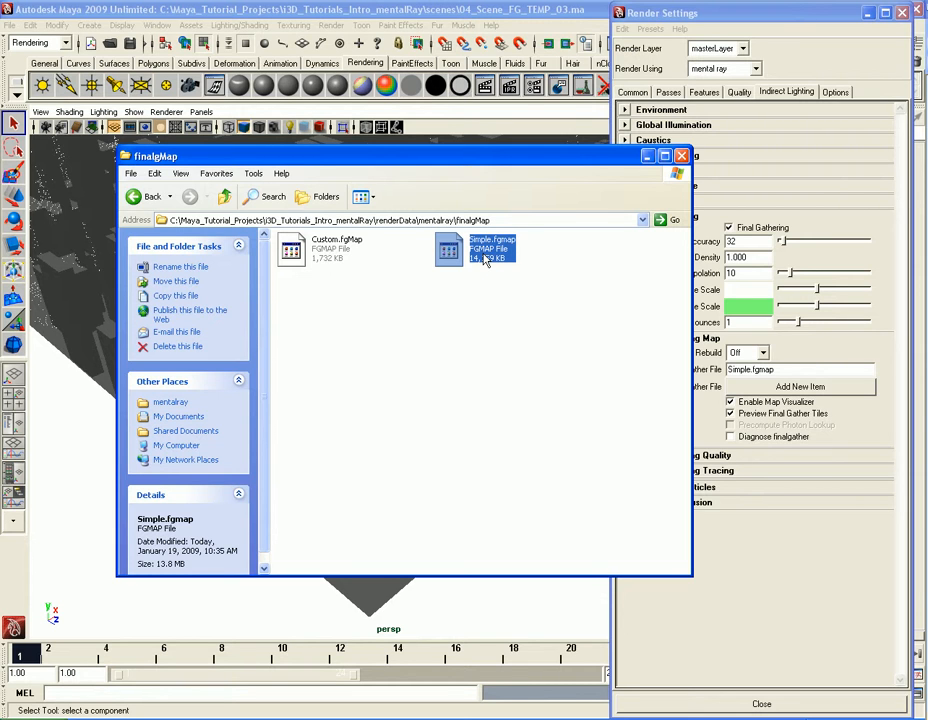
left_click(648, 157)
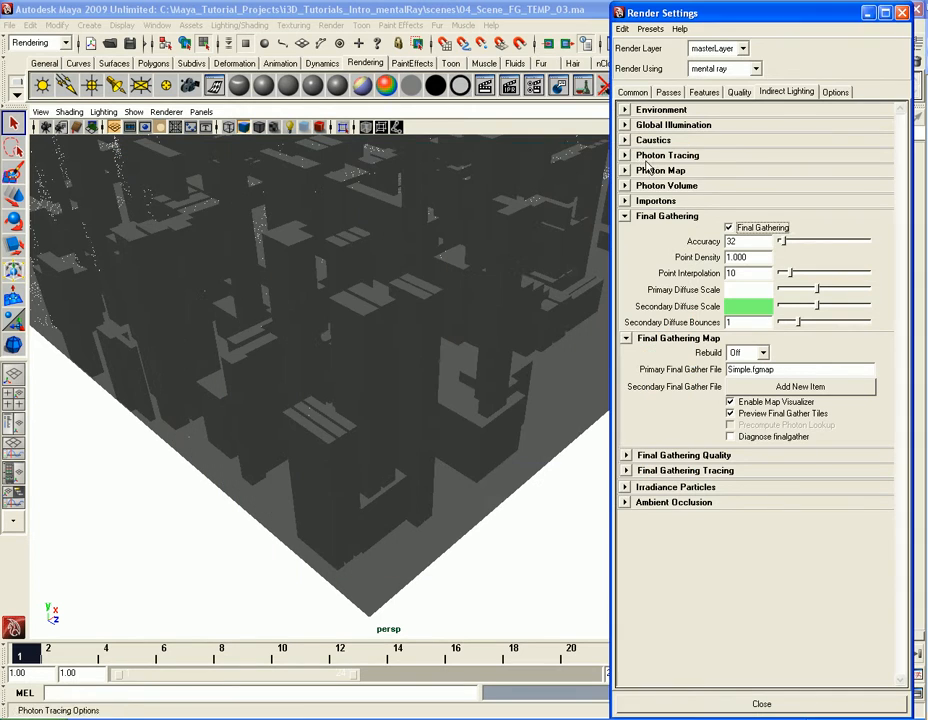
left_click(487, 87)
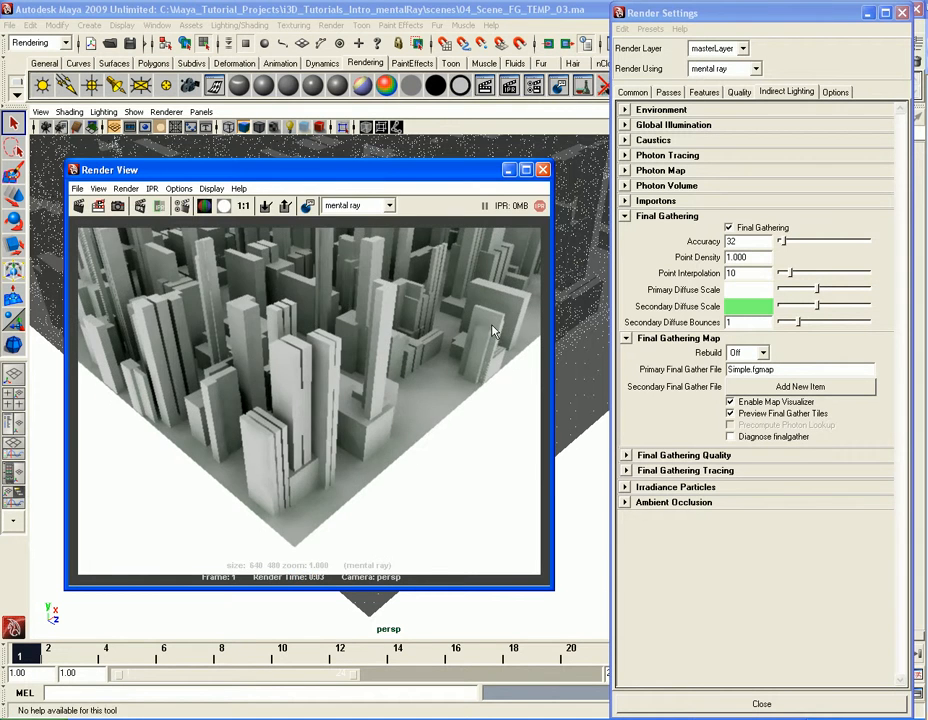
left_click(543, 171)
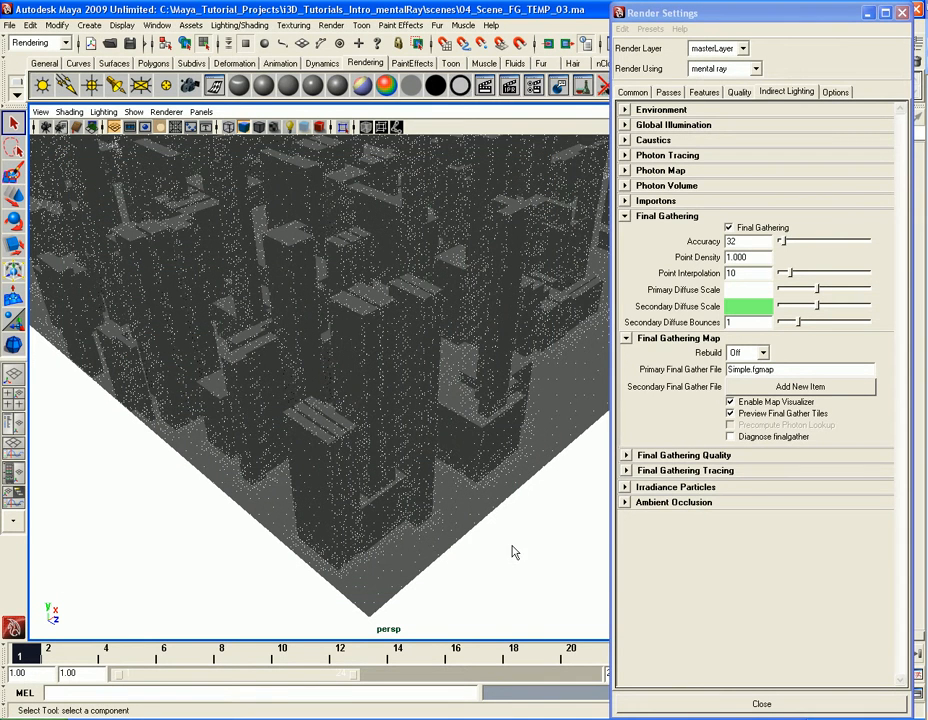
left_click(671, 718)
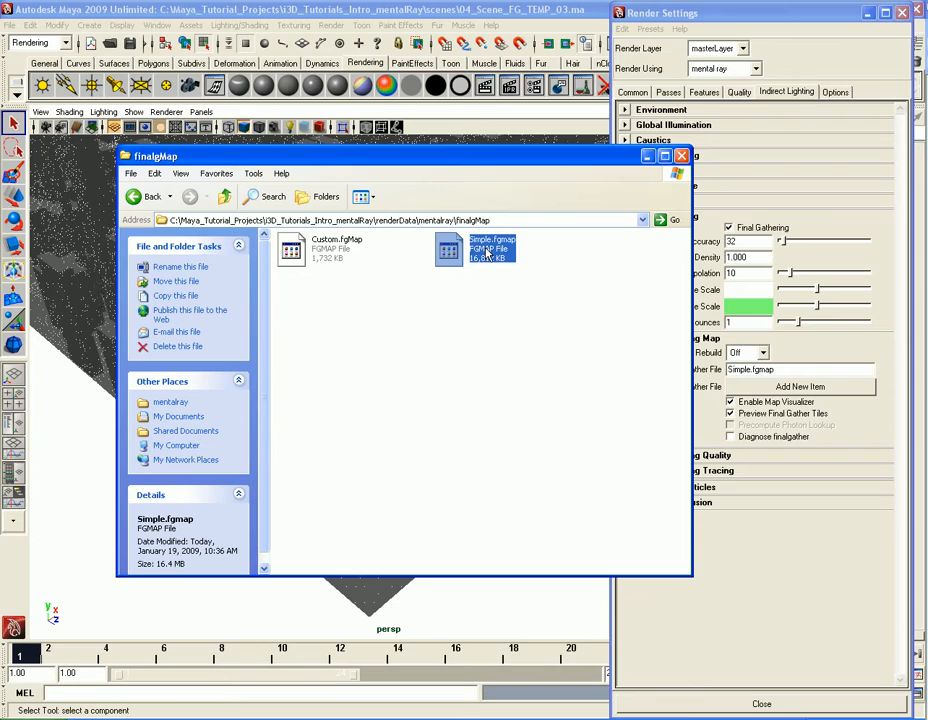
left_click(649, 156)
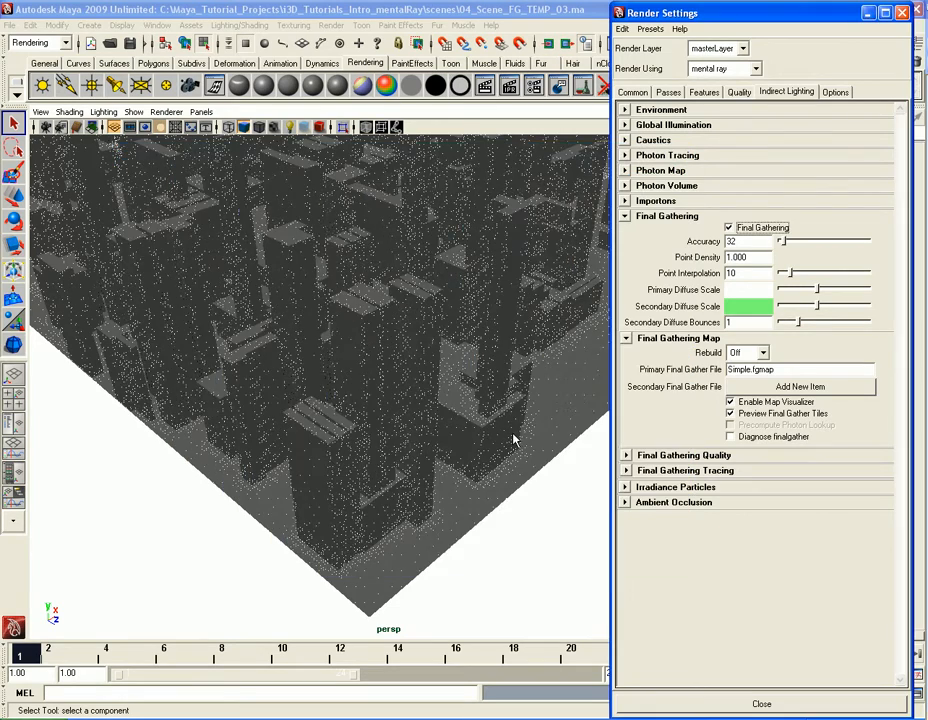
Render a close view of the sparsely sampled thin slab towers along the city's side, then close the Render View.
left_click_drag(330, 435, 406, 425, "alt")
middle_click_drag(357, 434, 431, 452, "alt")
left_click_drag(439, 457, 310, 440, "alt")
middle_click_drag(290, 434, 378, 438, "alt")
left_click_drag(390, 440, 304, 430, "alt")
middle_click_drag(302, 430, 430, 476, "alt")
right_click_drag(430, 476, 471, 470, "alt")
left_click_drag(472, 470, 440, 458, "alt")
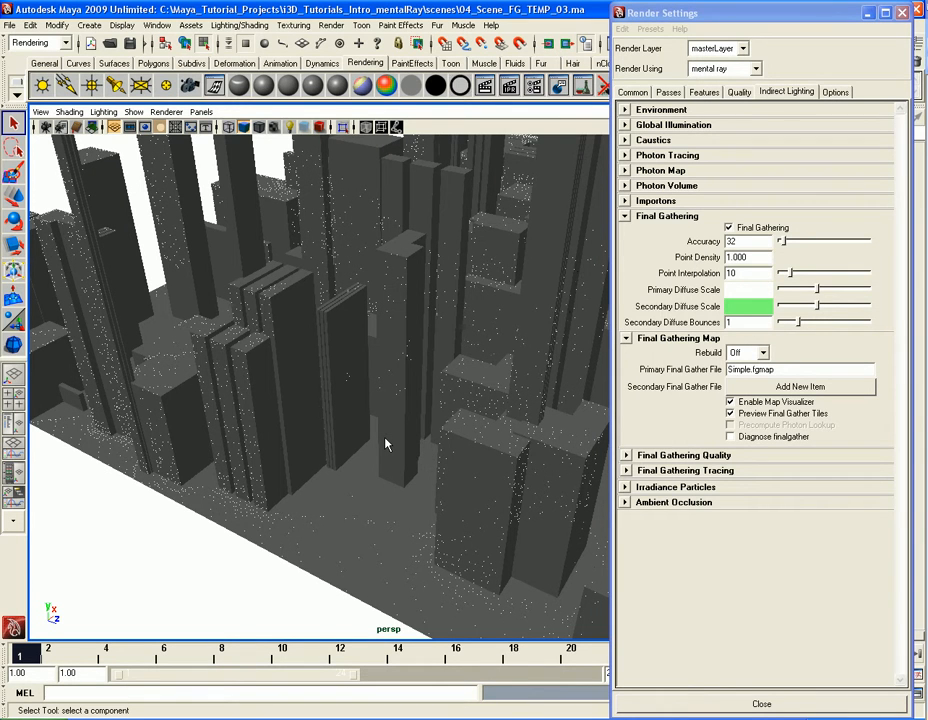
scroll(386, 444, "up", 3)
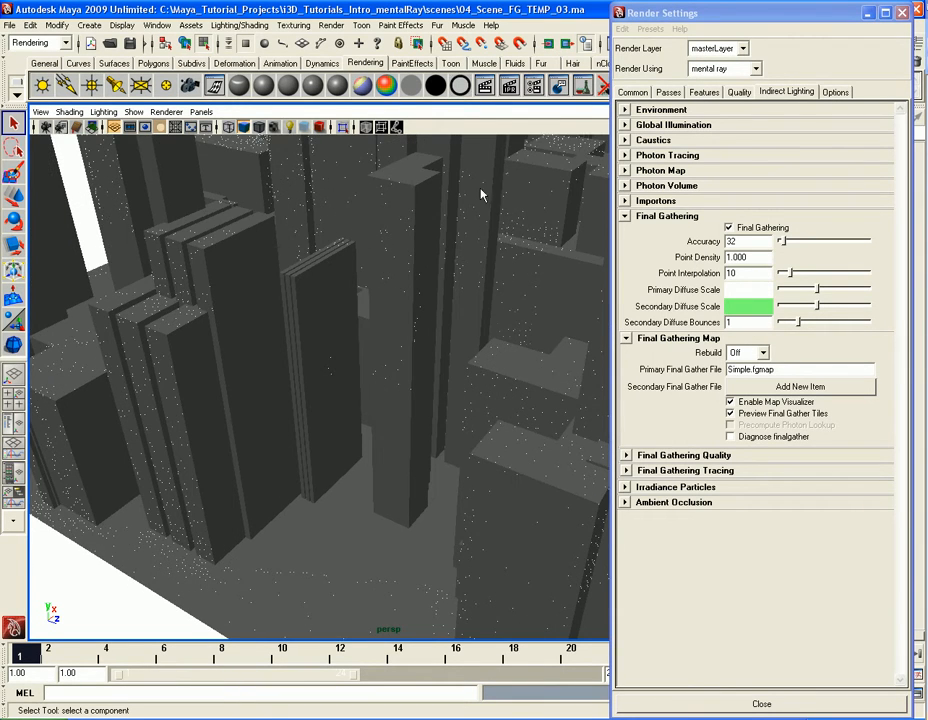
left_click(485, 87)
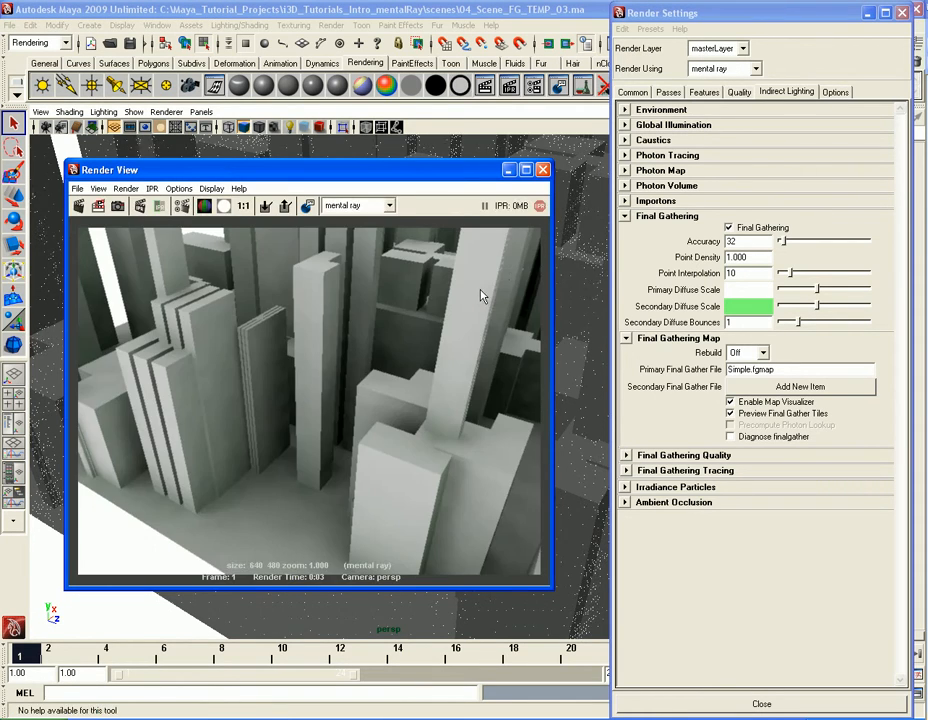
left_click(543, 171)
Examine the density of the accumulated final gather points across the whole city and around its front corner.
left_click_drag(391, 404, 408, 400, "alt")
scroll(409, 402, "down", 5)
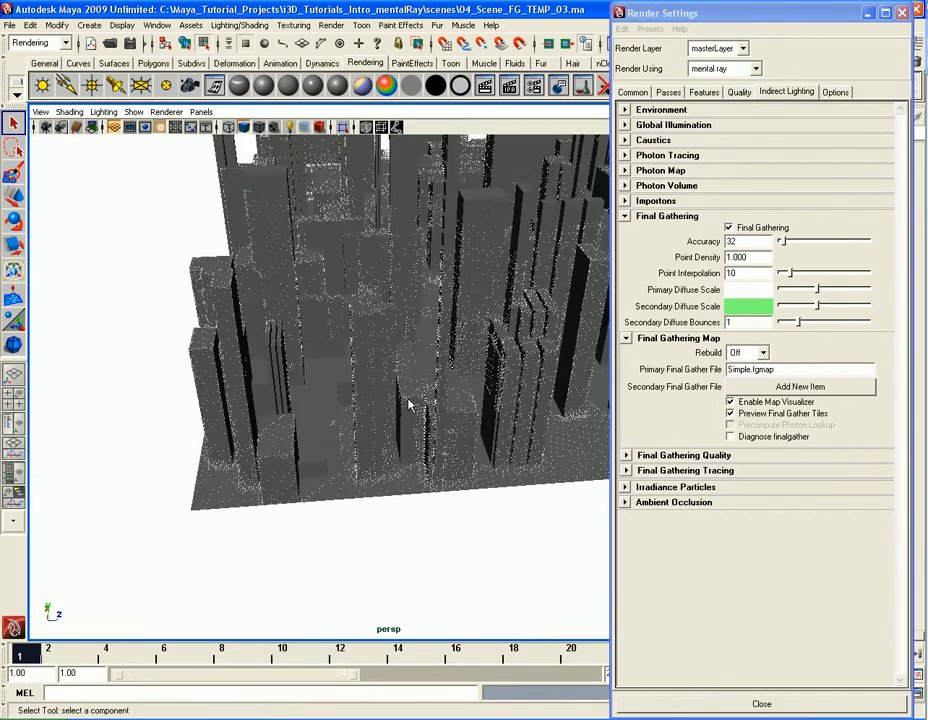
left_click_drag(336, 401, 503, 400, "alt")
scroll(244, 435, "up", 8)
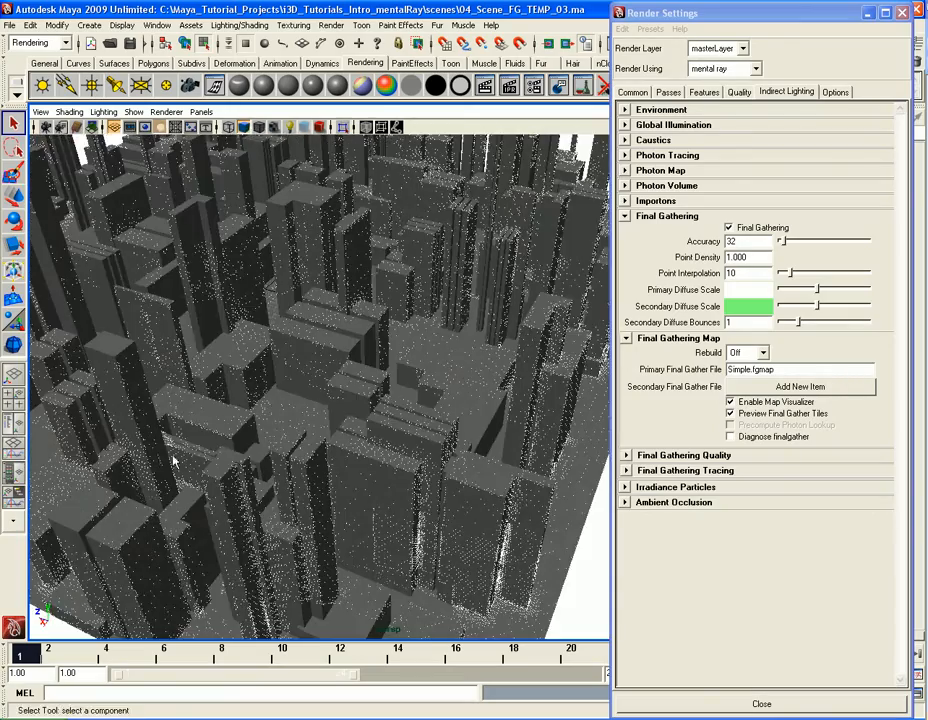
middle_click_drag(152, 454, 232, 454, "alt")
left_click_drag(136, 455, 290, 438, "alt")
middle_click_drag(165, 470, 275, 397, "alt")
scroll(340, 392, "up", 3)
left_click_drag(275, 397, 300, 395, "alt")
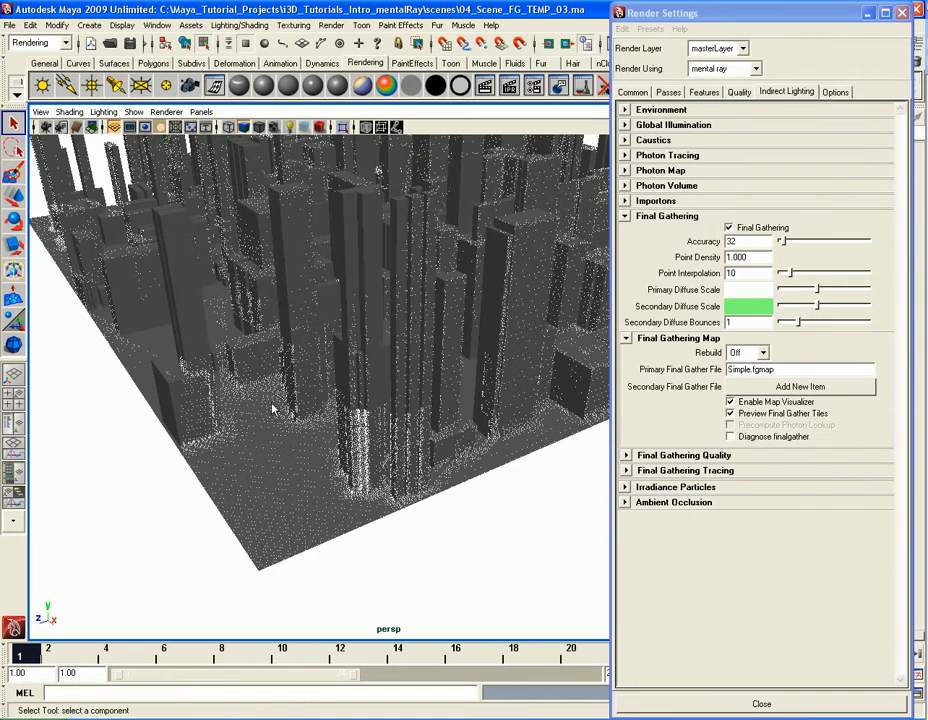
left_click(749, 242)
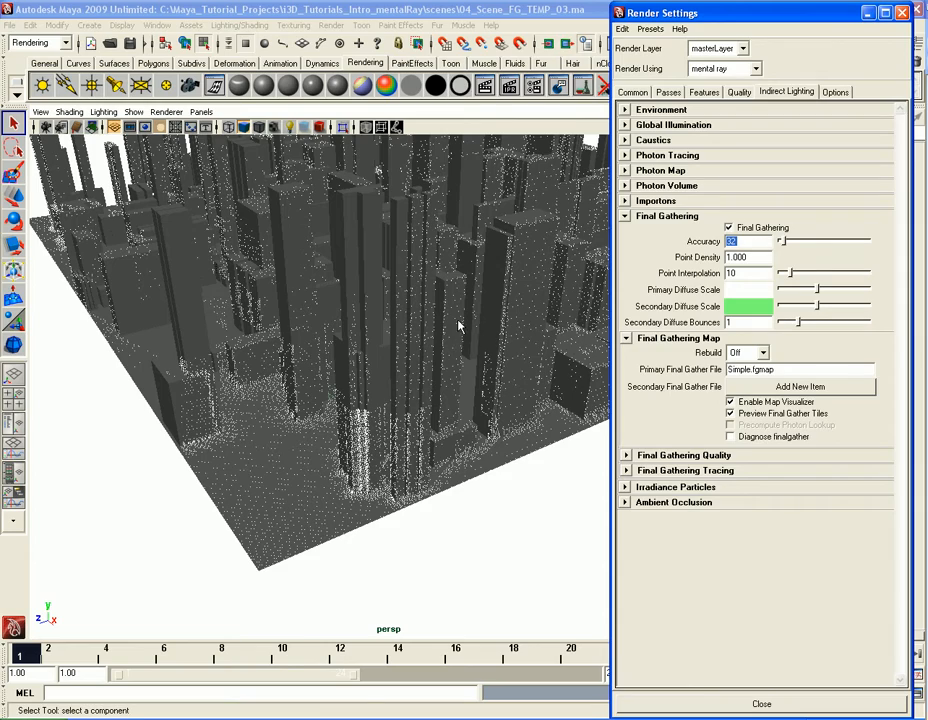
left_click_drag(458, 338, 437, 379, "alt")
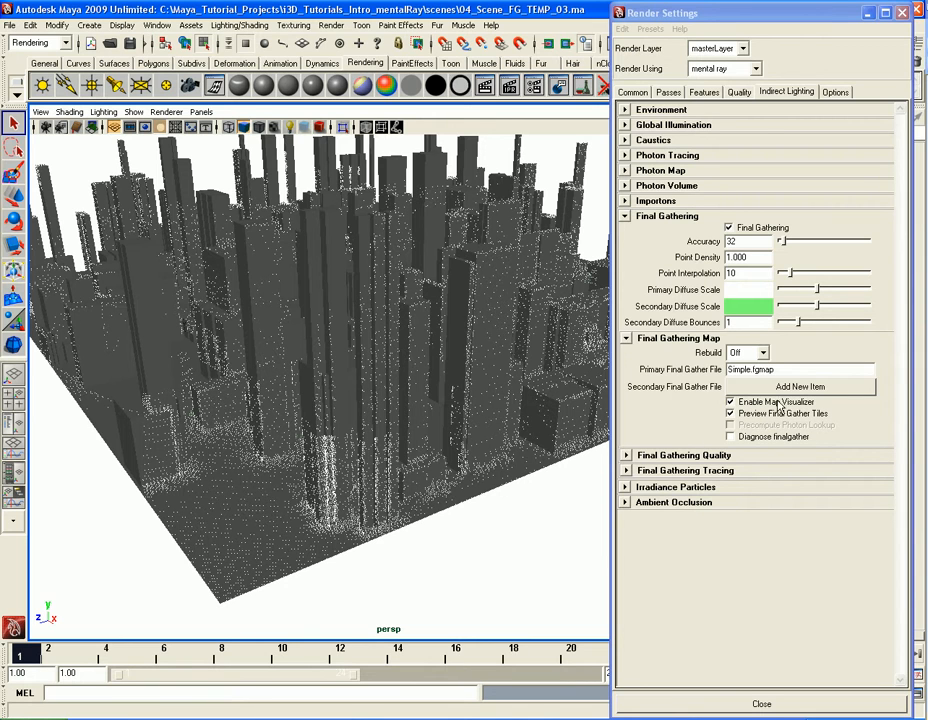
Set the final gather map's Rebuild mode to Freeze, keeping Simple.fgmap as the primary final gather file.
left_click(747, 352)
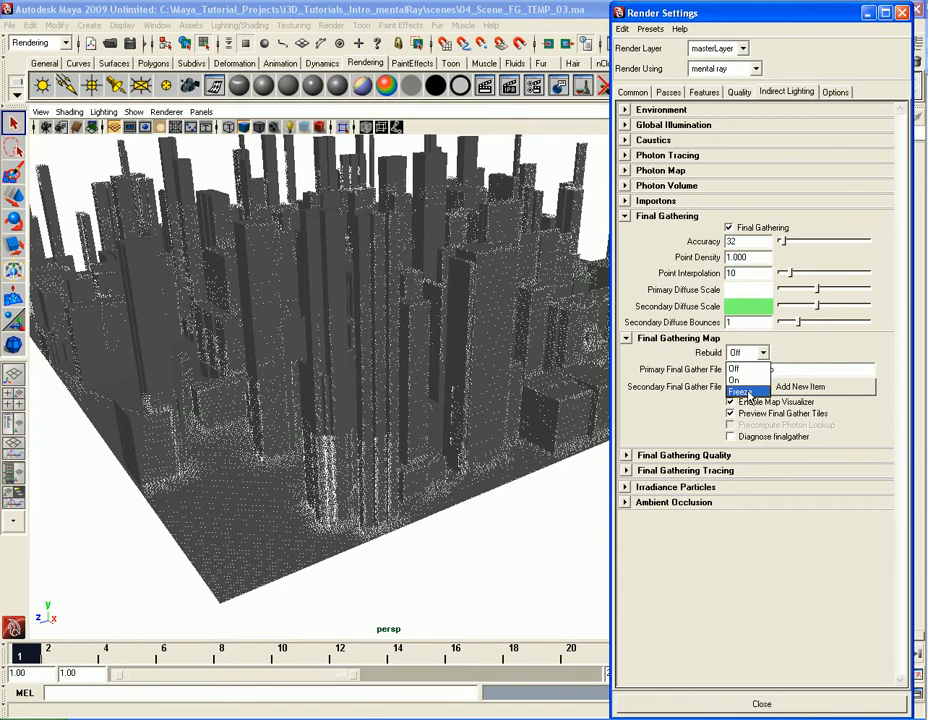
left_click(741, 391)
left_click_drag(488, 445, 560, 412, "alt")
double_click(802, 370)
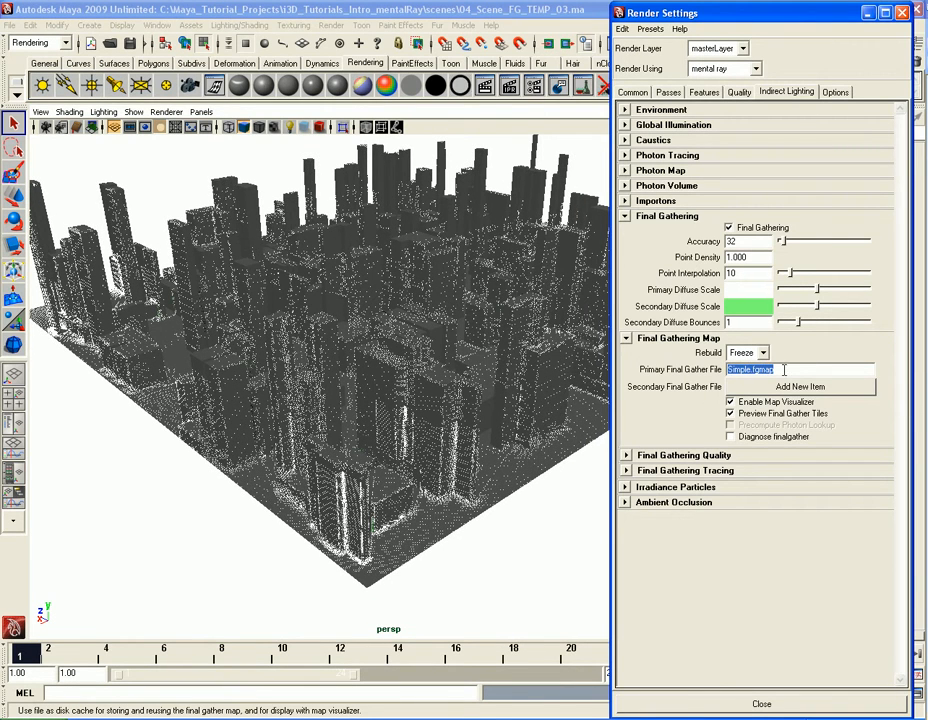
left_click(795, 371)
Start an IPR render of the city corner and select a large region over the central buildings for tuning.
left_click(418, 397)
middle_click_drag(402, 416, 401, 408, "alt")
left_click(509, 88)
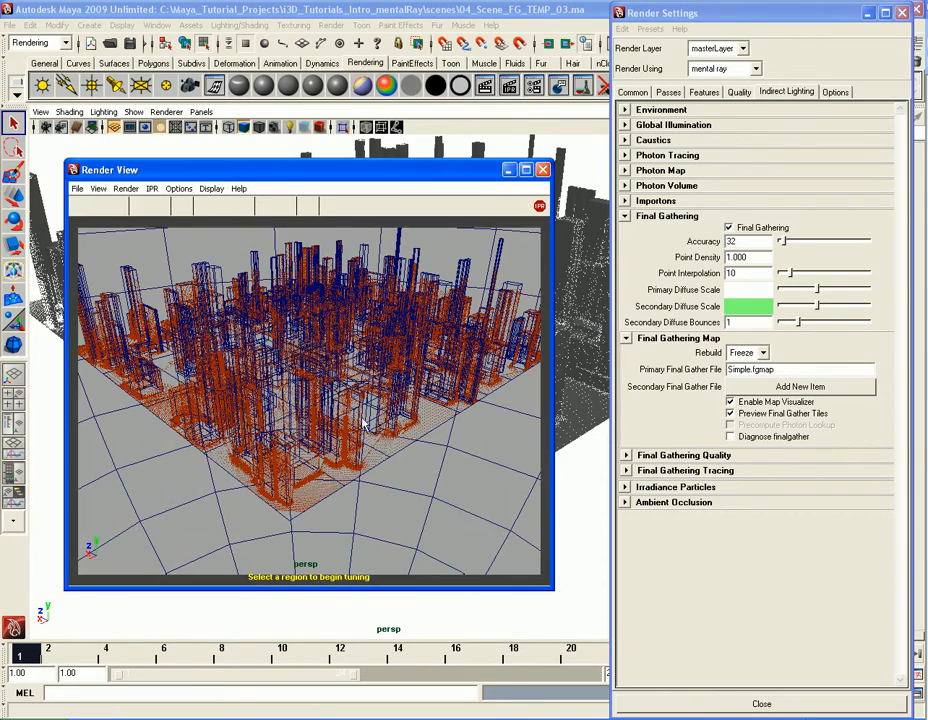
left_click_drag(188, 251, 477, 519)
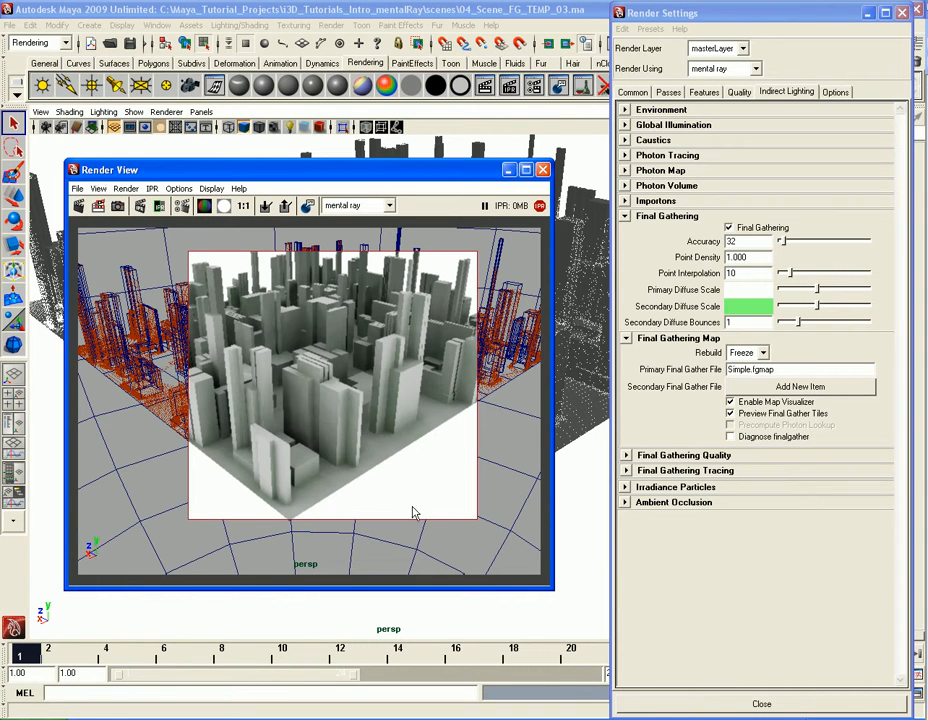
Examine how the frozen final gather map shades the city from different corners and sides in the IPR region.
left_click(300, 612)
left_click_drag(300, 612, 402, 622, "alt")
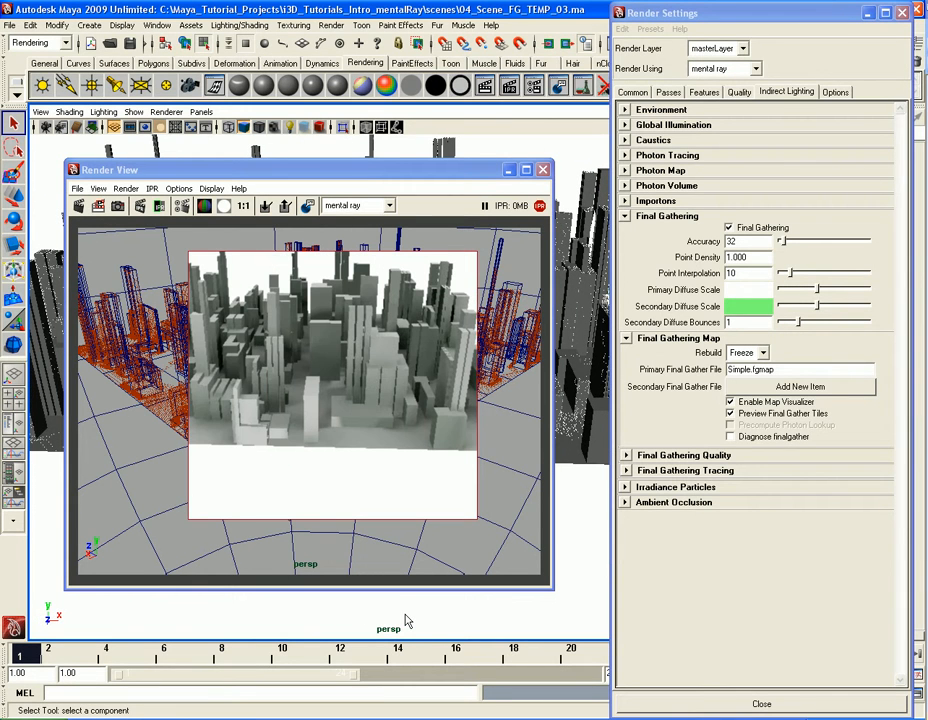
left_click_drag(317, 619, 360, 617, "alt")
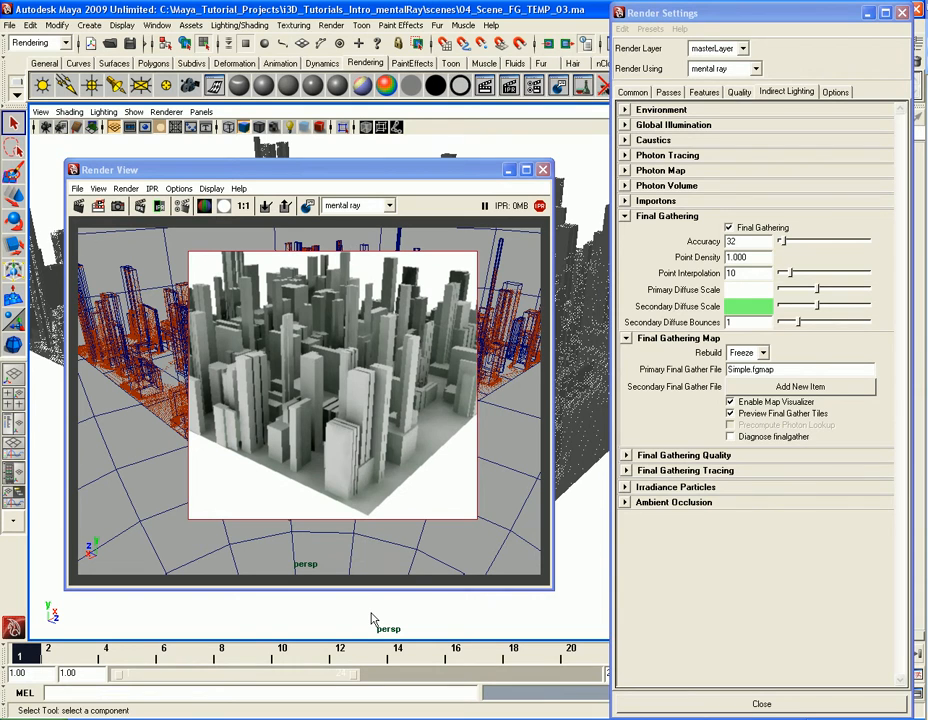
left_click_drag(290, 621, 392, 622, "alt")
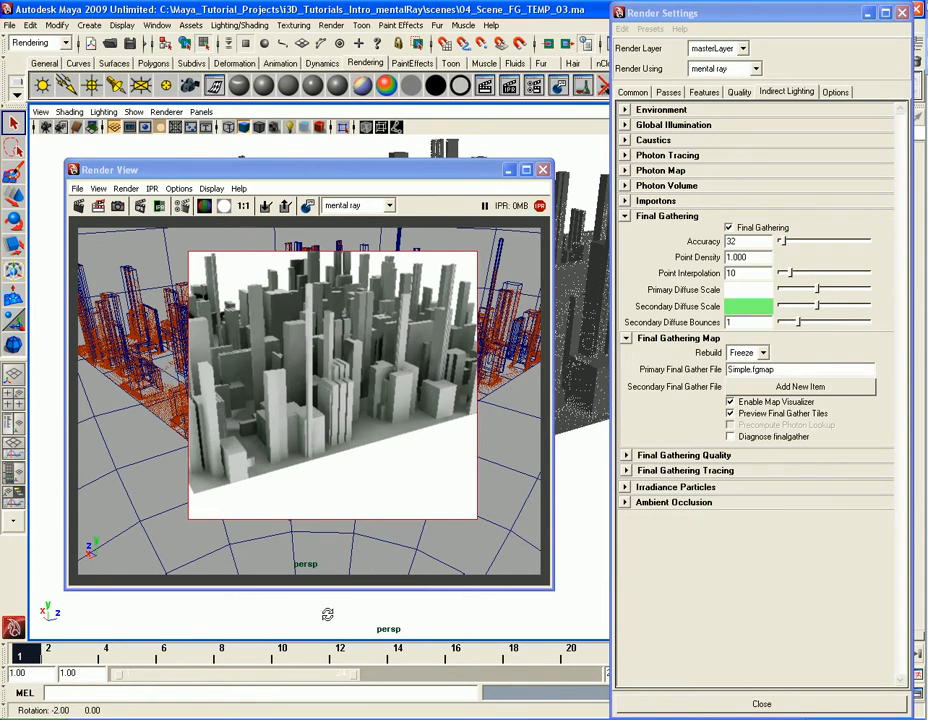
left_click_drag(327, 613, 368, 614, "alt")
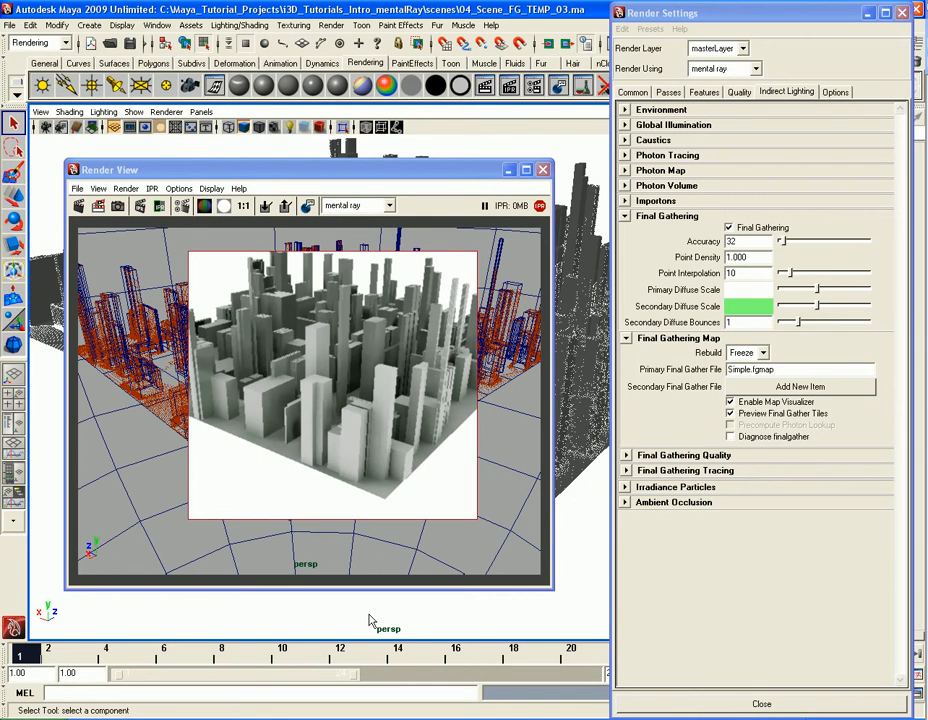
left_click_drag(294, 612, 408, 613, "alt")
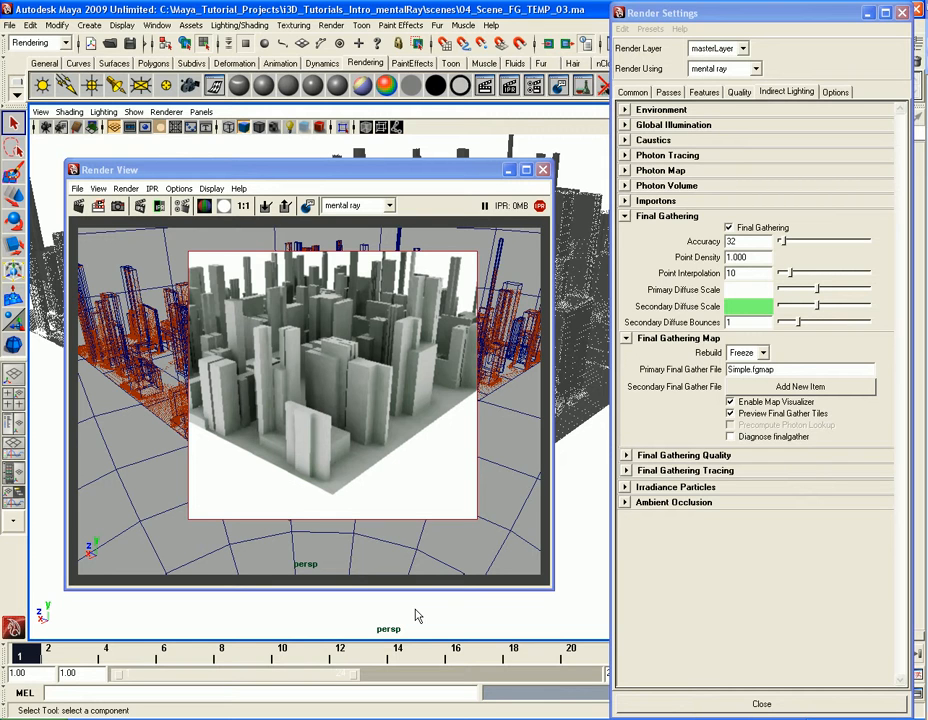
left_click_drag(341, 612, 497, 611, "alt")
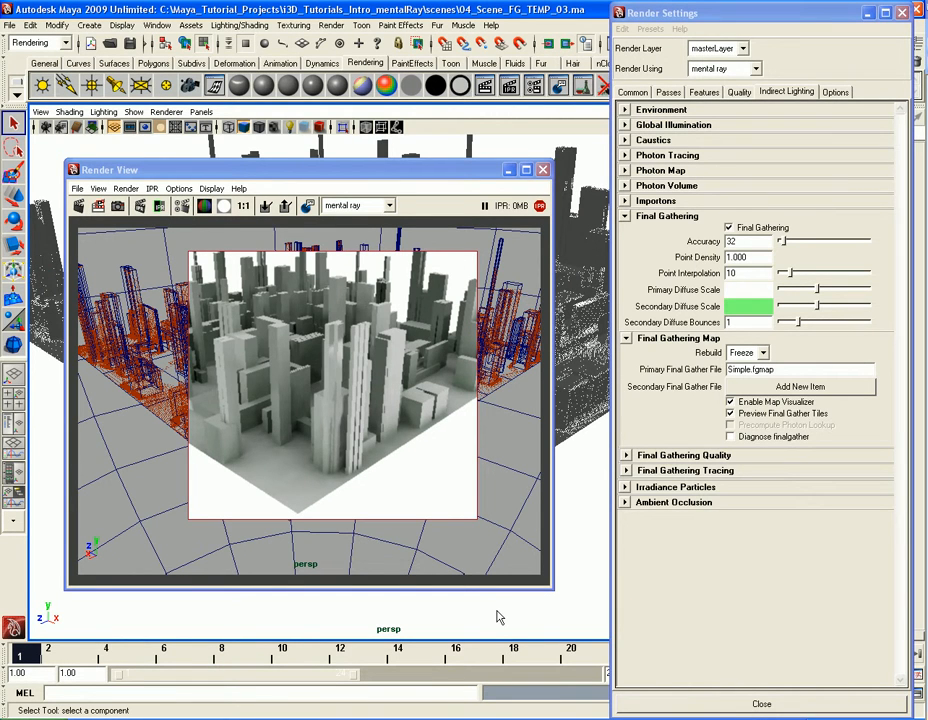
Set the final gather map's Rebuild mode to On and raise the Final Gathering Accuracy to 1024.
left_click(758, 353)
left_click(736, 380)
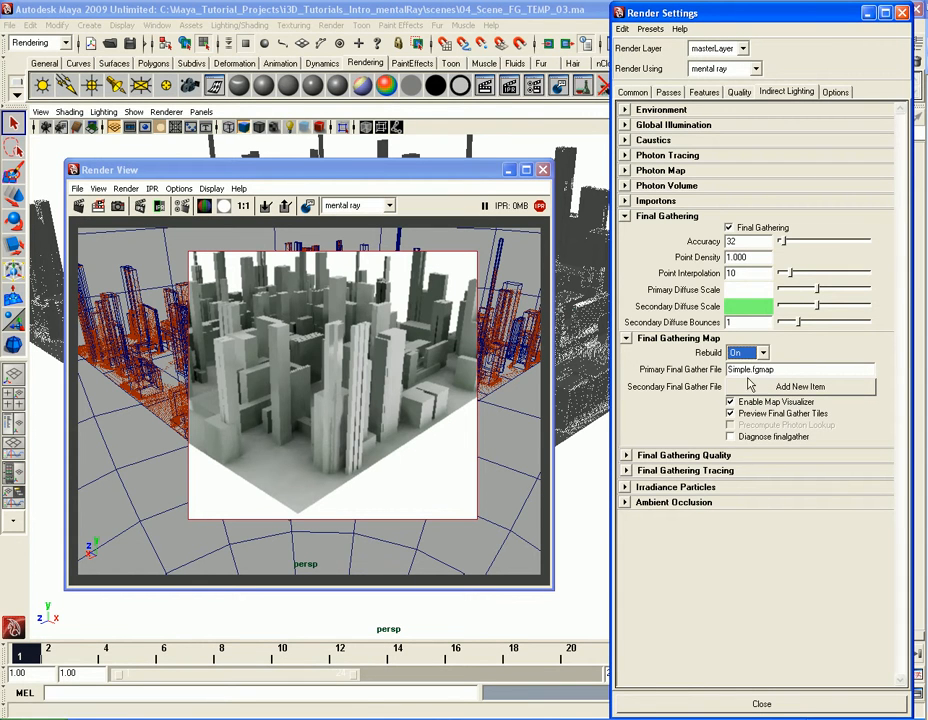
left_click_drag(782, 241, 876, 247)
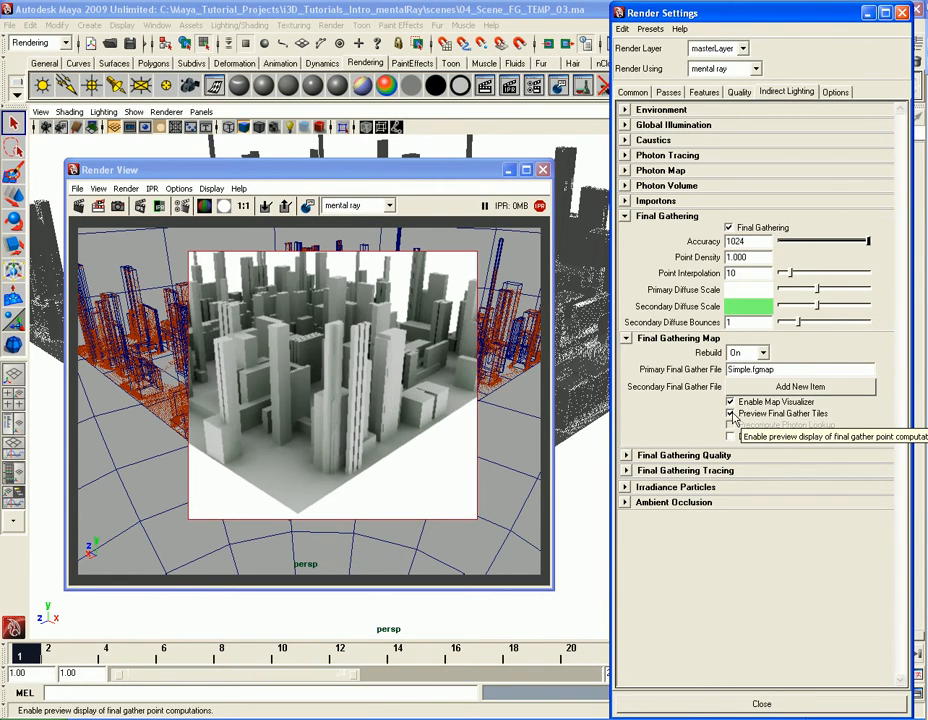
Render the city with Preview Final Gather Tiles disabled, then re-enable the option and render again for comparison.
left_click(782, 414)
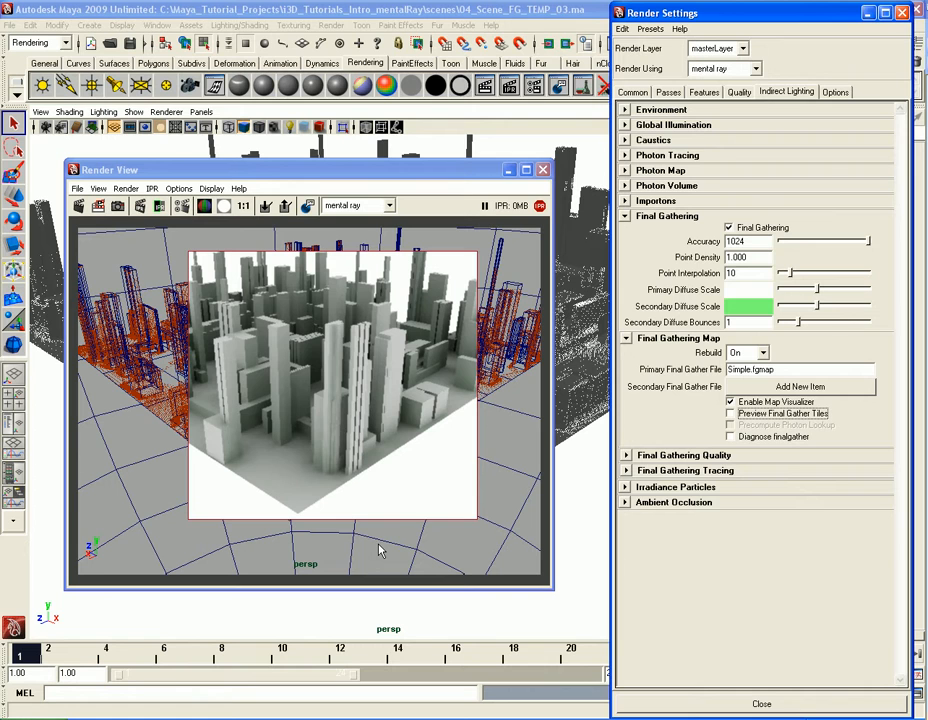
left_click(79, 207)
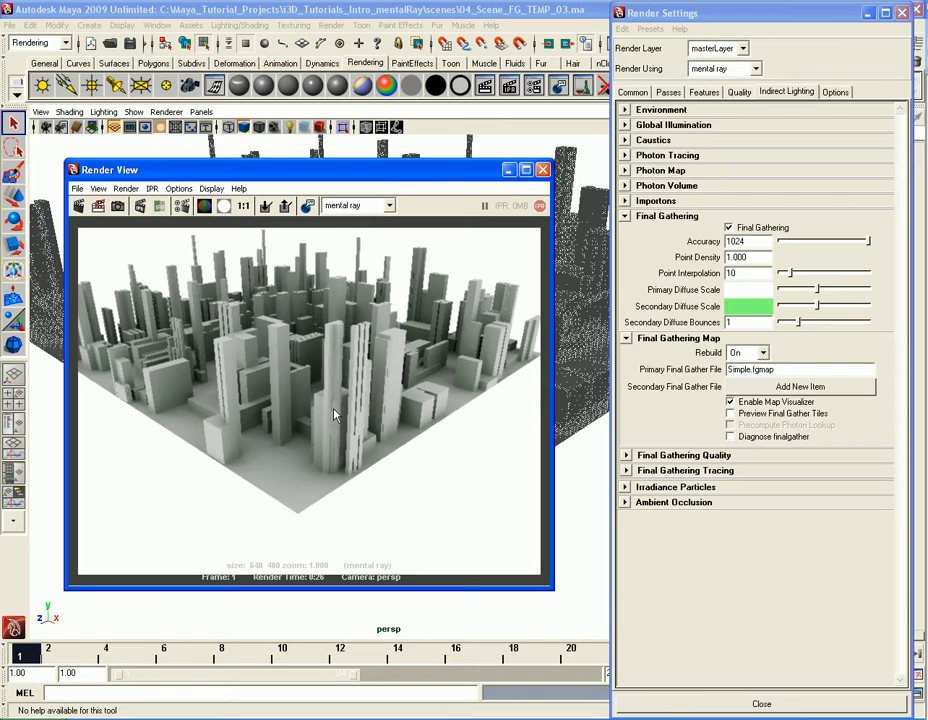
left_click(731, 413)
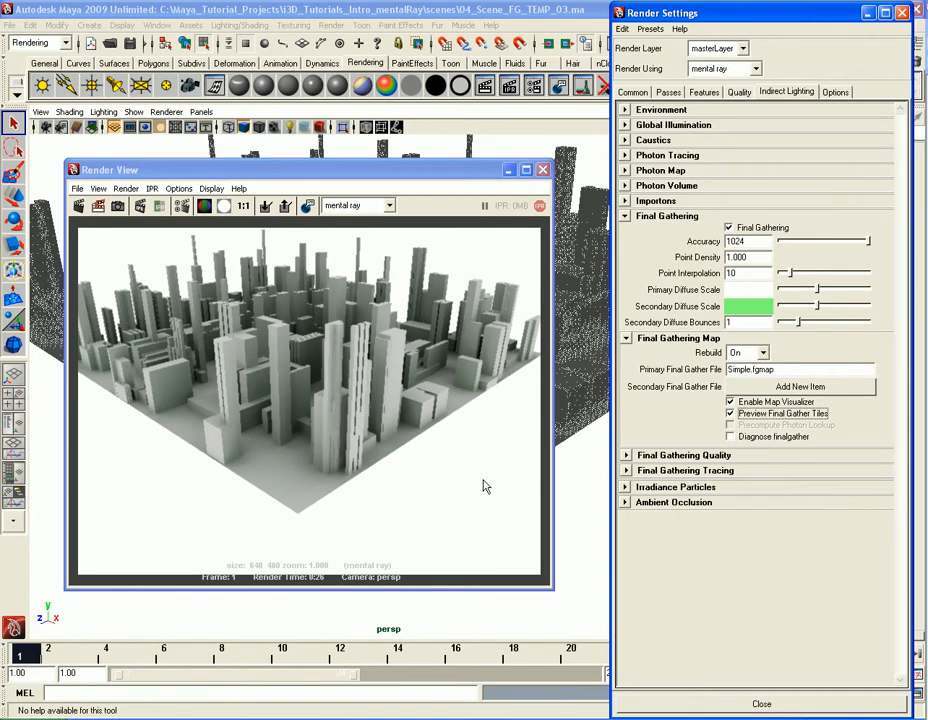
left_click(79, 205)
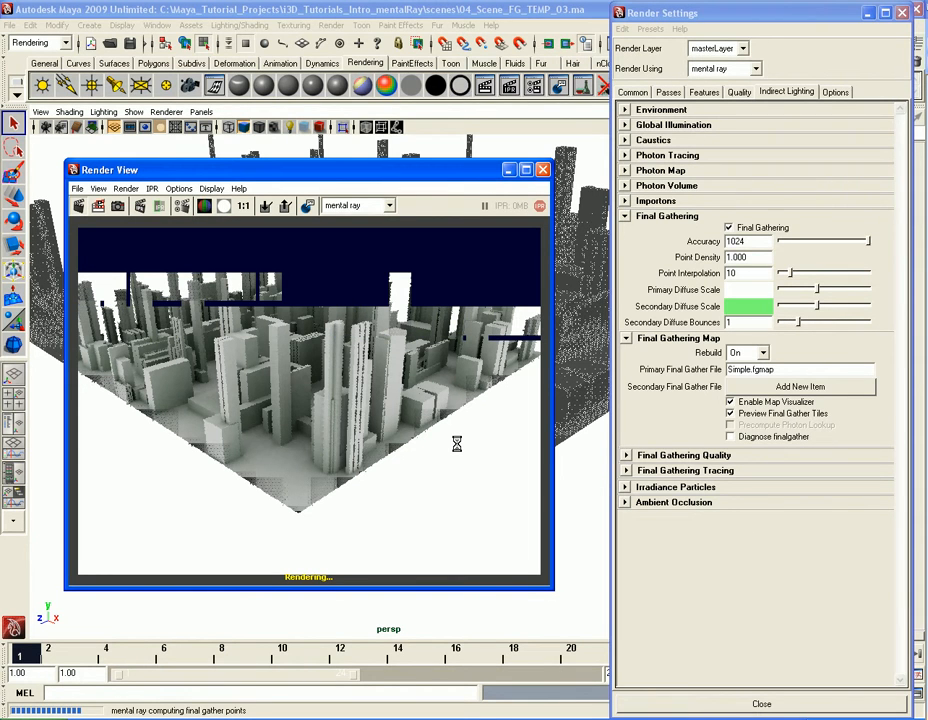
Set the Final Gathering Accuracy to 32, enable Diagnose finalgather and render the city.
left_click(766, 242)
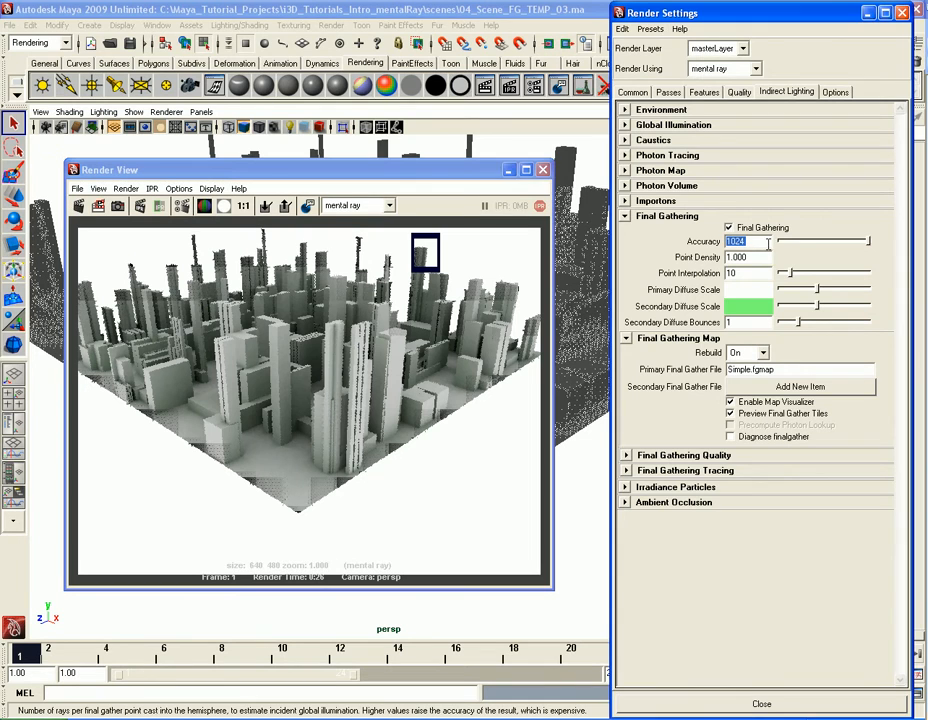
type("32")
key("Return")
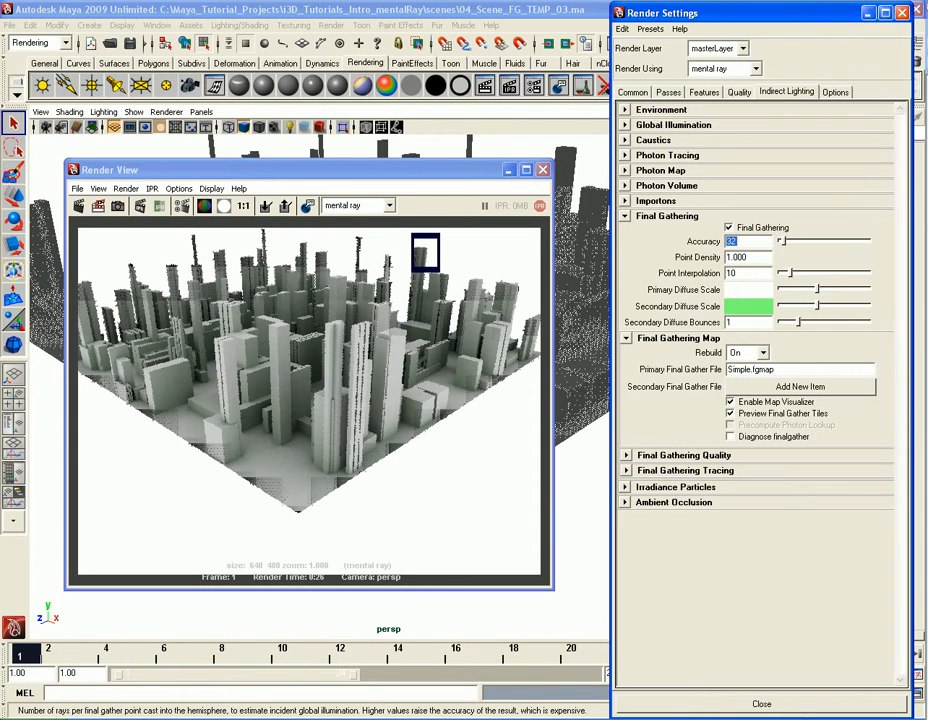
left_click(756, 444)
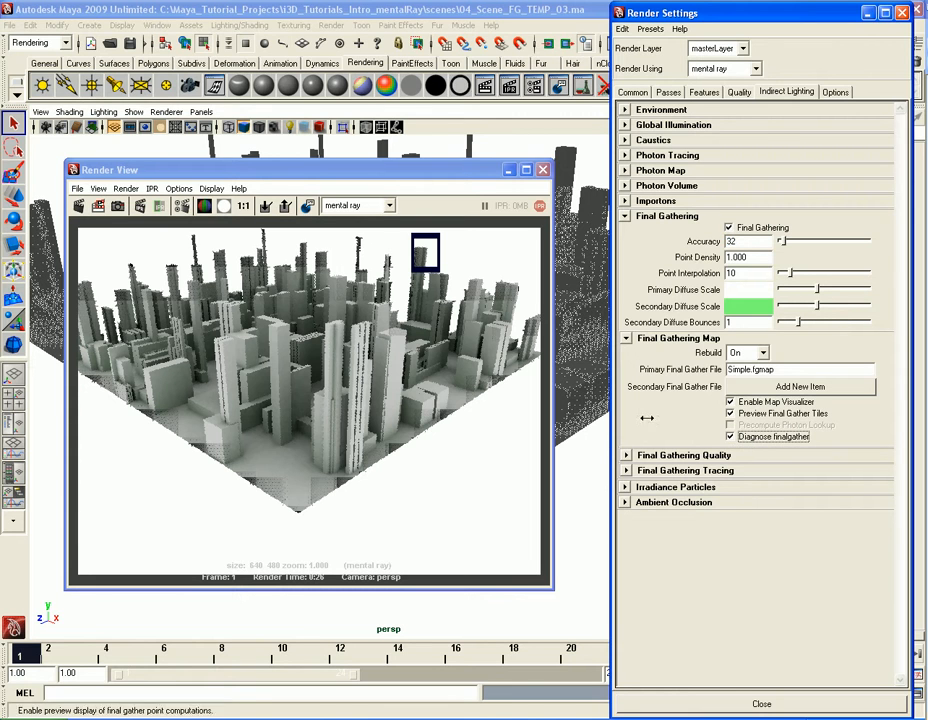
left_click(80, 206)
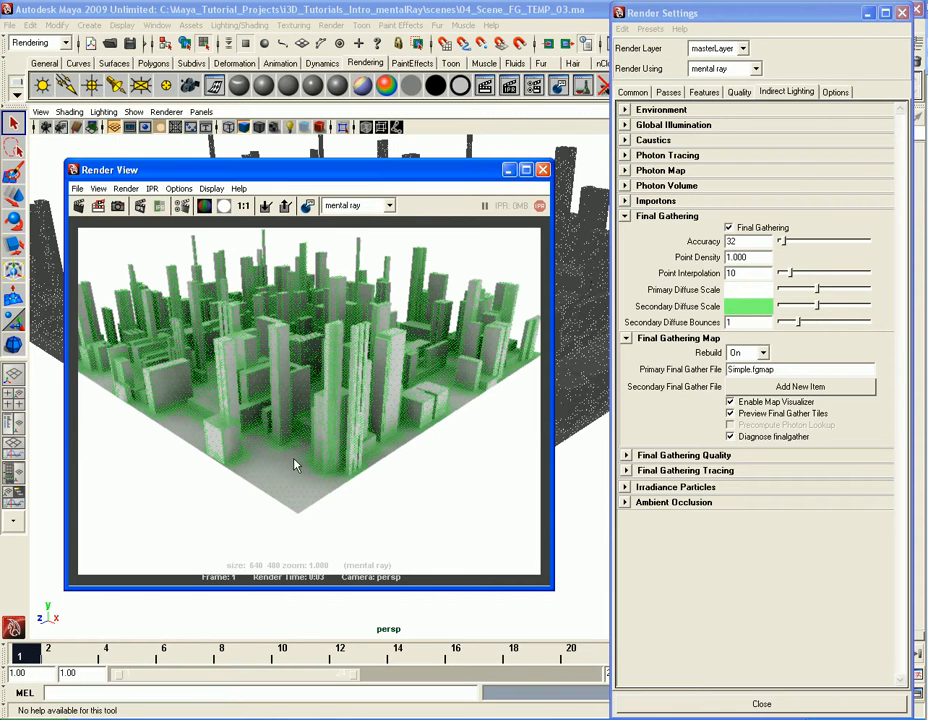
Remove the displayed final gather points from the perspective view using the mental ray Map Visualizer.
left_click(157, 25)
mouse_move(180, 59)
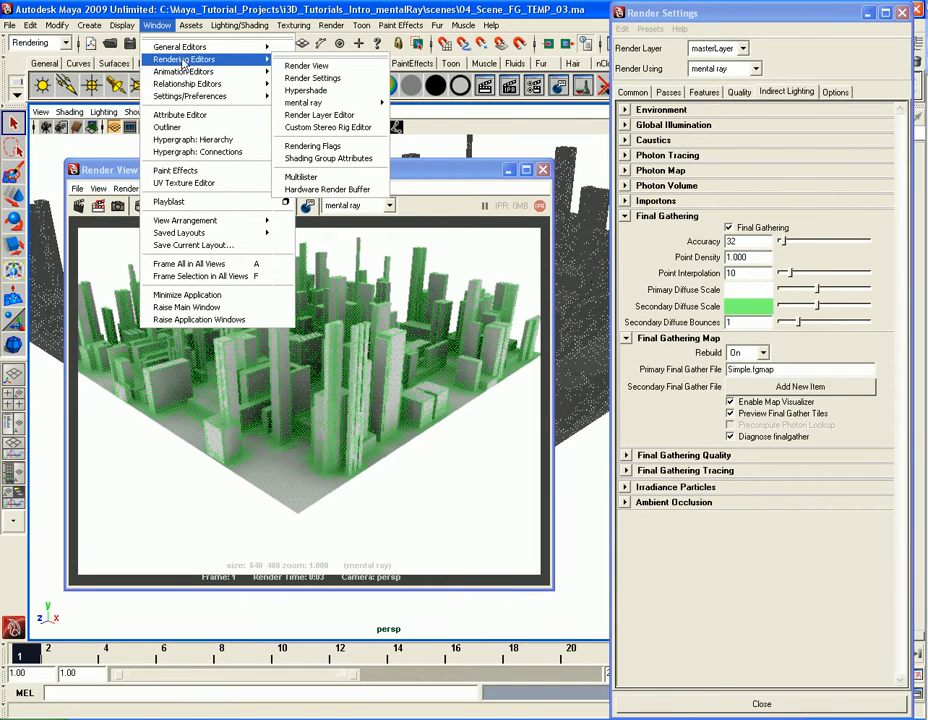
mouse_move(318, 102)
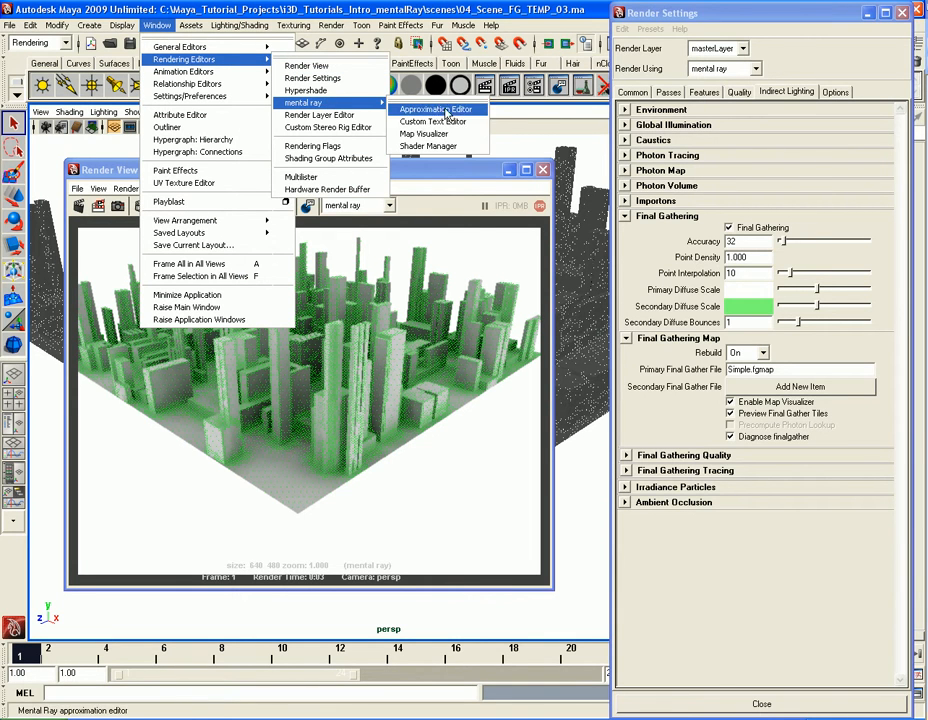
left_click(421, 134)
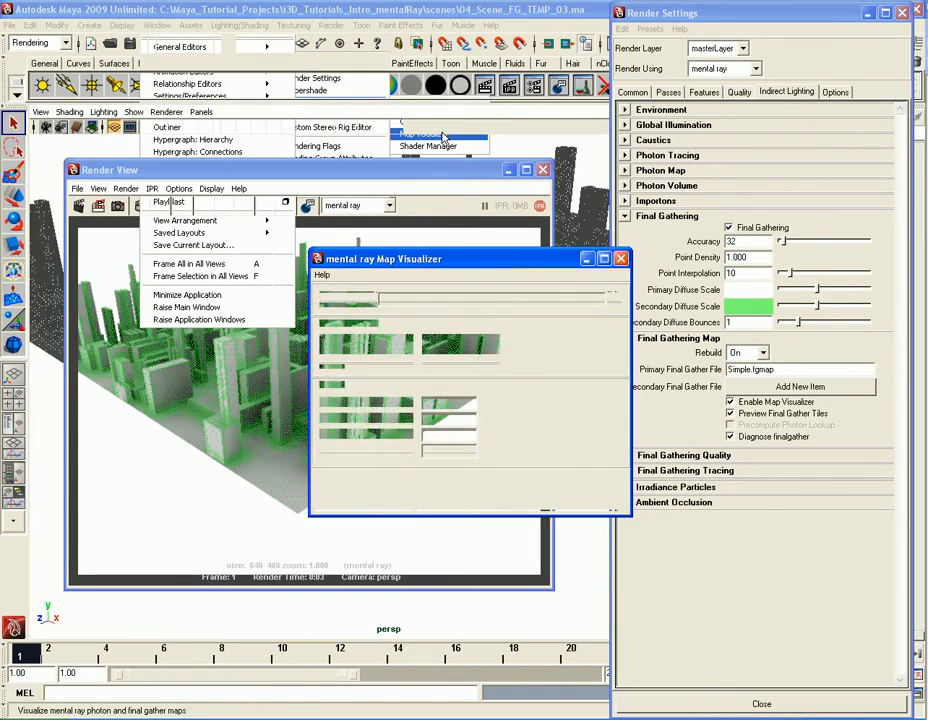
left_click(466, 503)
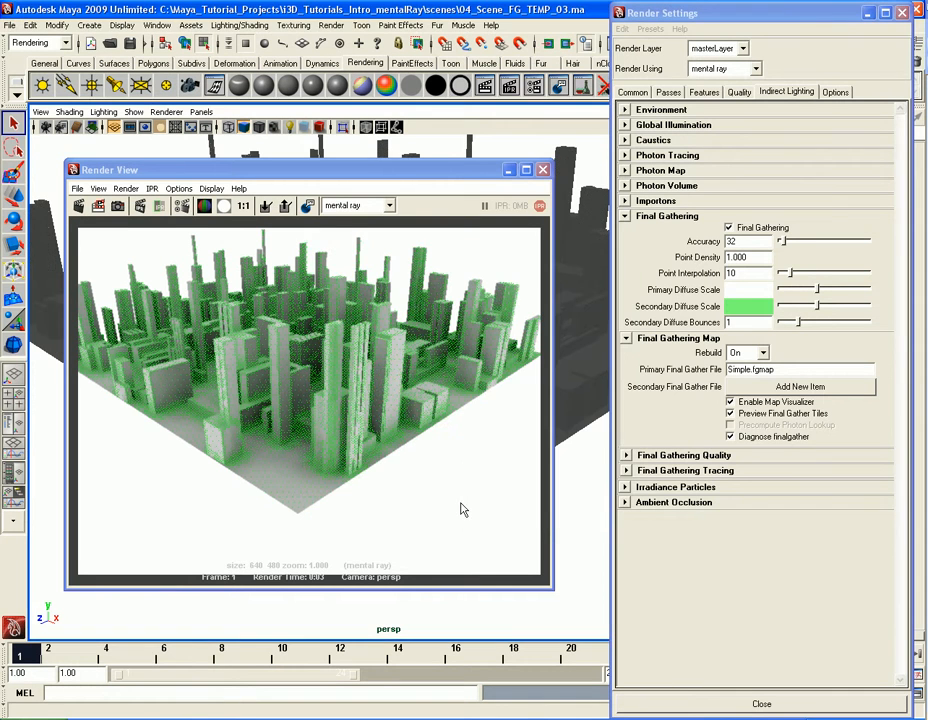
Render a close view of the ground and tower bases near the city's front corner with the diagnostic points.
middle_click_drag(386, 491, 370, 405, "alt")
scroll(369, 400, "up", 5)
middle_click_drag(350, 355, 366, 390, "alt")
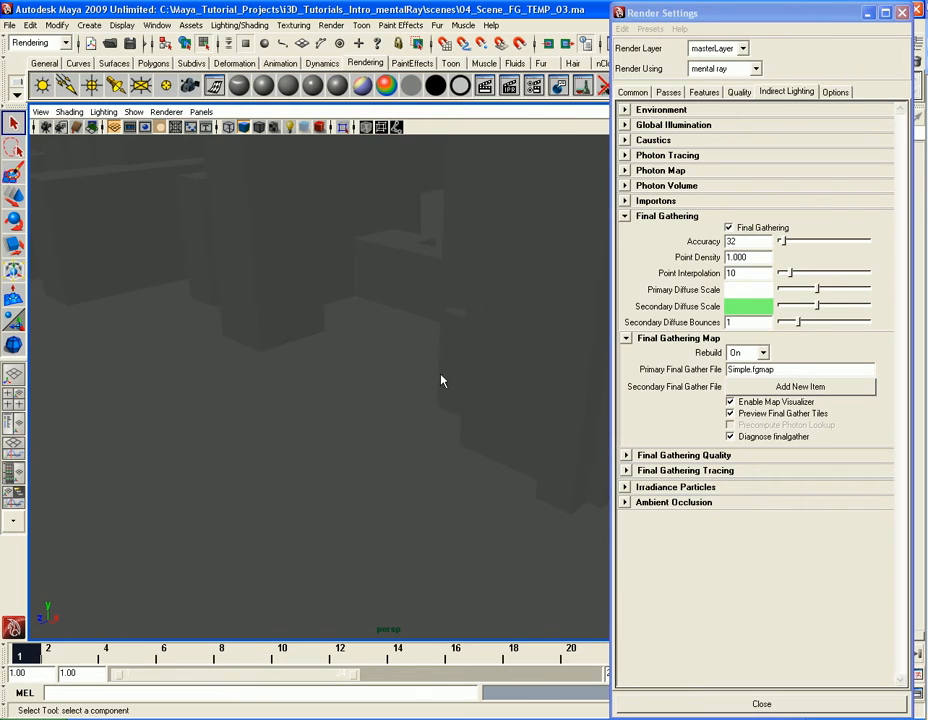
left_click(484, 87)
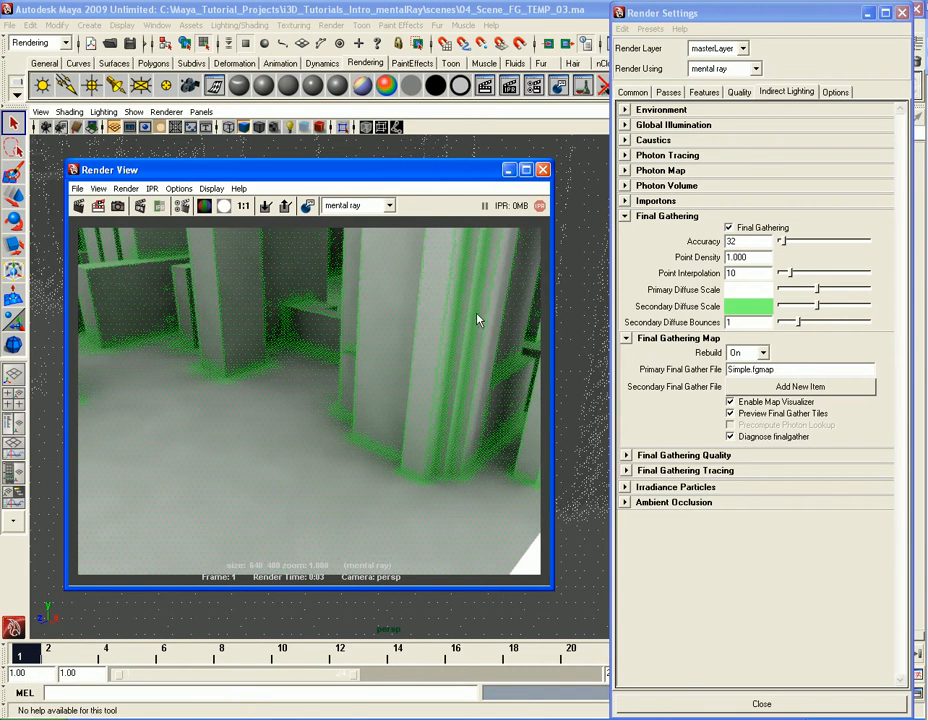
Set the final gather map's Rebuild mode to Freeze and render a wider view of the whole city corner.
left_click(763, 353)
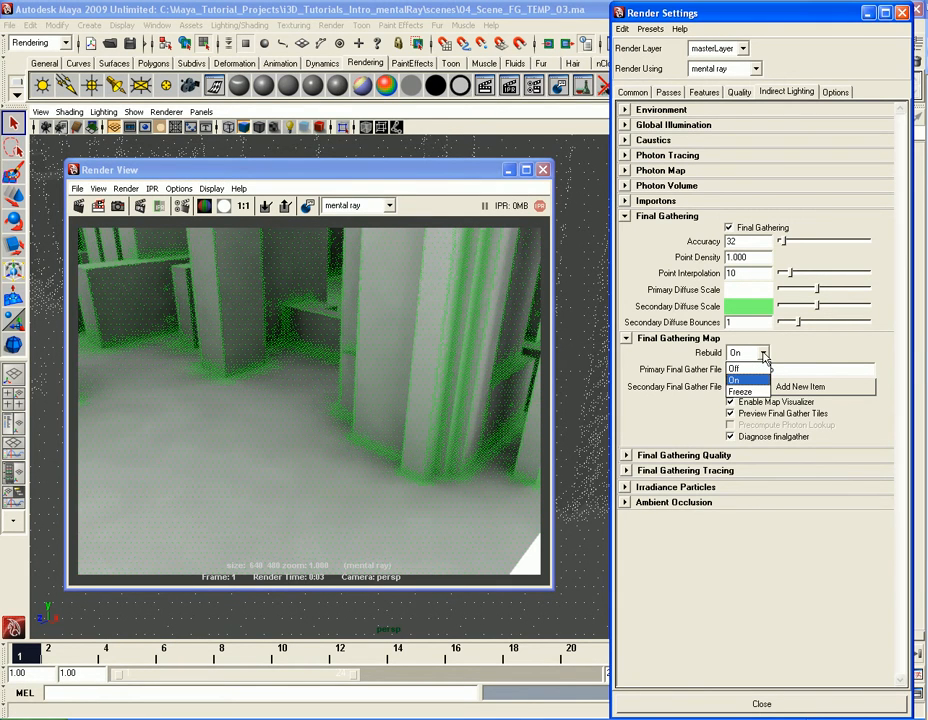
left_click(742, 391)
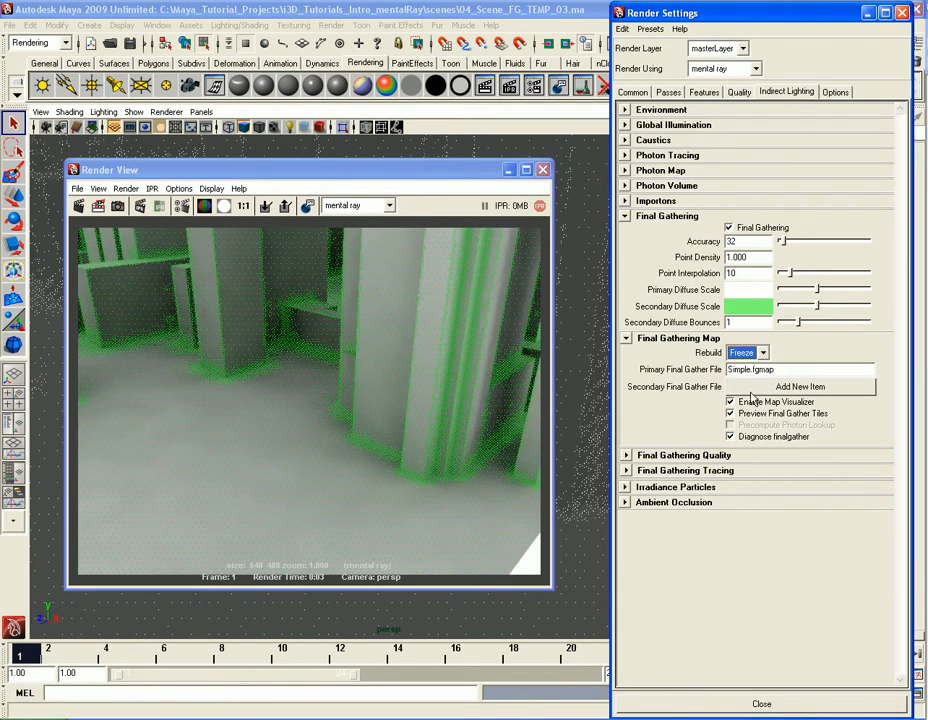
left_click(587, 217)
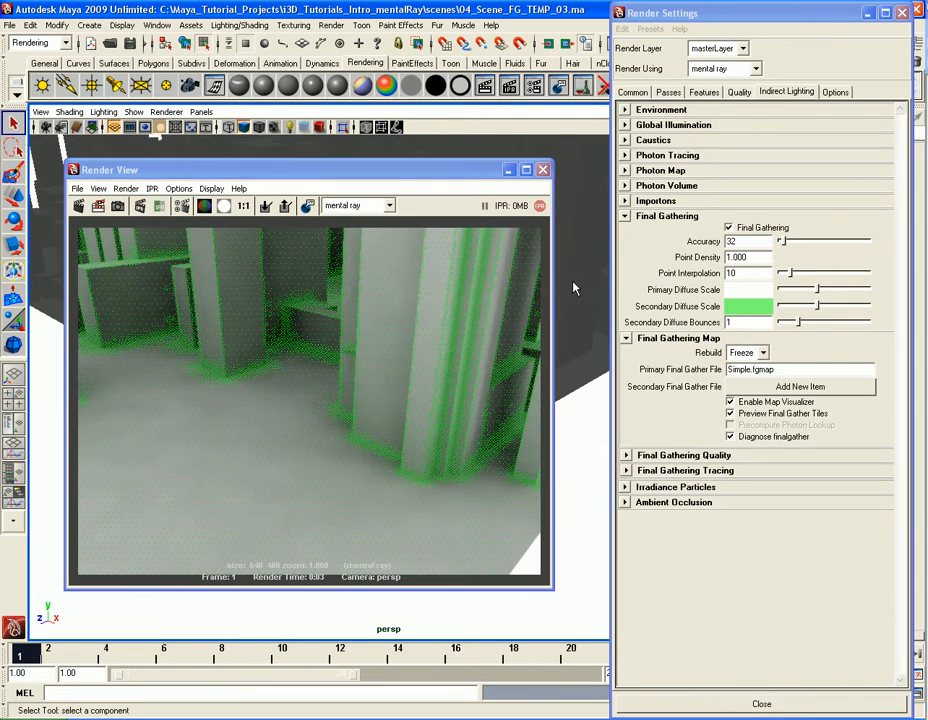
left_click_drag(580, 272, 574, 286, "alt")
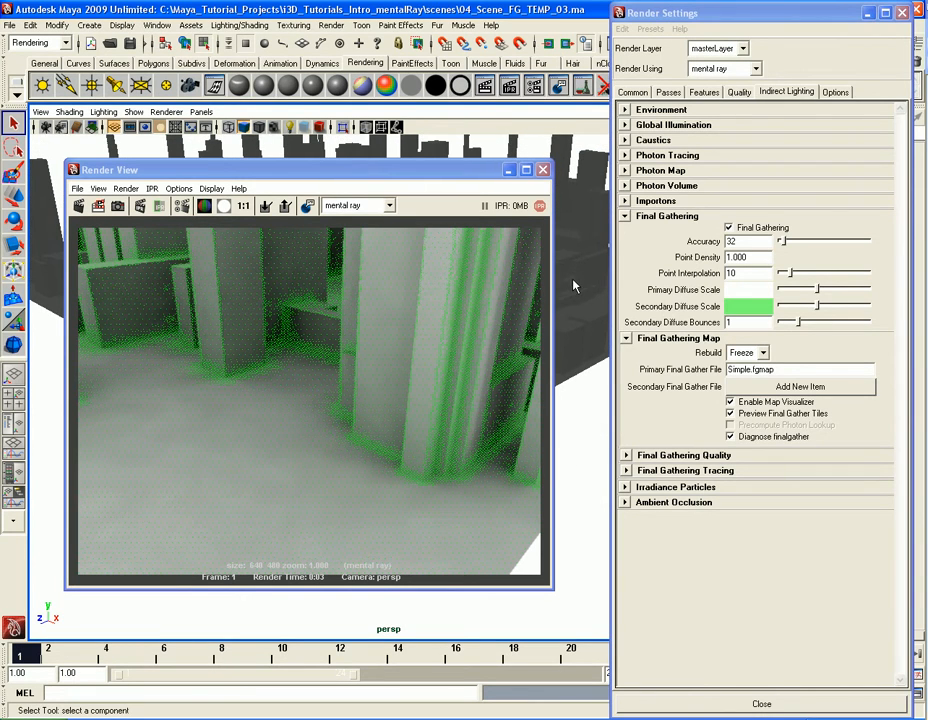
left_click(79, 206)
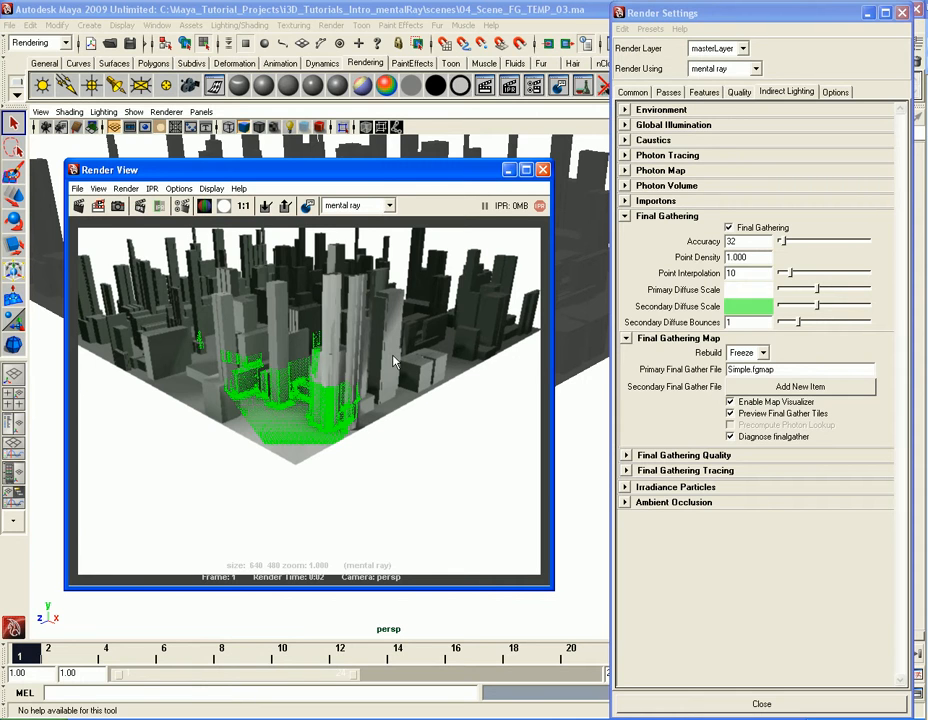
Set the Rebuild mode to Off, keeping Simple.fgmap as the primary final gather file, and render the same city view again.
left_click(752, 352)
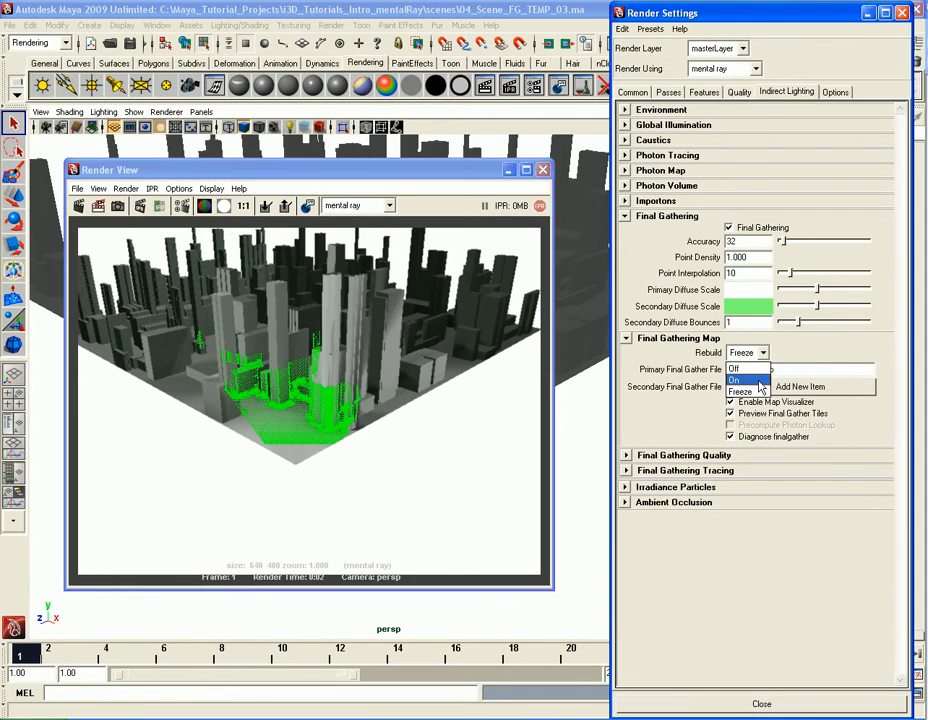
left_click(759, 369)
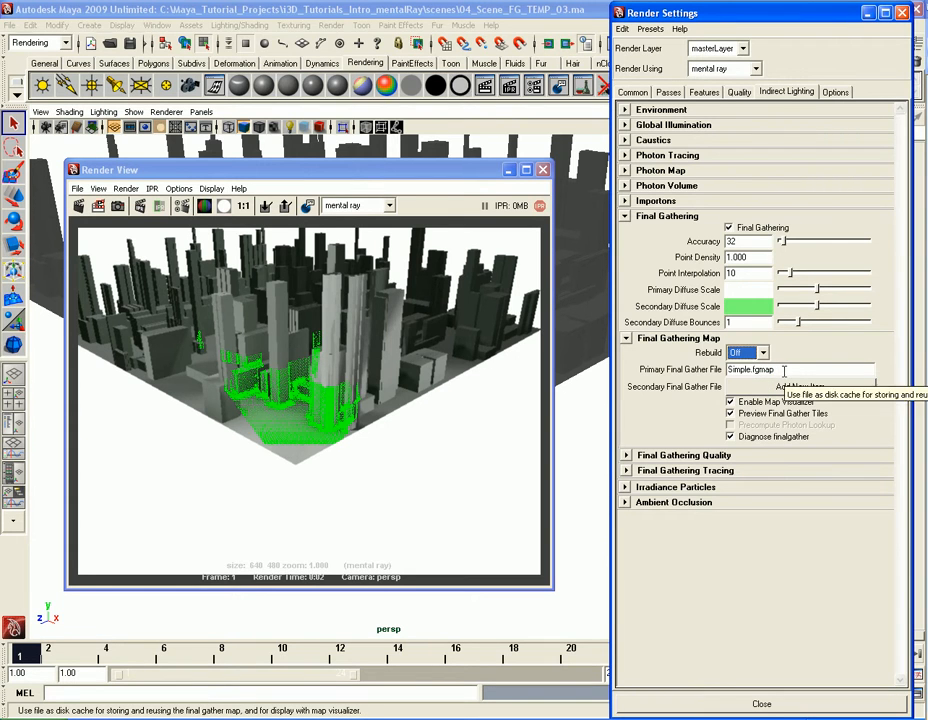
left_click_drag(780, 370, 699, 371)
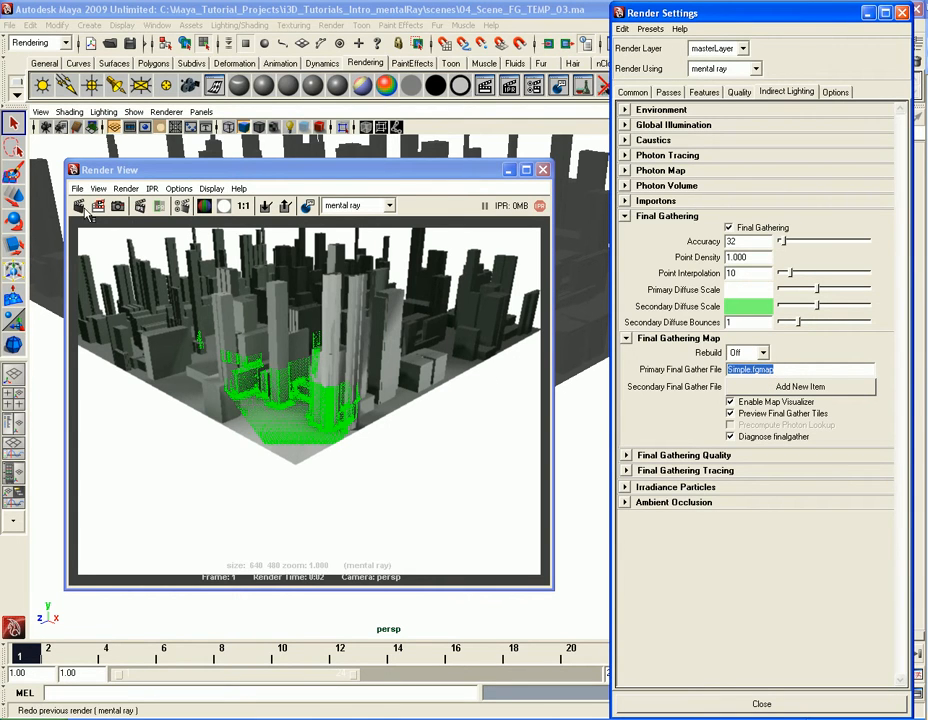
left_click(79, 206)
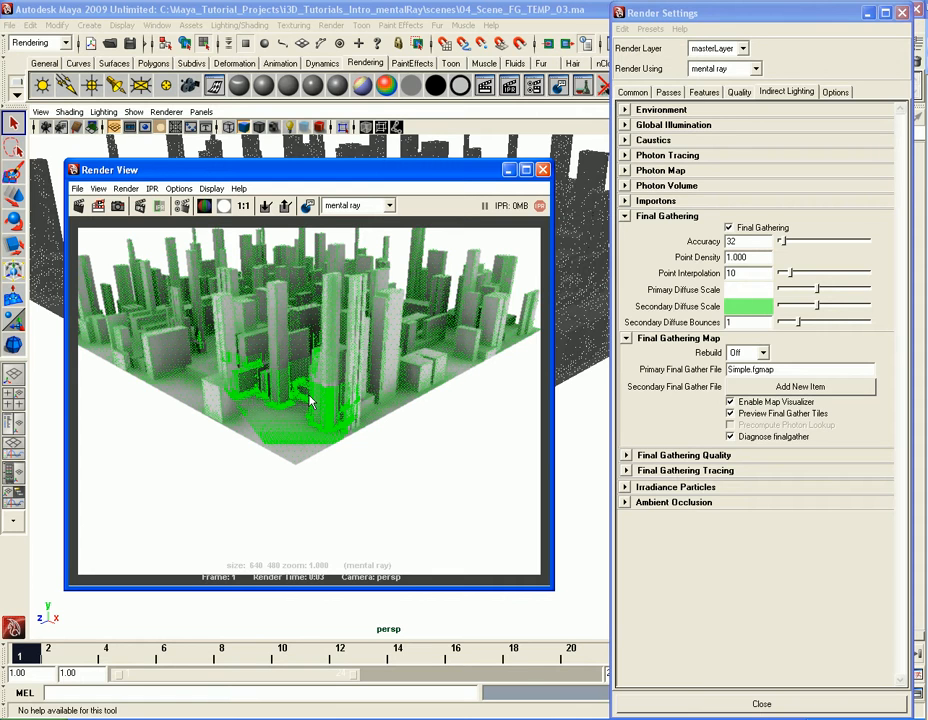
Disable Enable Map Visualizer for the final gather map and clear the existing map points from the perspective view.
left_click(760, 403)
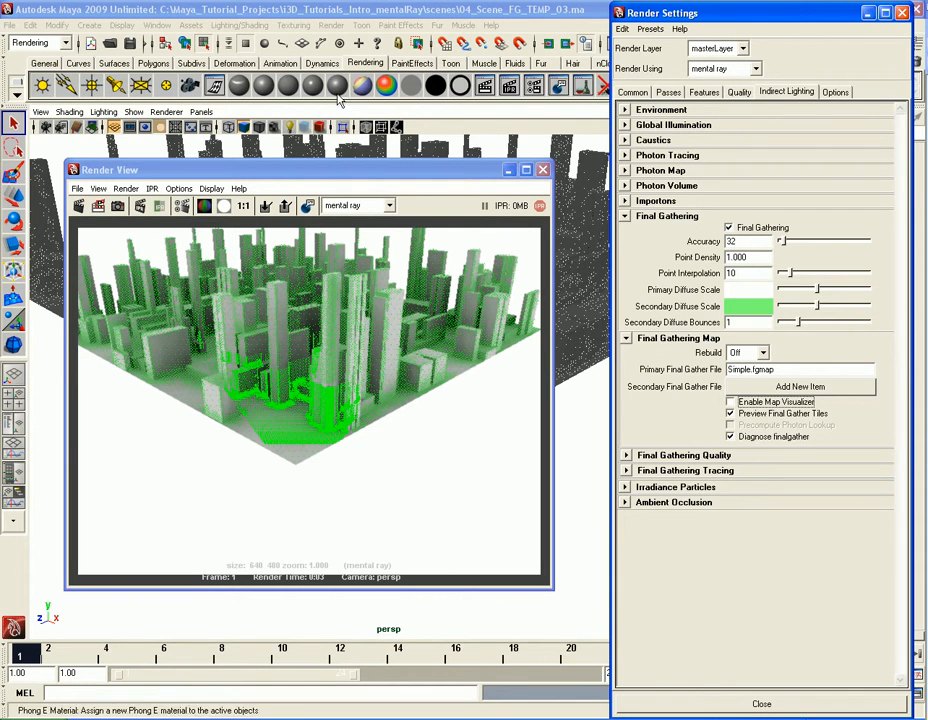
left_click(157, 25)
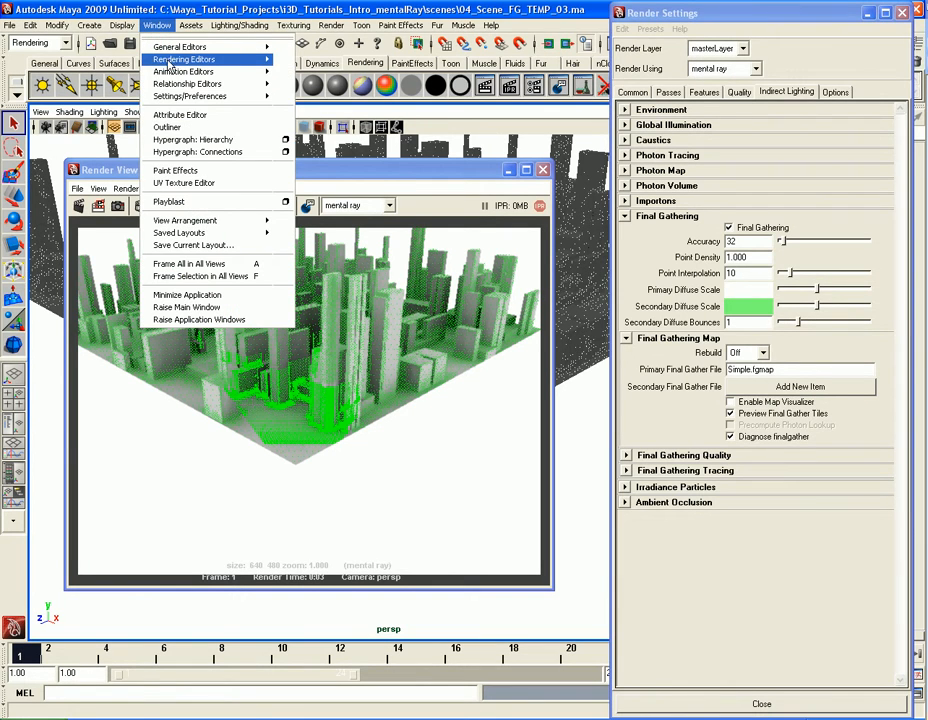
mouse_move(168, 62)
mouse_move(380, 103)
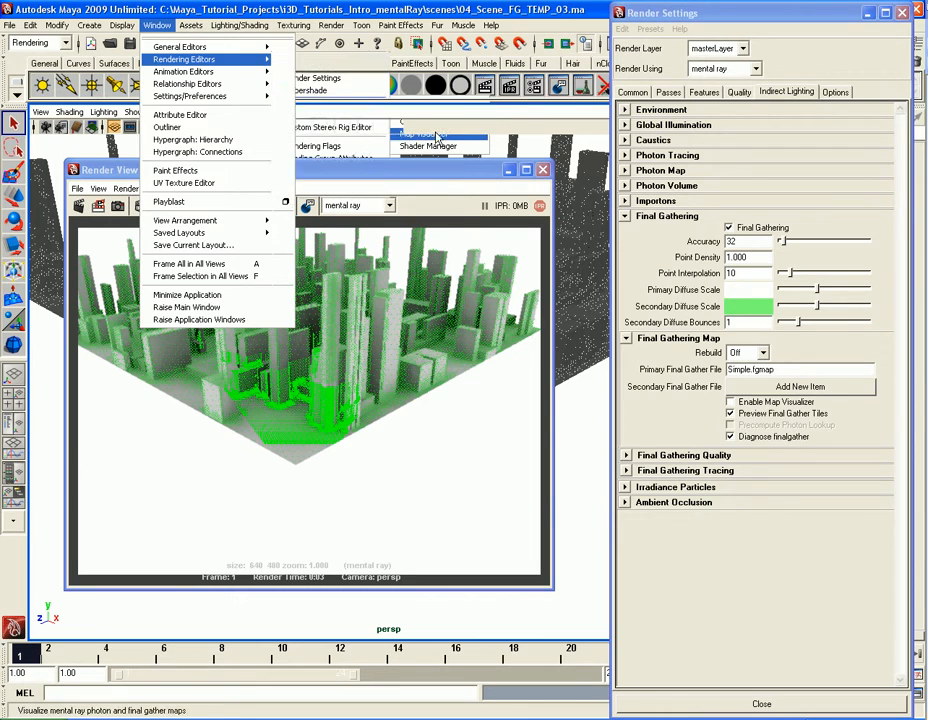
left_click(436, 134)
left_click(468, 502)
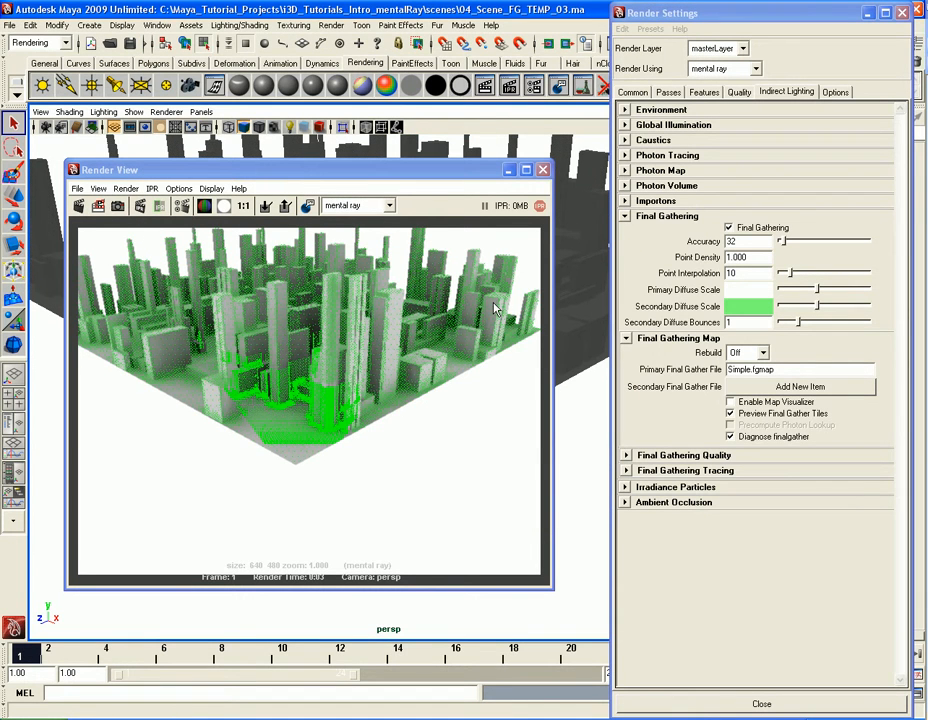
Disable Diagnose finalgather and set the final gather map's Rebuild mode to On.
left_click(543, 170)
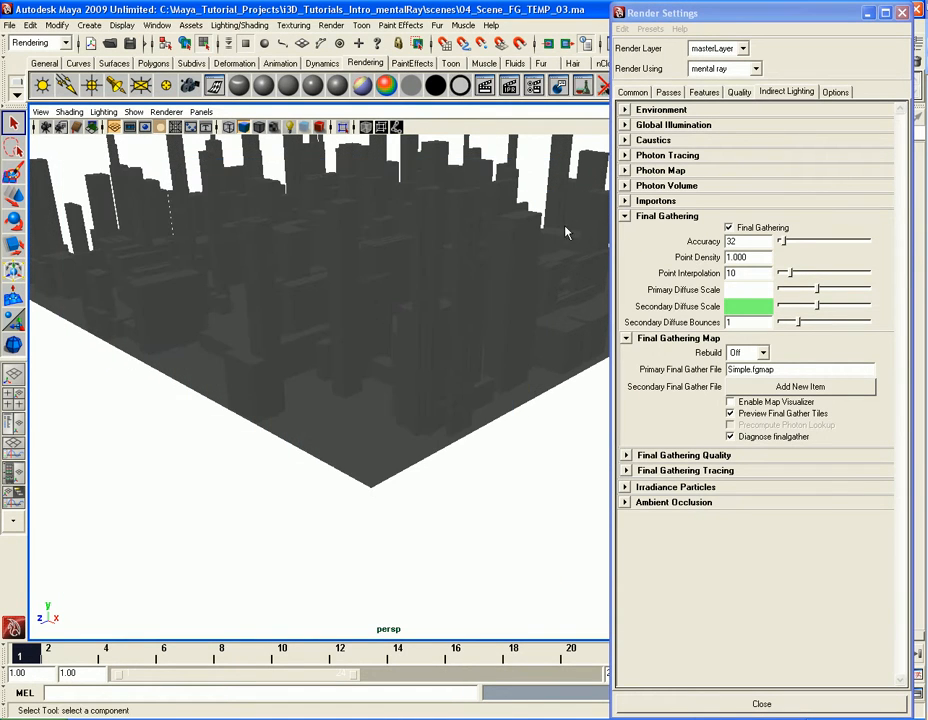
left_click(745, 440)
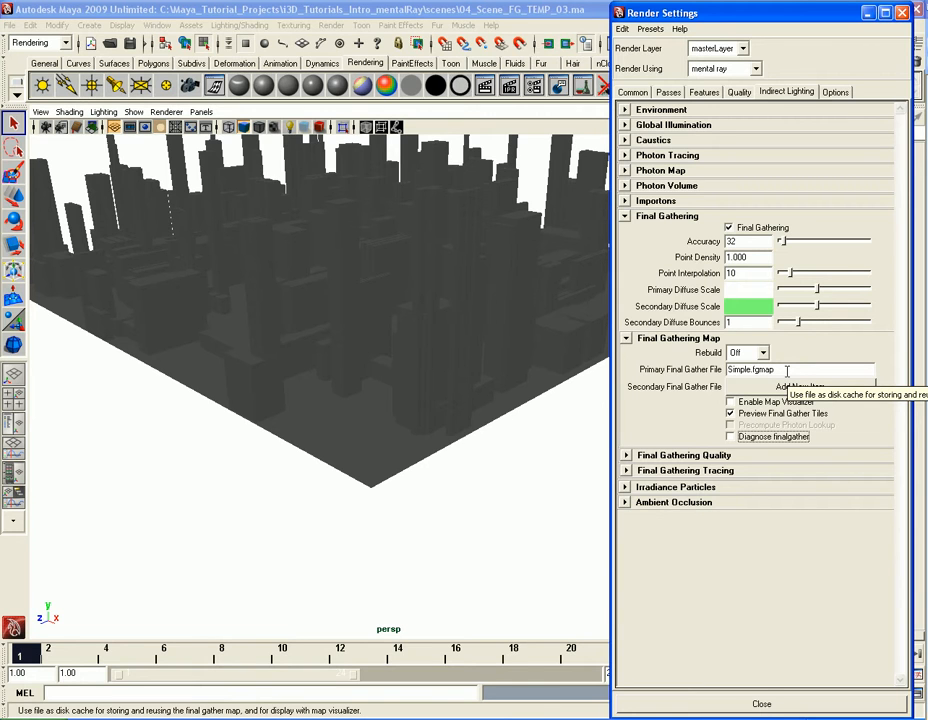
left_click(760, 352)
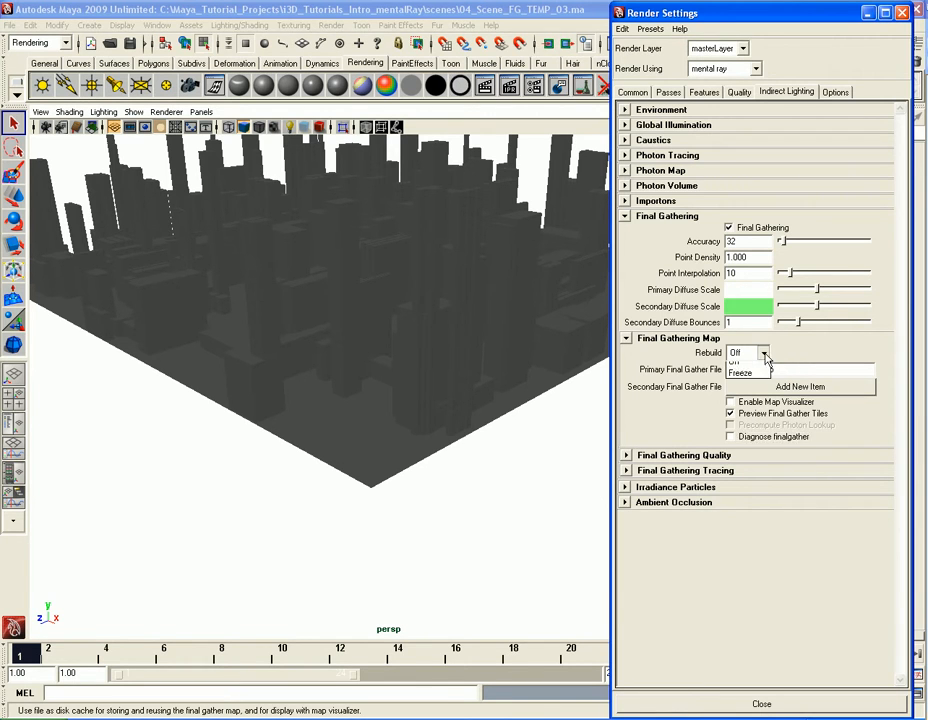
left_click(752, 380)
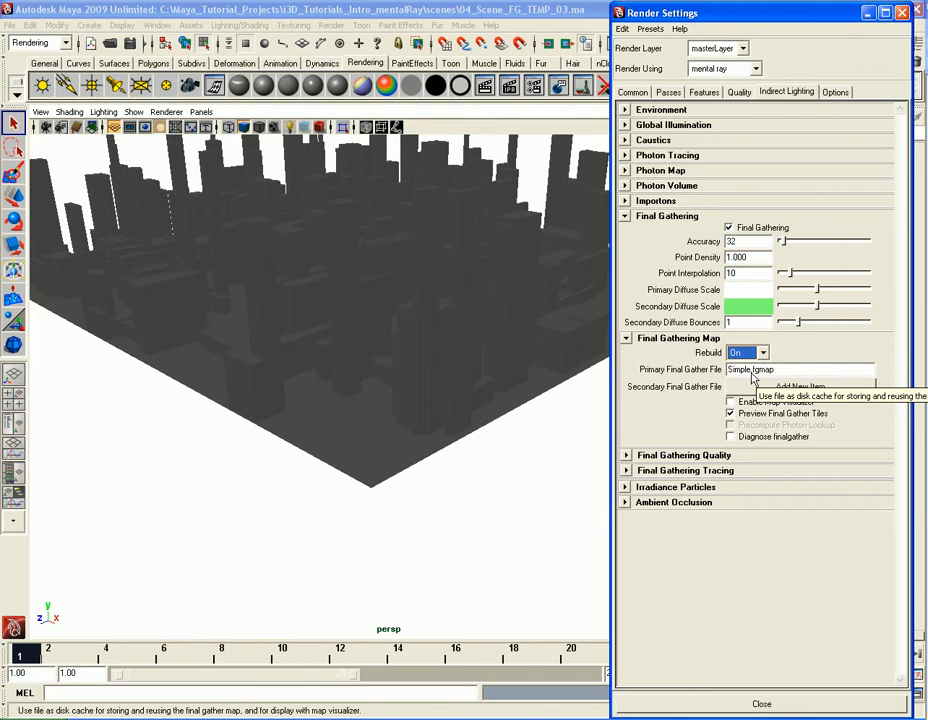
Rename the primary final gather file as number1.fgmap.
double_click(753, 371)
left_click_drag(752, 370, 702, 373)
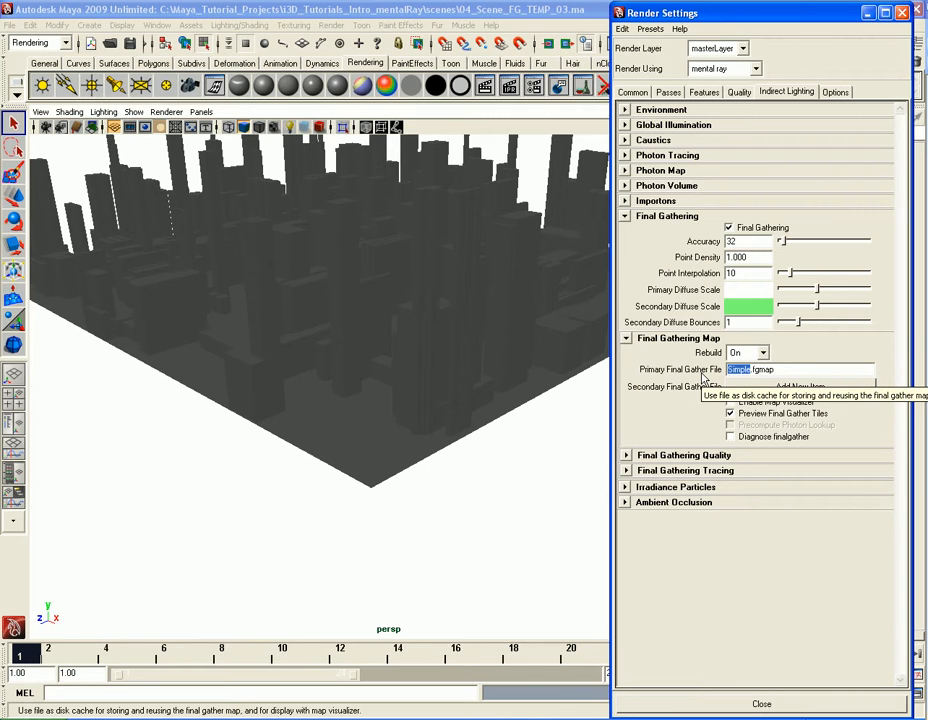
type("number1")
key("Return")
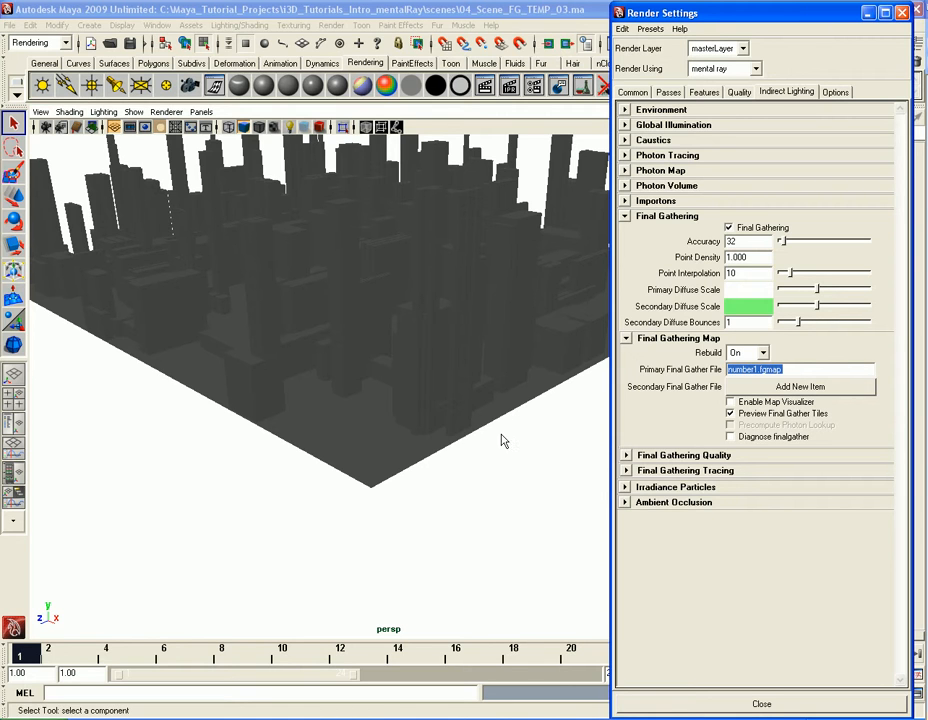
Render an elevated close view along one side of the city to write the number1 final gather map.
right_click_drag(503, 438, 524, 437, "alt")
left_click_drag(524, 437, 497, 433, "alt")
middle_click_drag(479, 384, 526, 448, "alt")
left_click_drag(530, 445, 507, 513, "alt")
middle_click_drag(507, 513, 480, 389, "alt")
left_click_drag(480, 395, 474, 437, "alt")
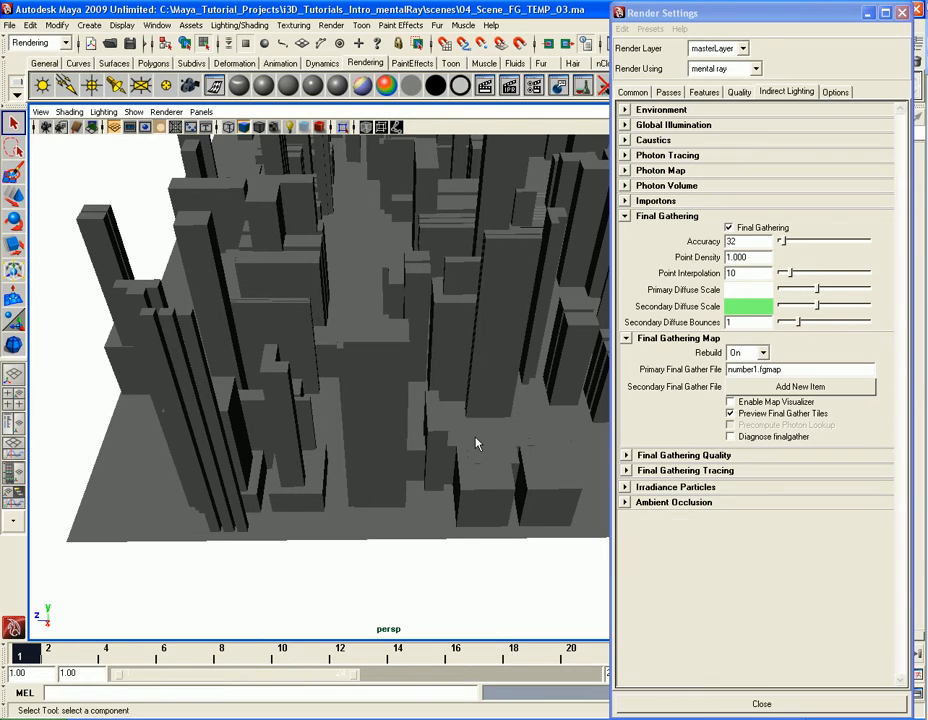
left_click(484, 85)
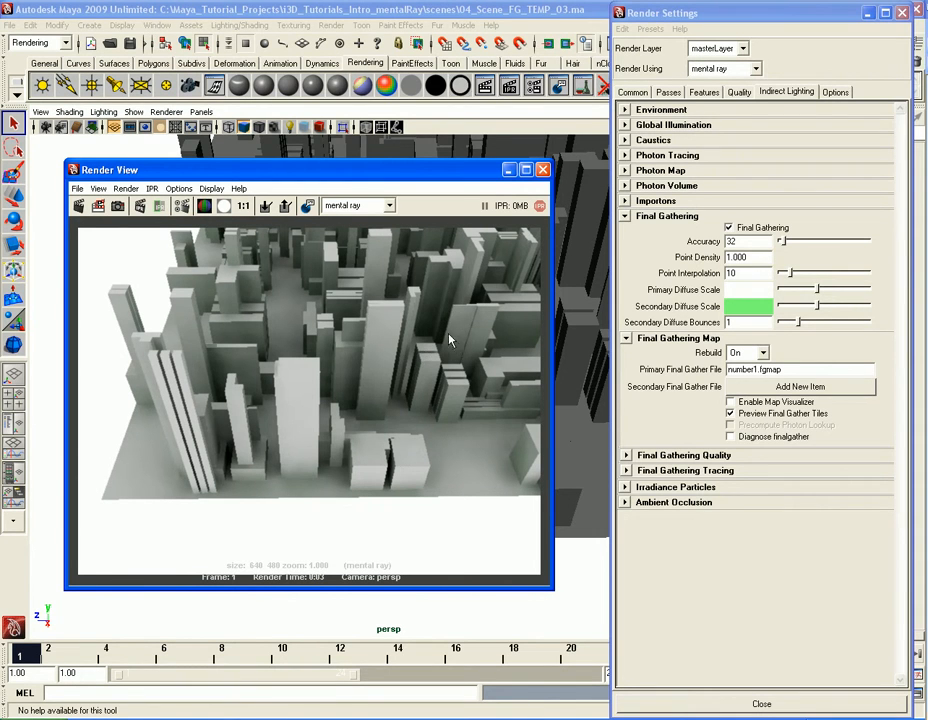
left_click(542, 169)
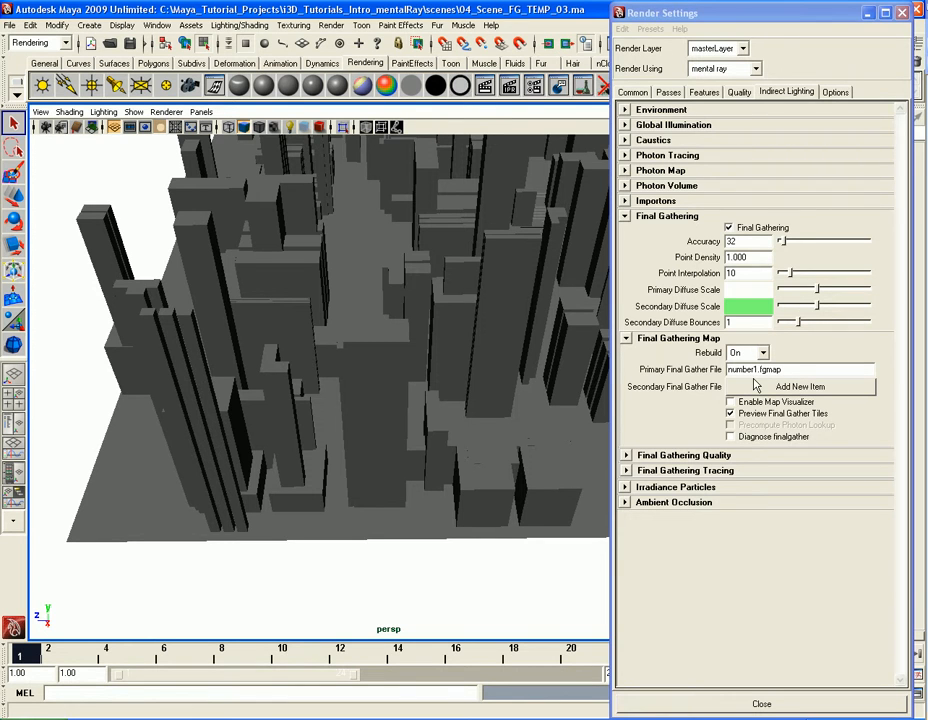
Change the primary final gather file name to number2.fgmap.
left_click(757, 369)
left_click(757, 369)
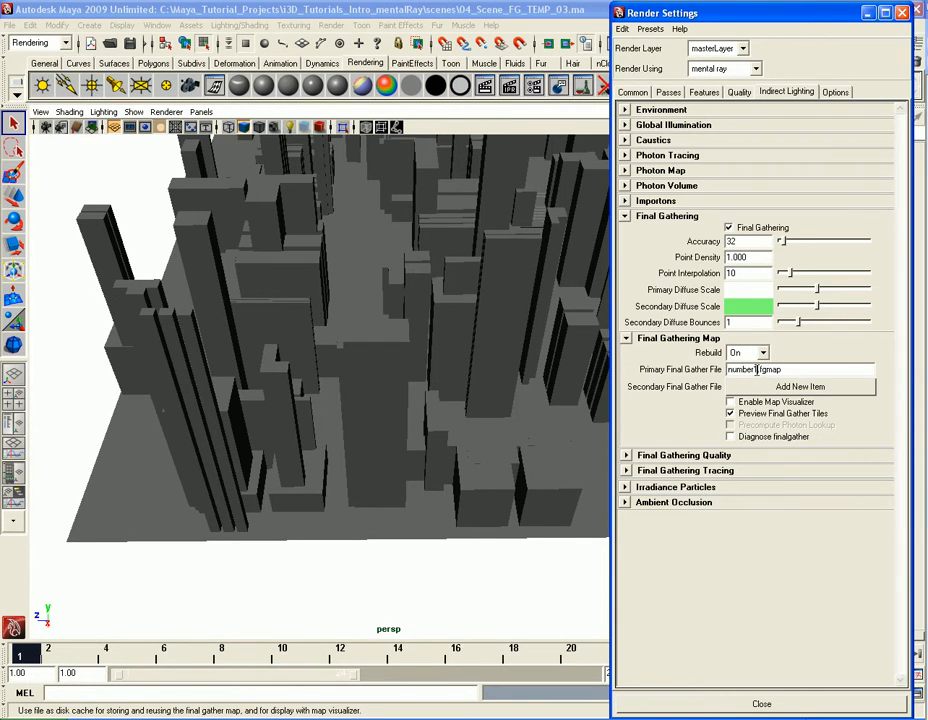
key("BackSpace")
type("2")
key("Return")
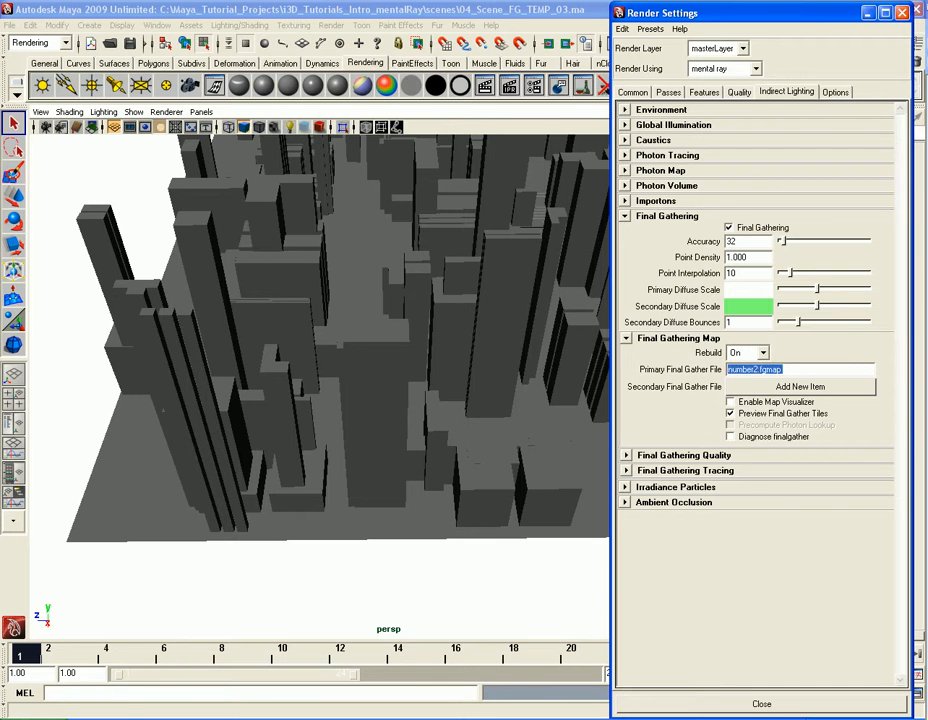
Orbit to a different corner of the city and render it to write the number2 final gather map.
left_click_drag(497, 481, 420, 449, "alt")
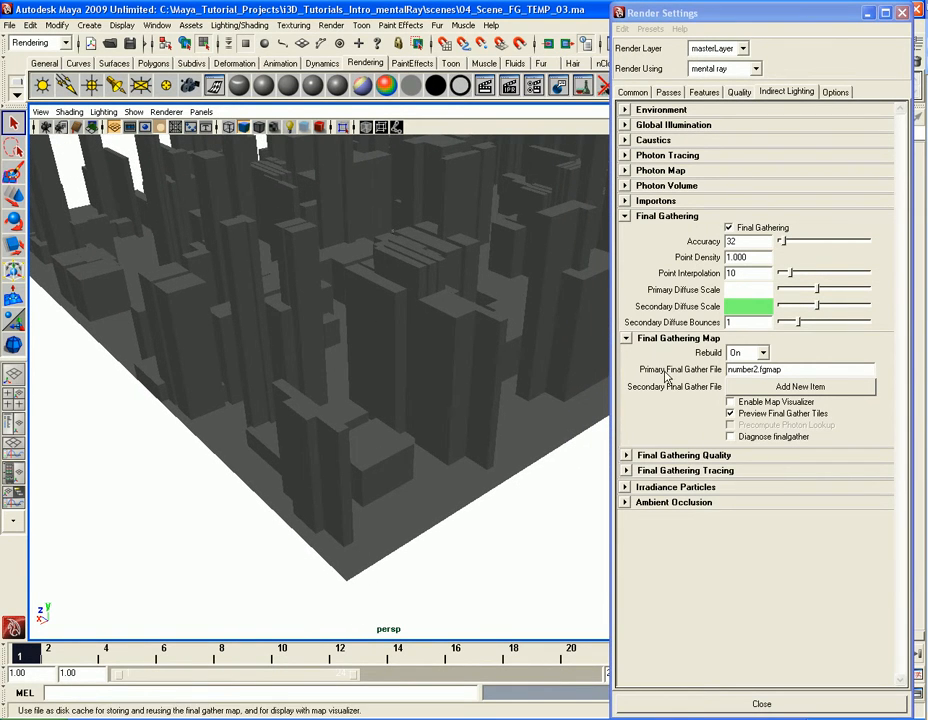
left_click(445, 43)
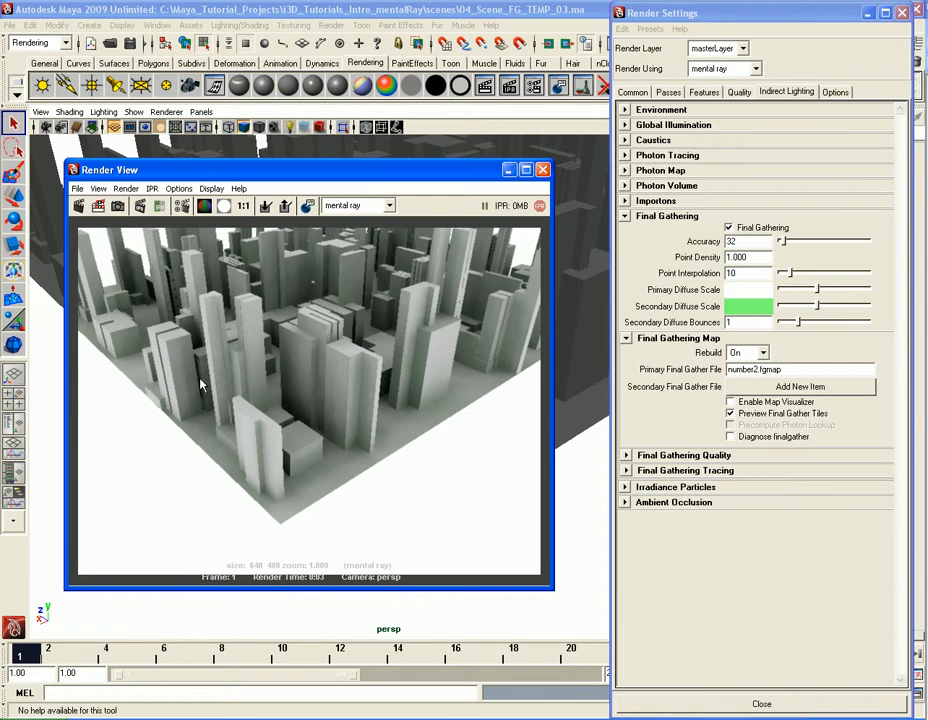
left_click(543, 169)
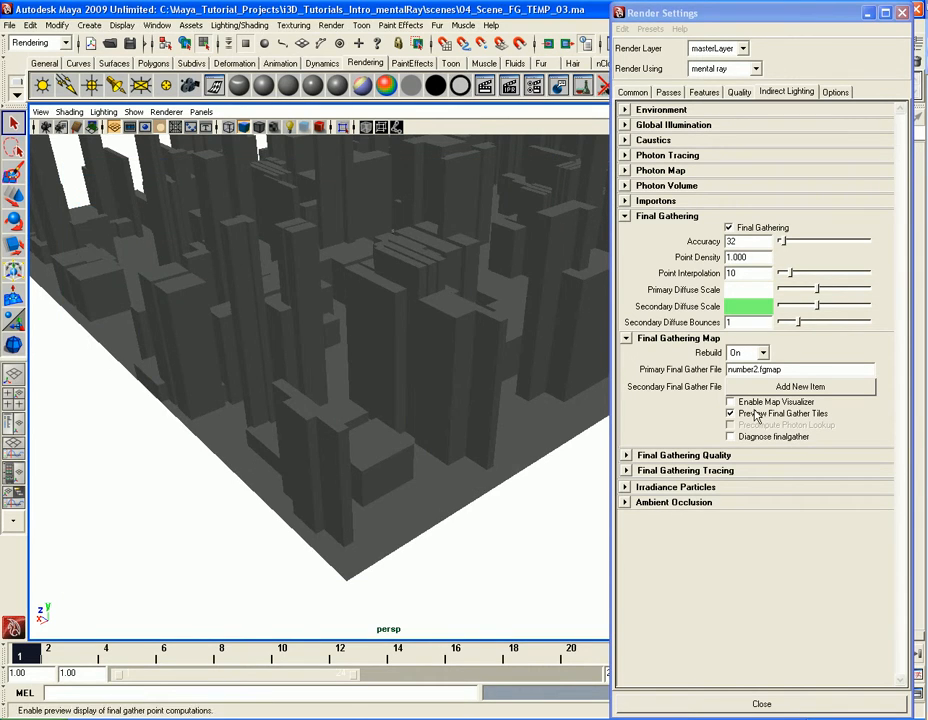
Set the primary final gather file back to number1.fgmap and the Rebuild mode to Freeze.
double_click(765, 370)
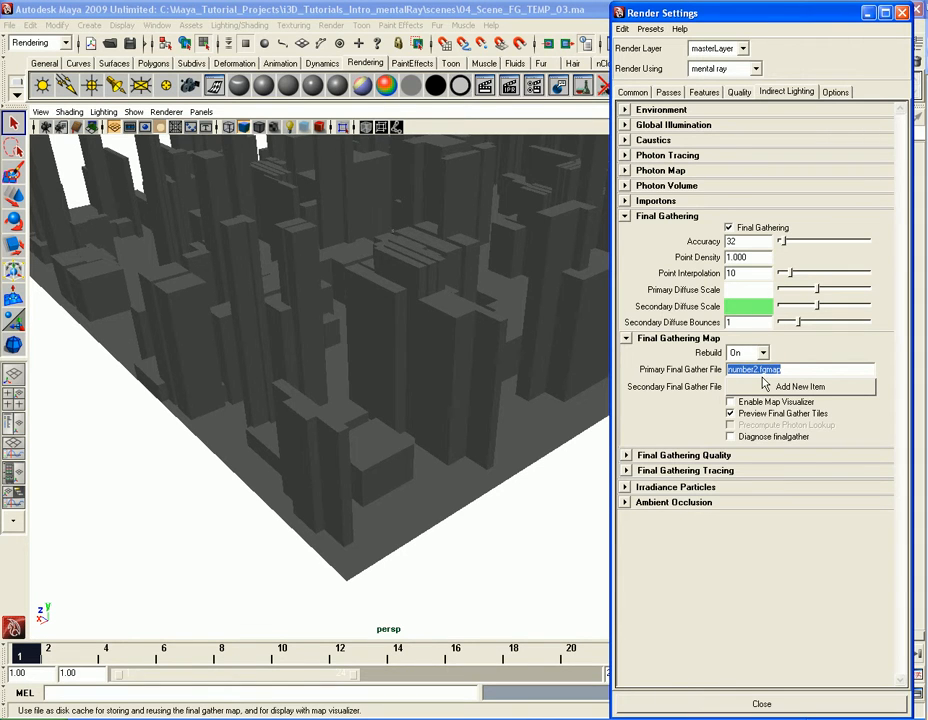
left_click(781, 370)
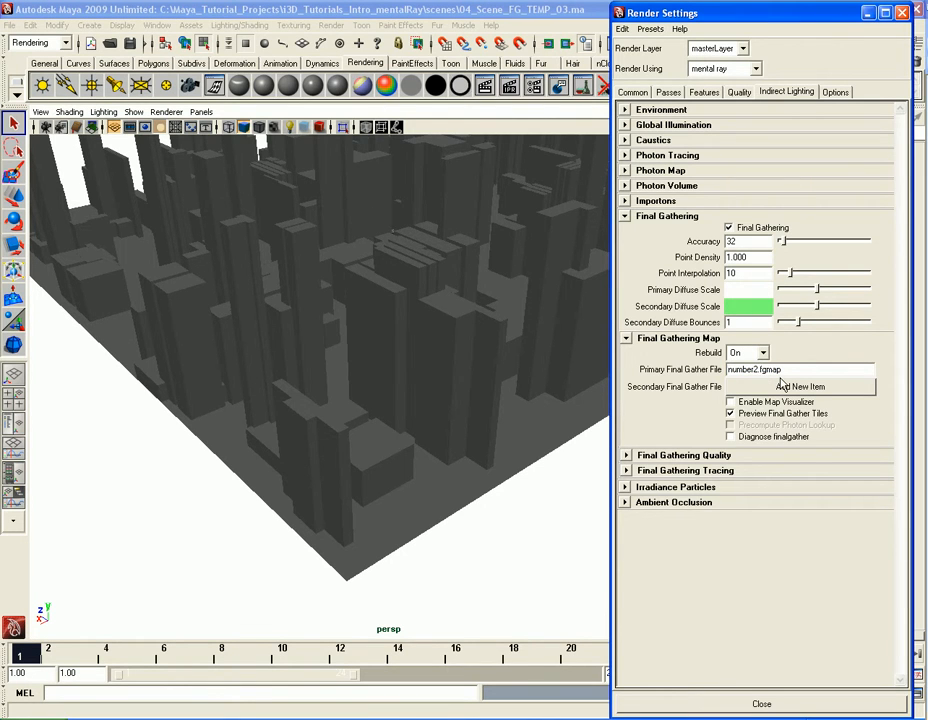
key("BackSpace")
type("1")
key("Return")
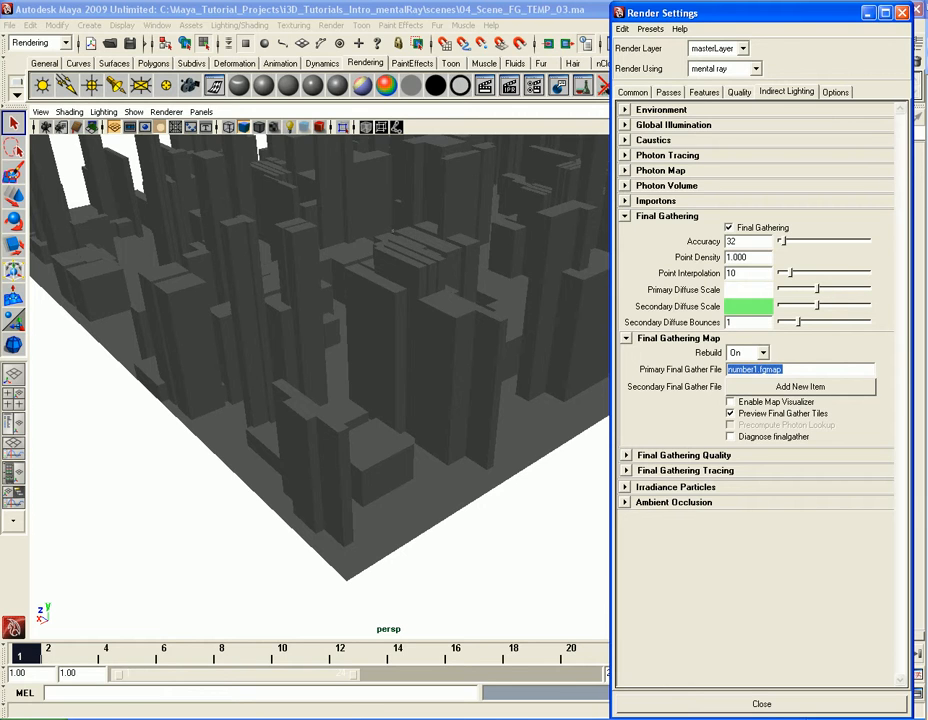
left_click(760, 353)
left_click(753, 393)
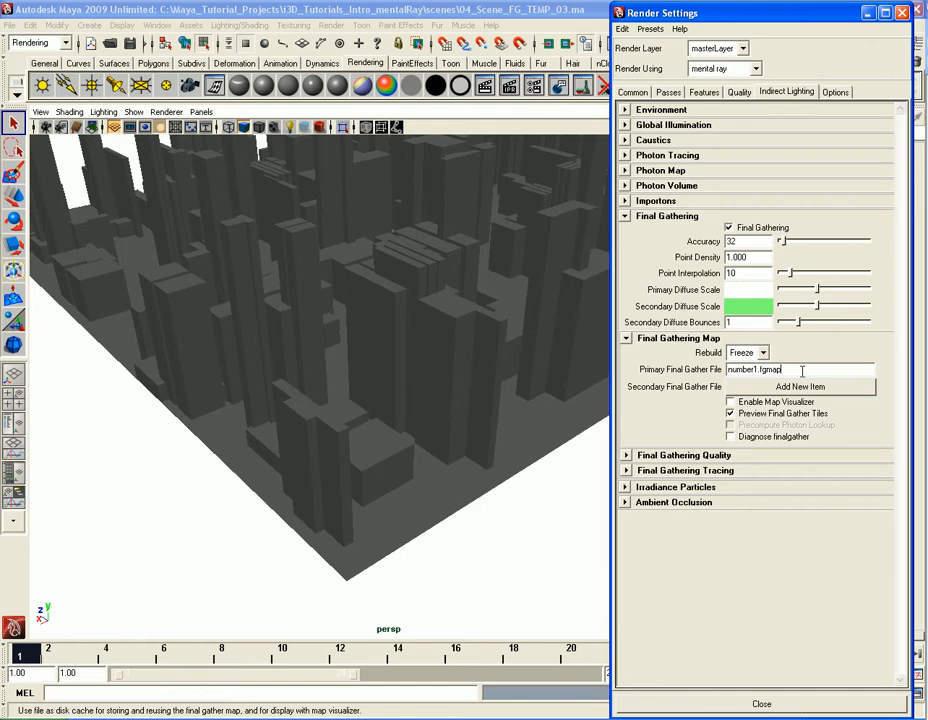
Render the current corner with the frozen number1 map, and render the side of the city that map was built from.
left_click(434, 459)
left_click(484, 85)
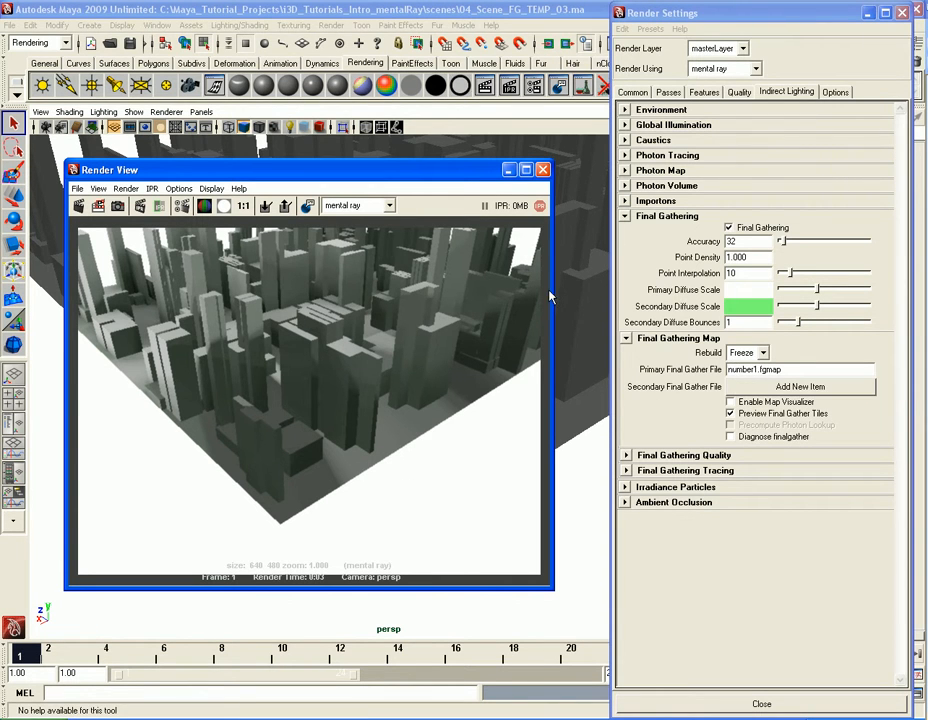
left_click(543, 169)
mouse_move(330, 400)
left_mouse_down("alt")
mouse_move(236, 400)
mouse_move(317, 408)
left_mouse_up("alt")
left_click(484, 85)
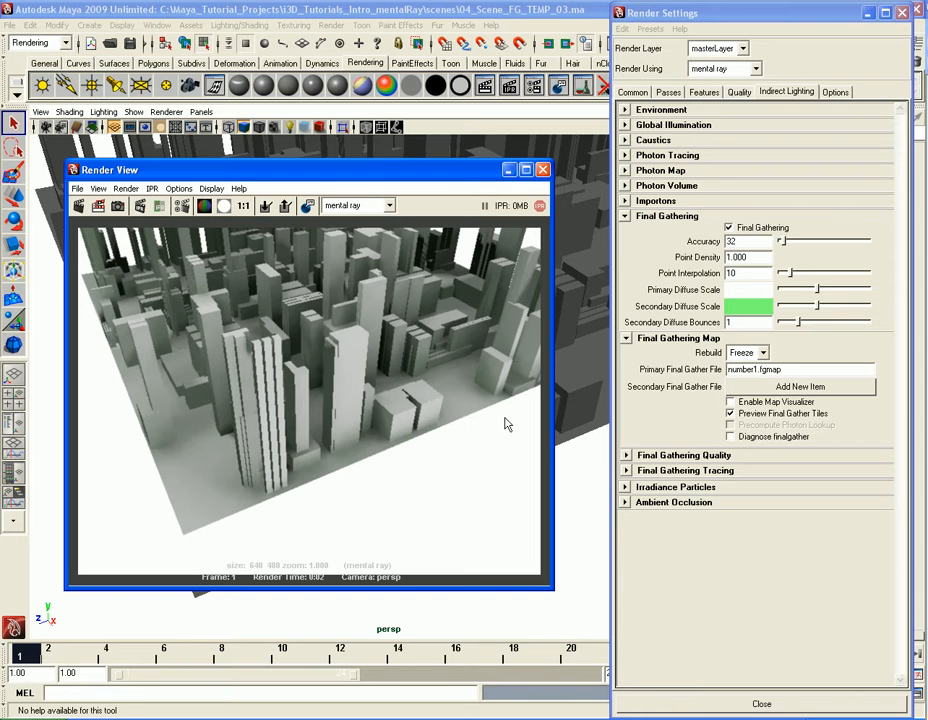
Return to the number2 corner of the city and set the primary final gather file to number2.fgmap.
left_click_drag(495, 435, 372, 384, "alt")
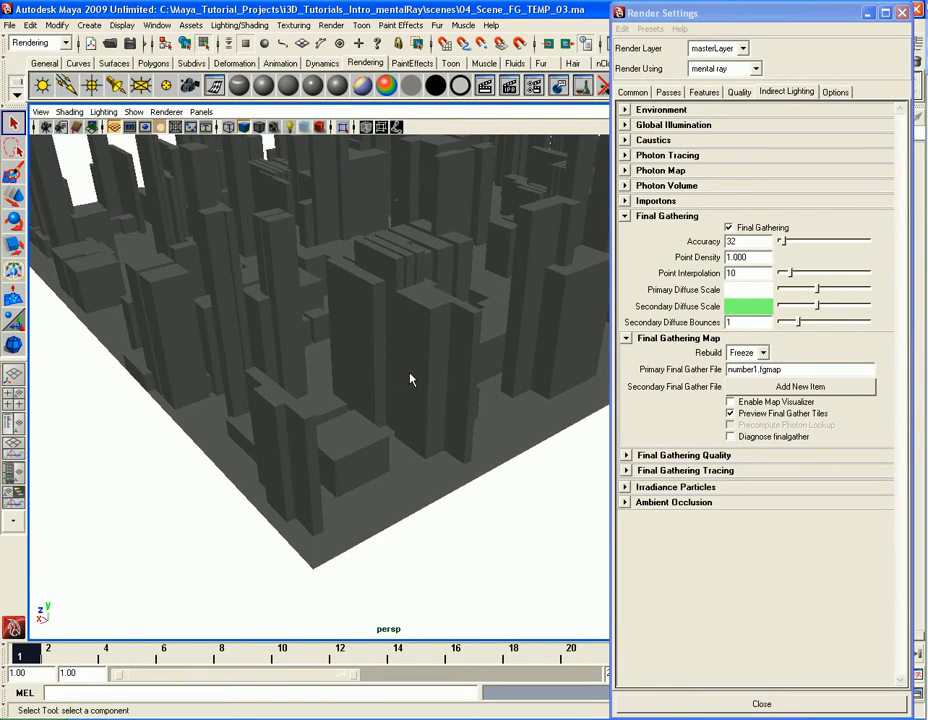
left_click(757, 369)
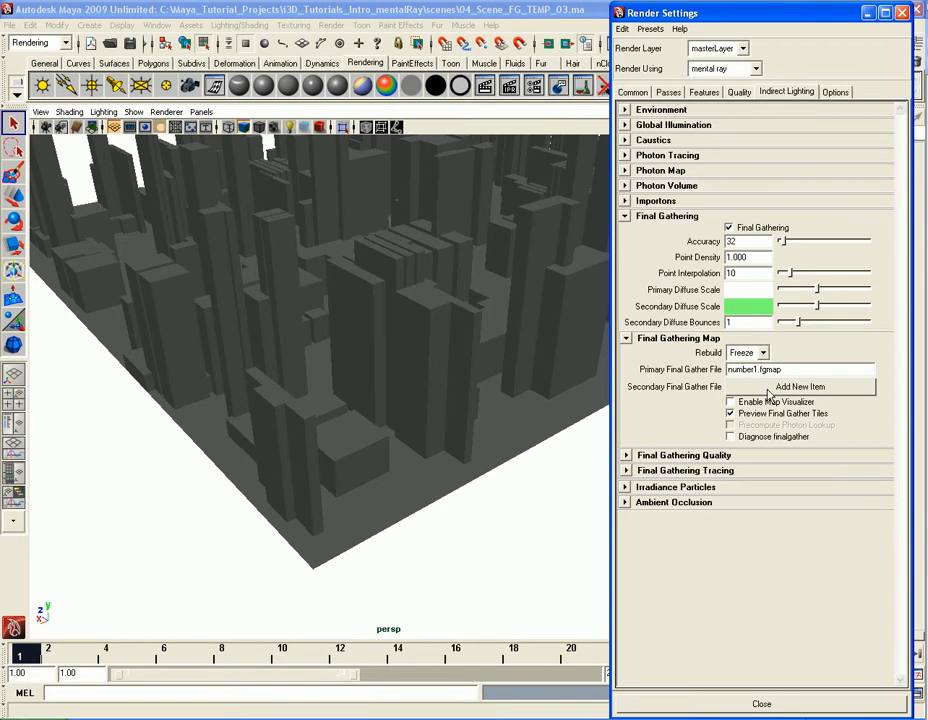
key("BackSpace")
type("2")
key("Return")
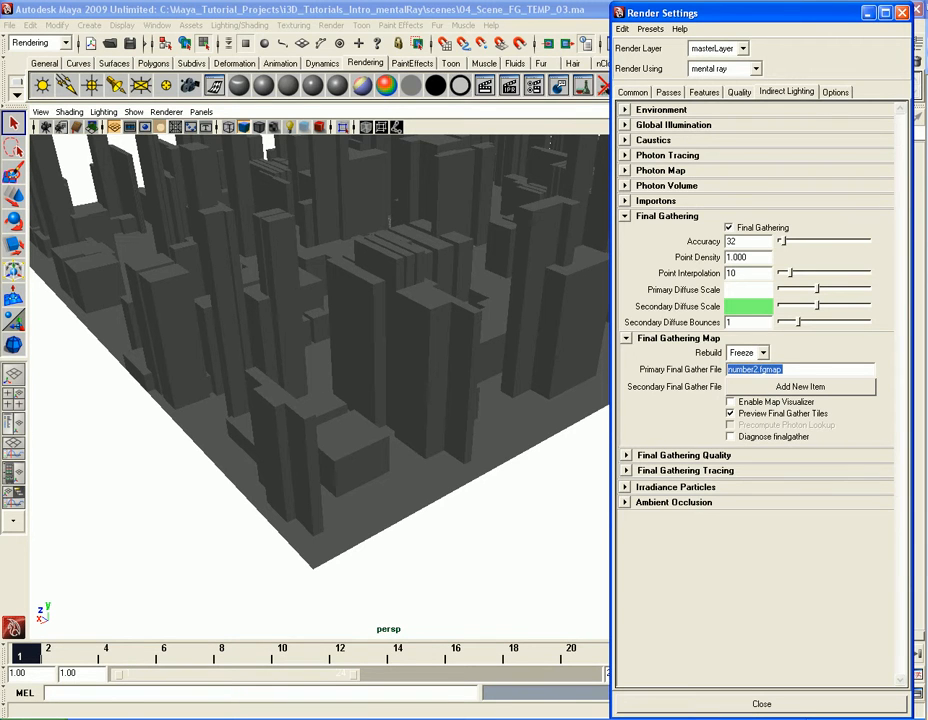
Render the current corner with the frozen number2 map, and render the city from the adjacent corner for comparison.
left_click(485, 87)
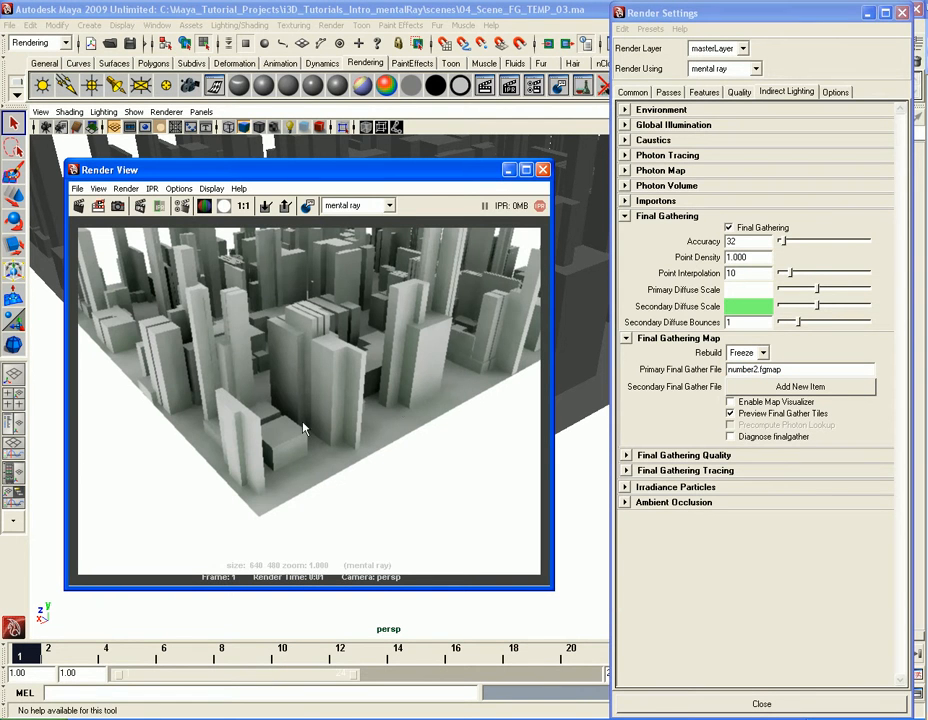
left_click(544, 170)
left_click_drag(209, 385, 400, 330, "alt")
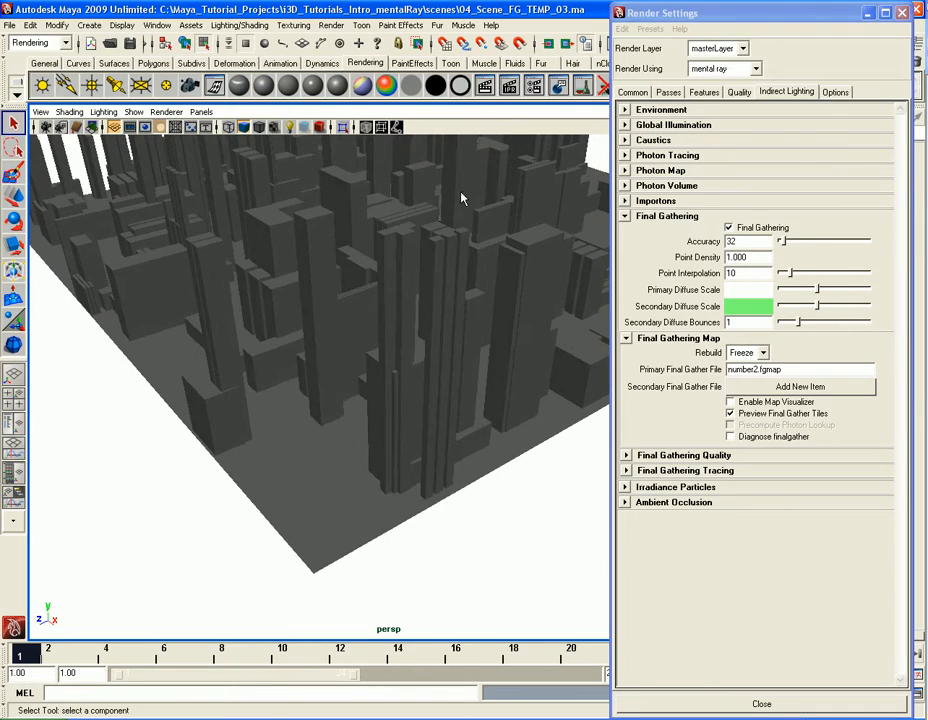
left_click(485, 87)
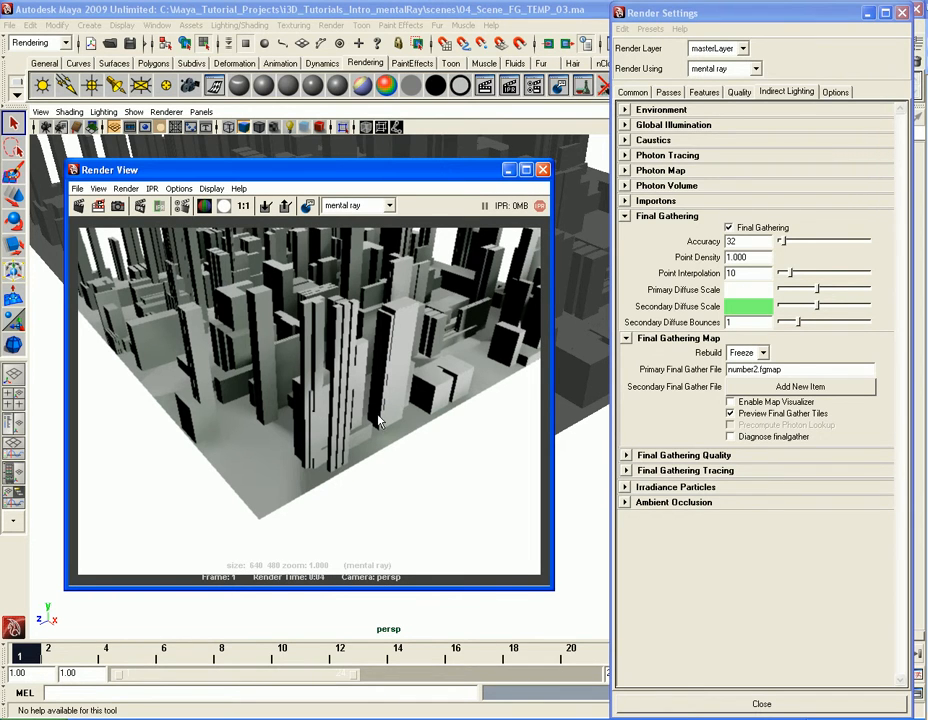
Set number1.fgmap as the primary final gather file, keeping the Rebuild mode at Freeze.
left_click(756, 370)
left_click(757, 370)
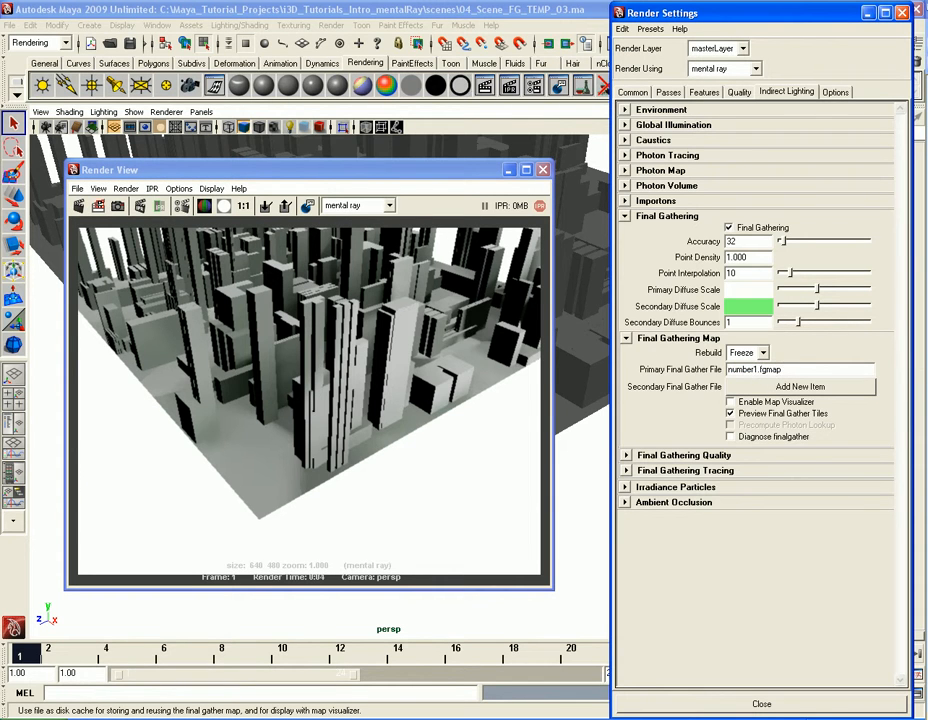
type(".")
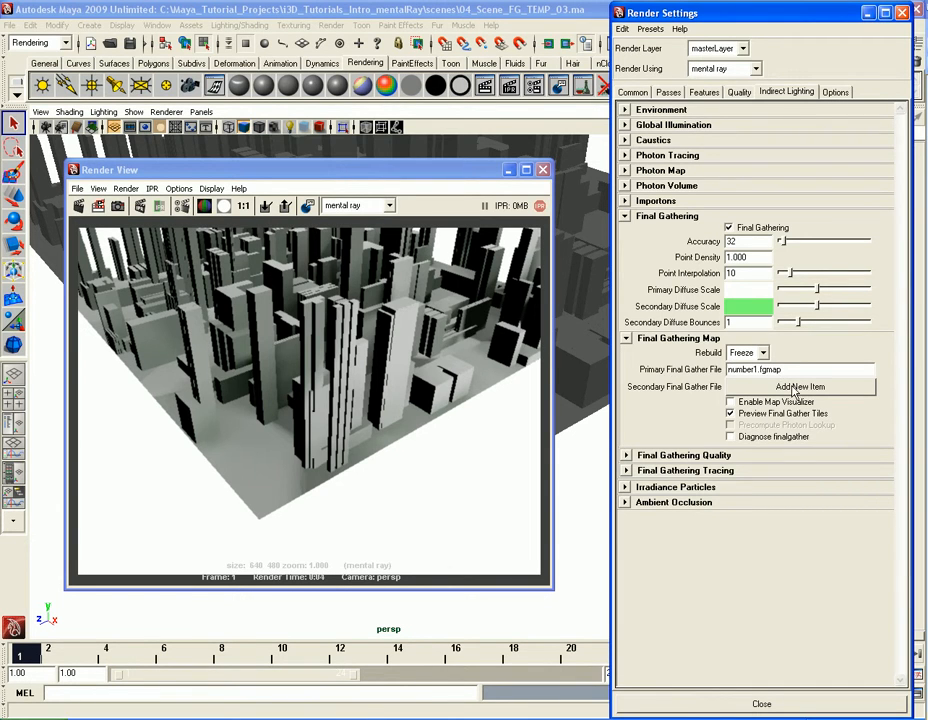
Add a secondary final gather file entry and copy the file name number2.fgmap from the finalgMap folder in Windows Explorer.
left_click(795, 388)
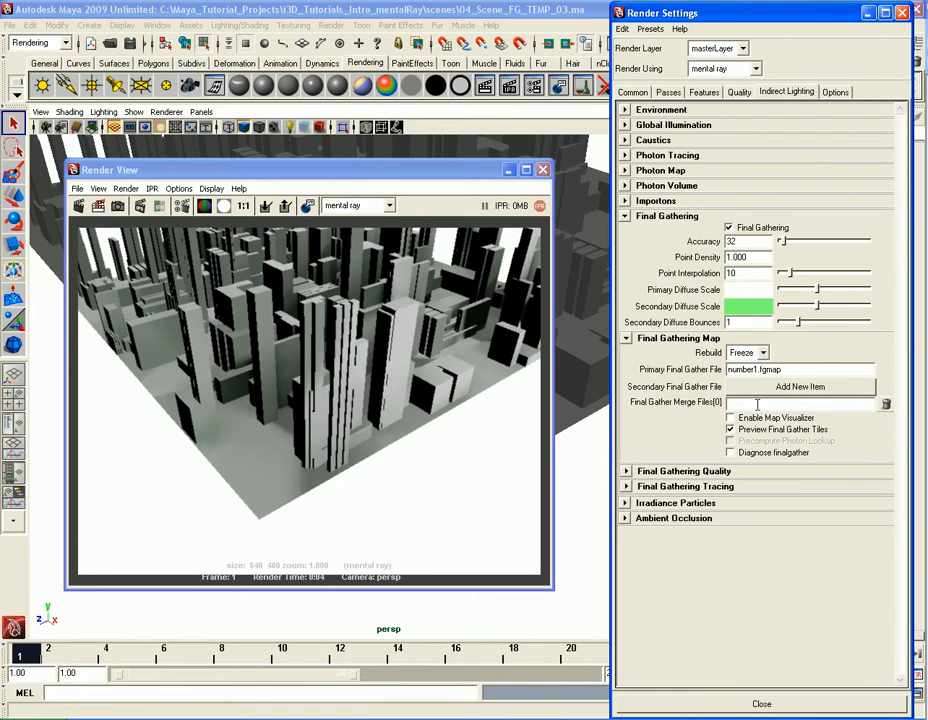
left_click(680, 718)
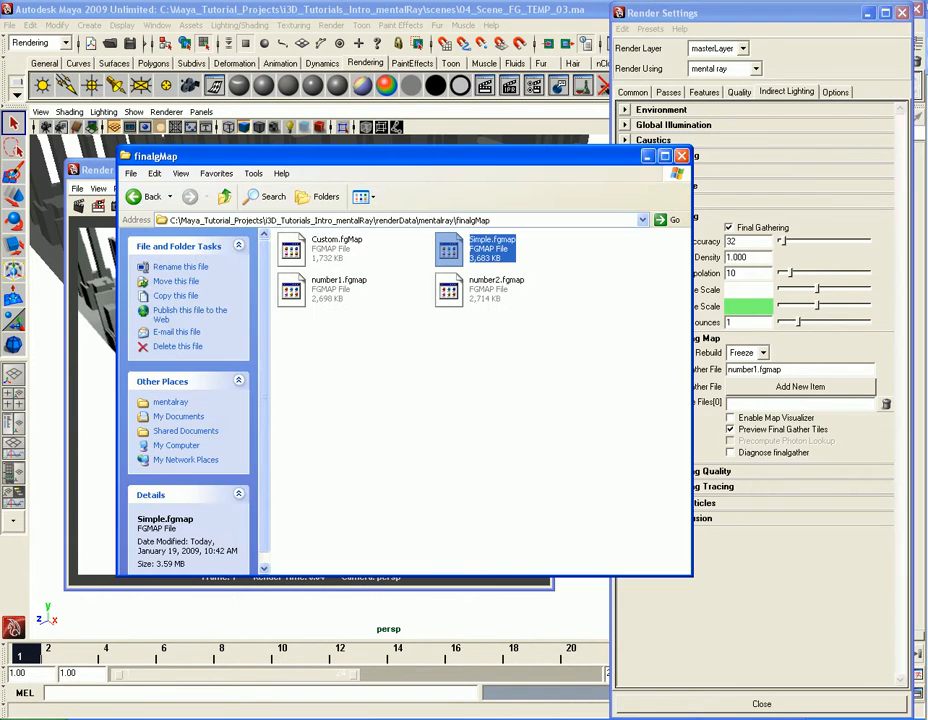
left_click(491, 293)
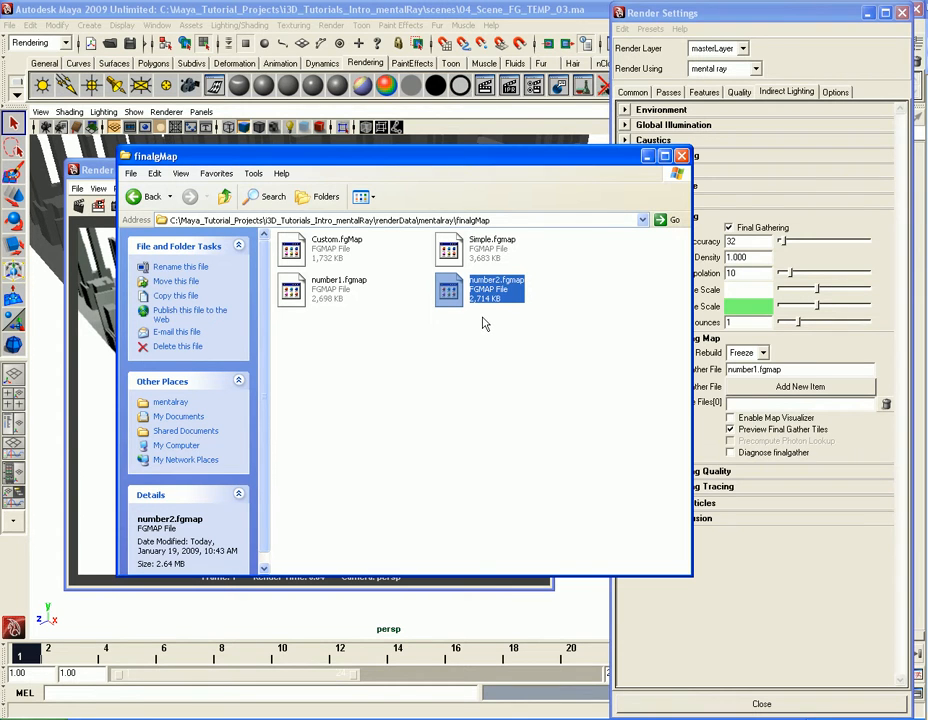
key("F2")
key("ctrl+c")
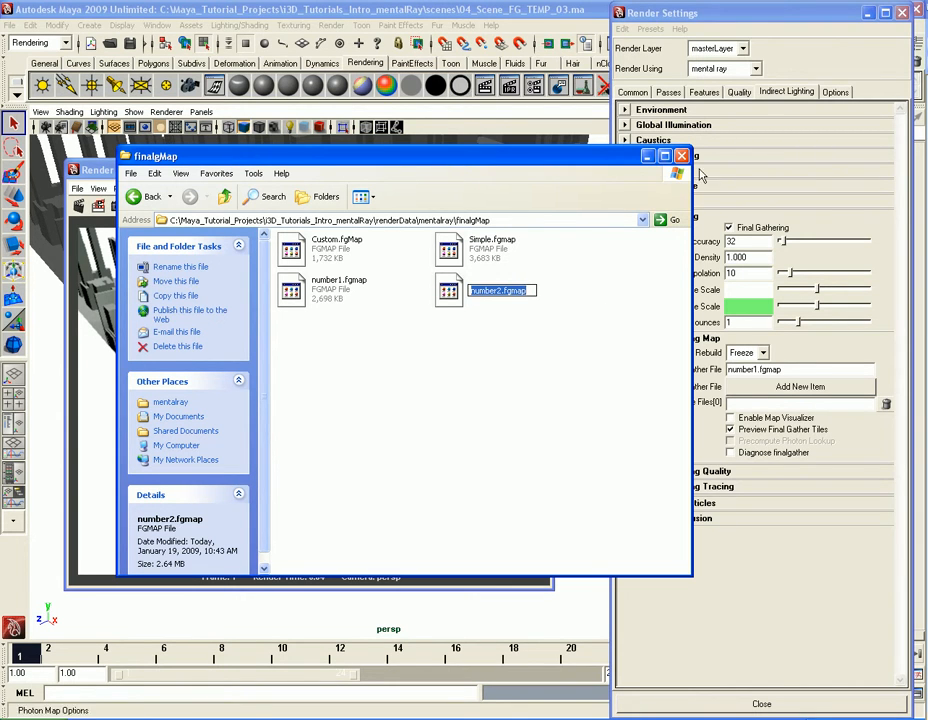
Enter number2.fgmap as the final gather merge file in Maya and render the same city view with both maps.
left_click(765, 402)
key("ctrl+v")
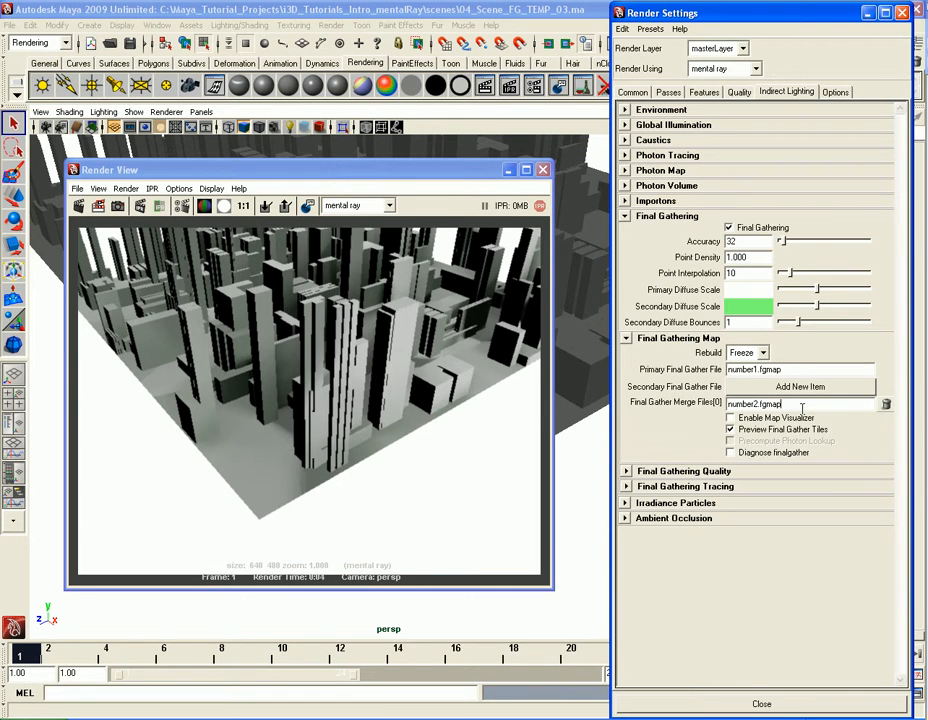
key("Return")
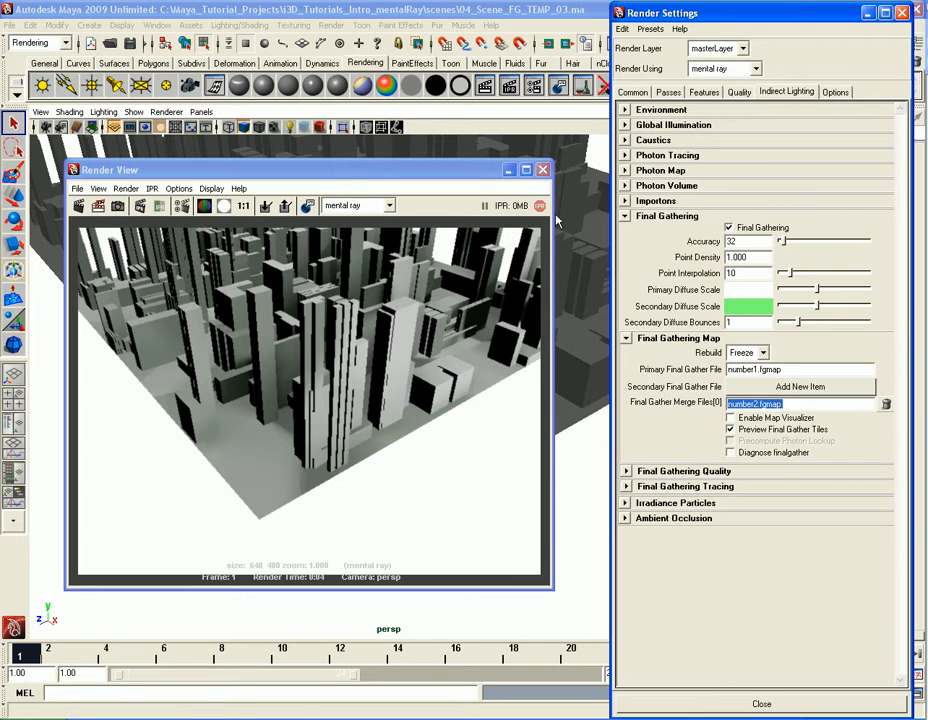
left_click(544, 172)
left_click(484, 85)
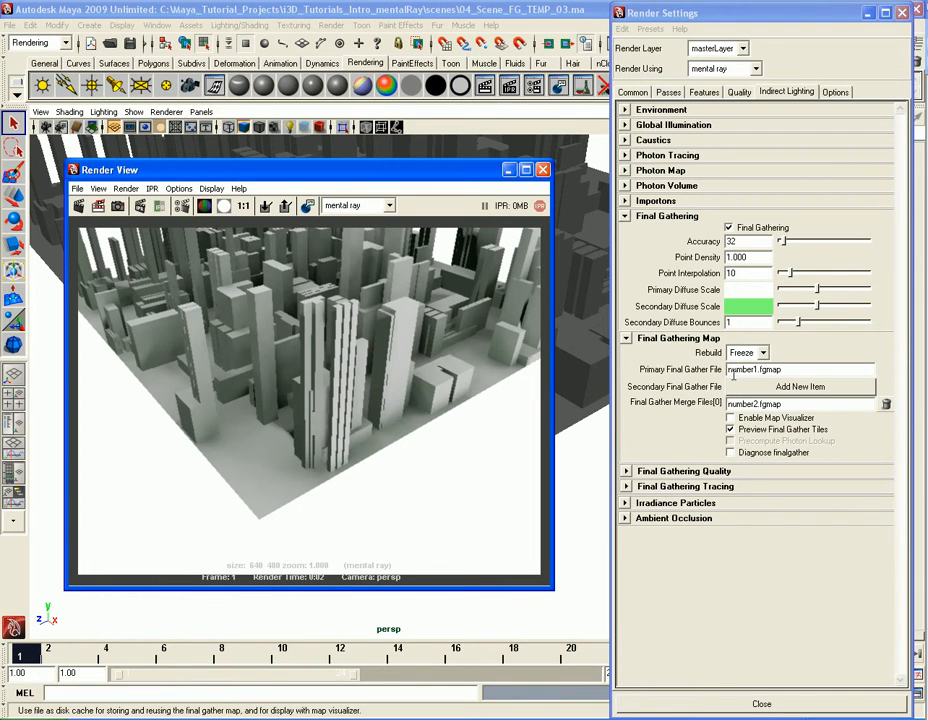
Render the city from the adjacent corner using the frozen number1.fgmap merged with number2.fgmap.
left_click(737, 372)
left_click(543, 170)
left_click_drag(515, 367, 361, 368, "alt")
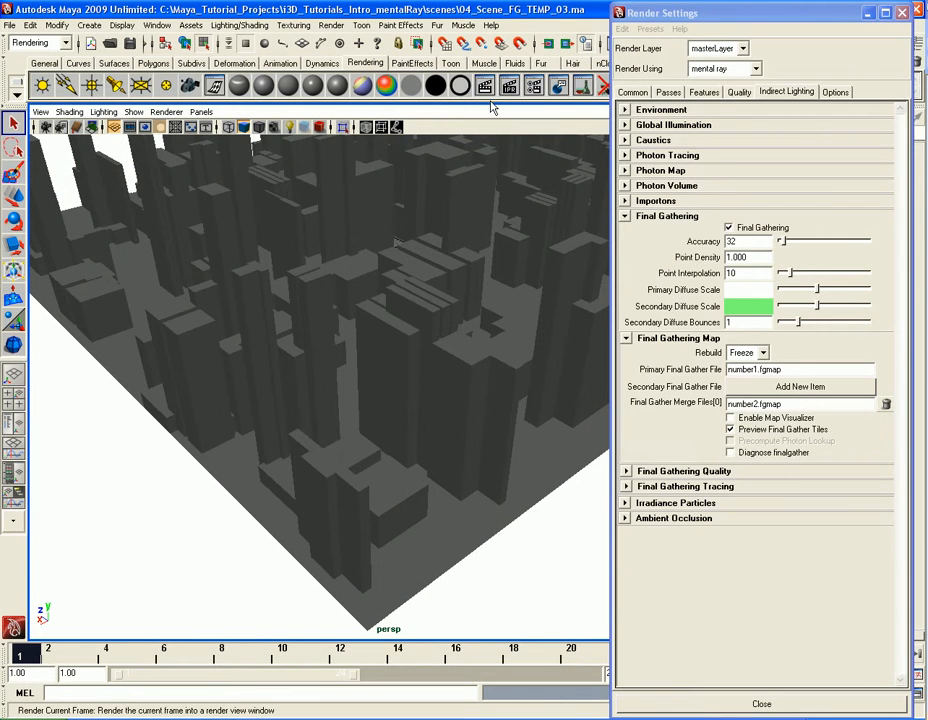
left_click(486, 87)
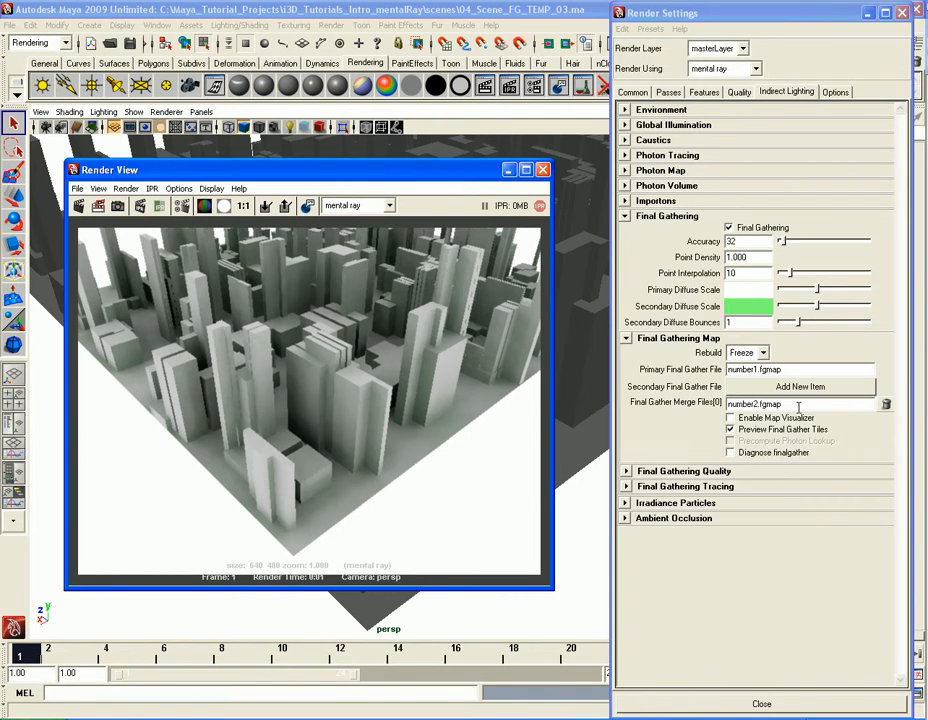
left_click(798, 405)
left_click(743, 370)
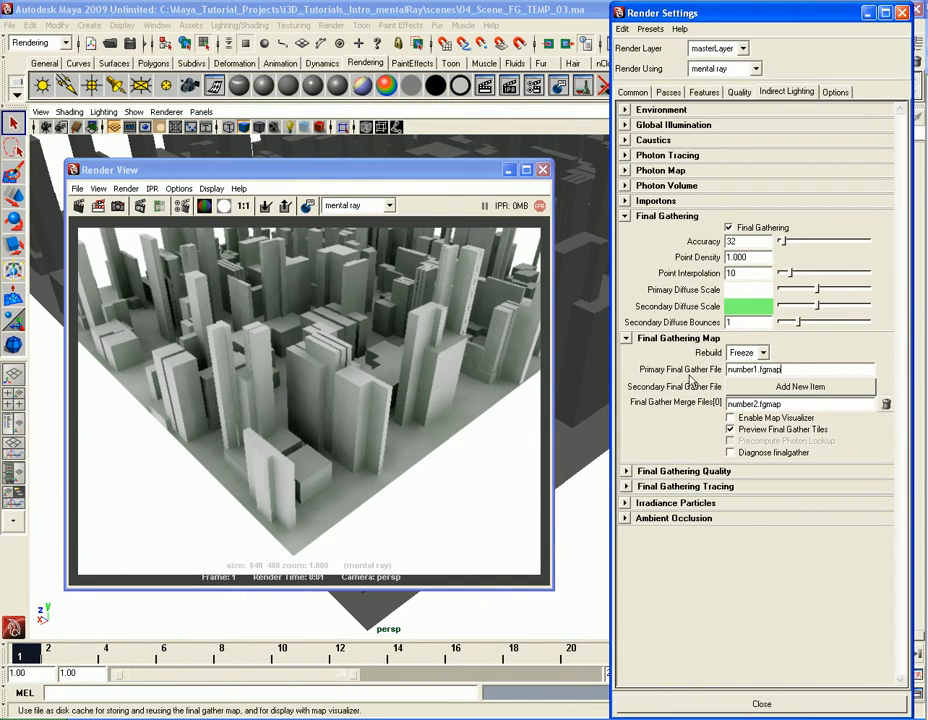
left_click_drag(728, 370, 716, 418)
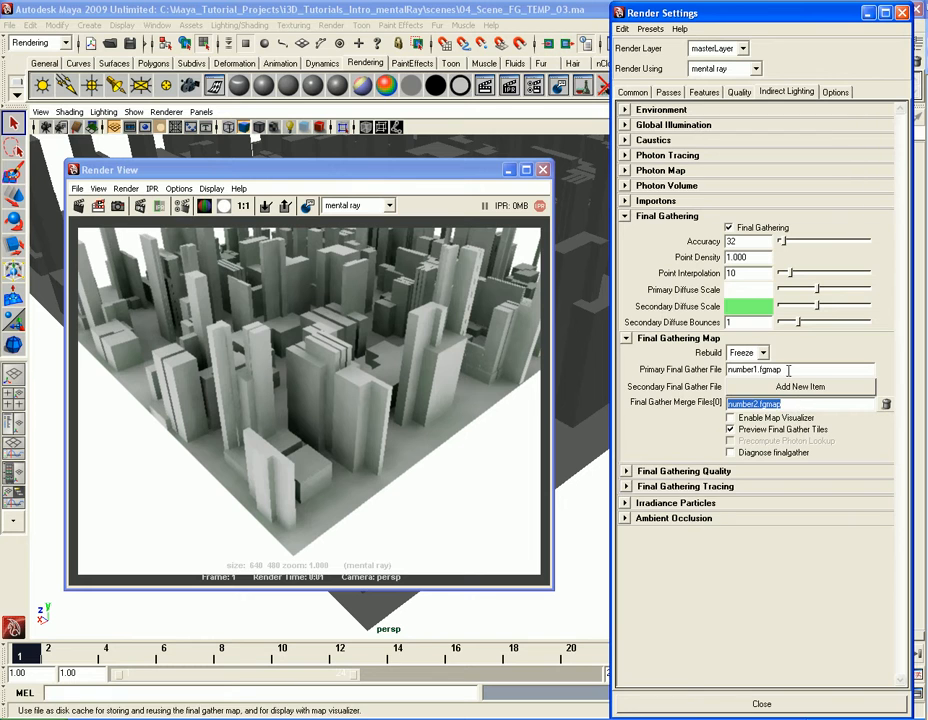
left_click_drag(789, 371, 716, 370)
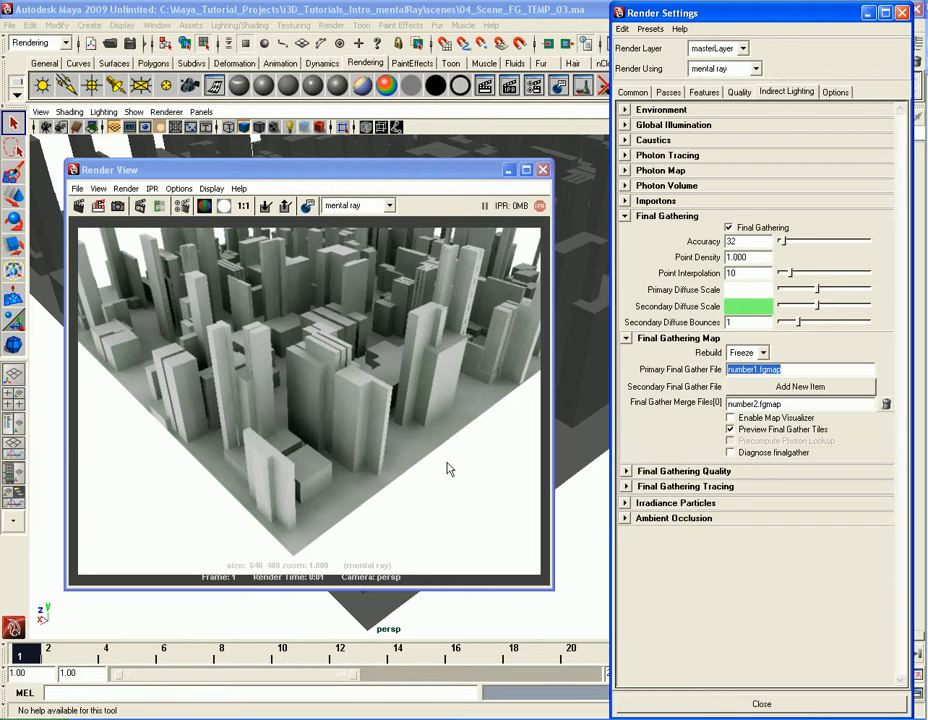
Remove the number2.fgmap merge file entry and render the same city view with only number1.fgmap.
double_click(798, 404)
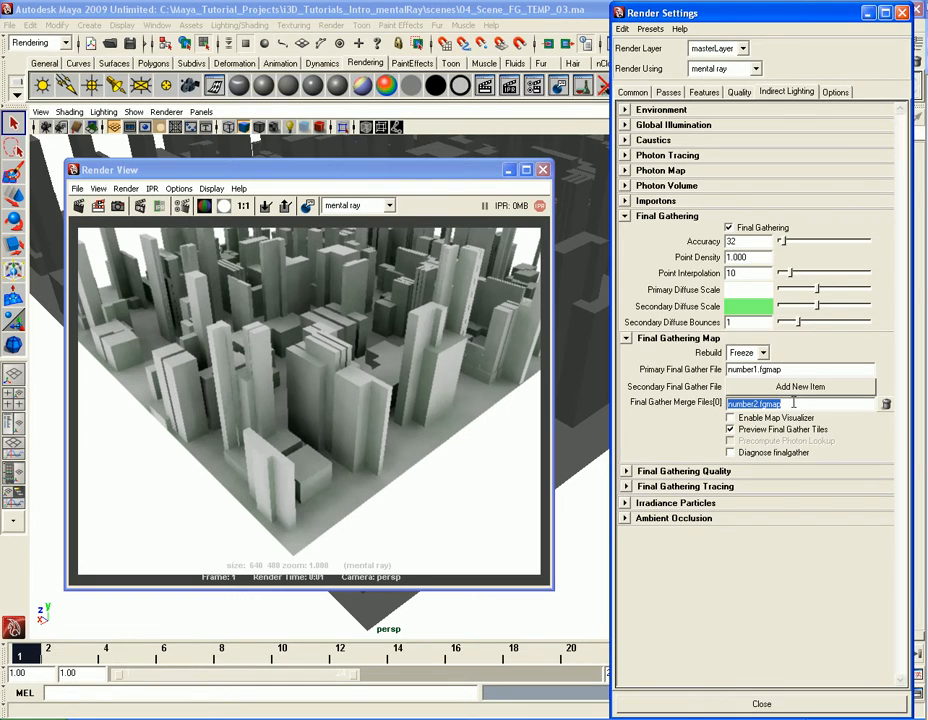
left_click(886, 406)
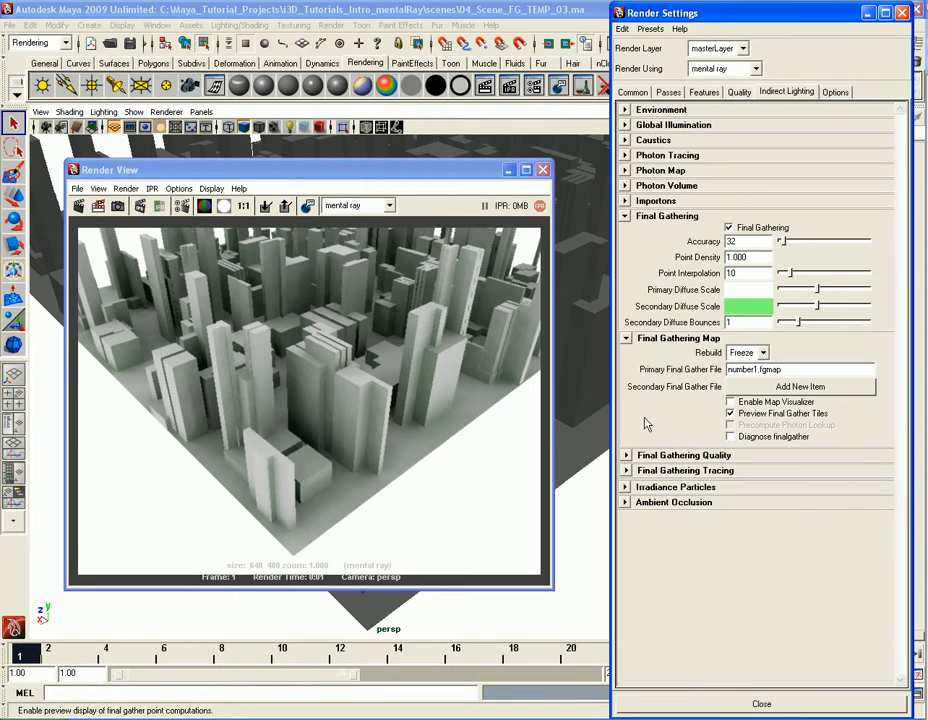
left_click(79, 205)
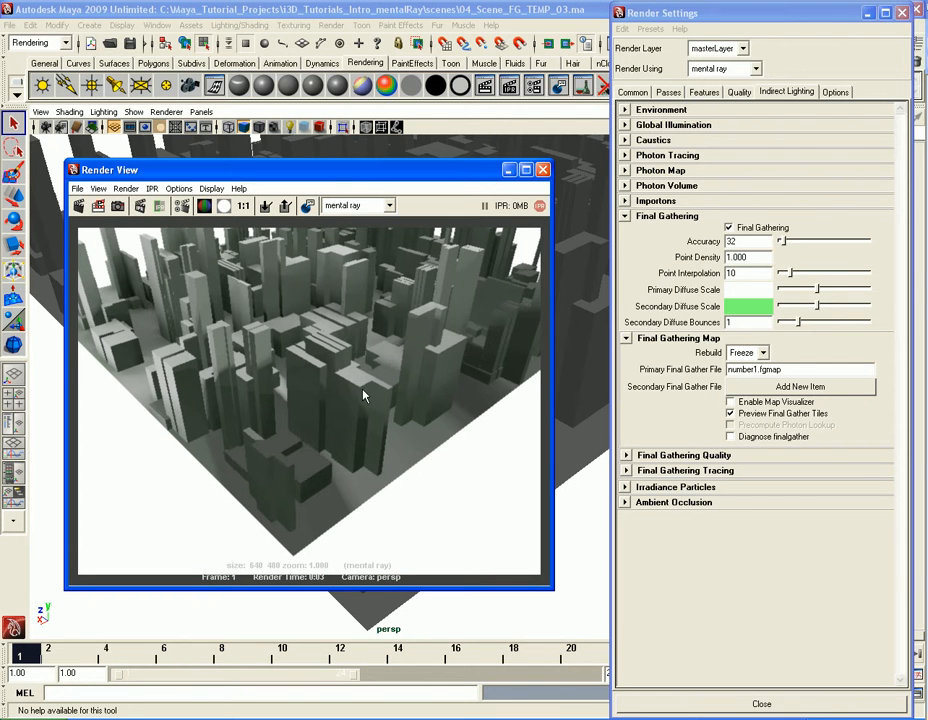
Close the render, orbit back to the previous city corner, and select the primary final gather file name.
left_click(543, 171)
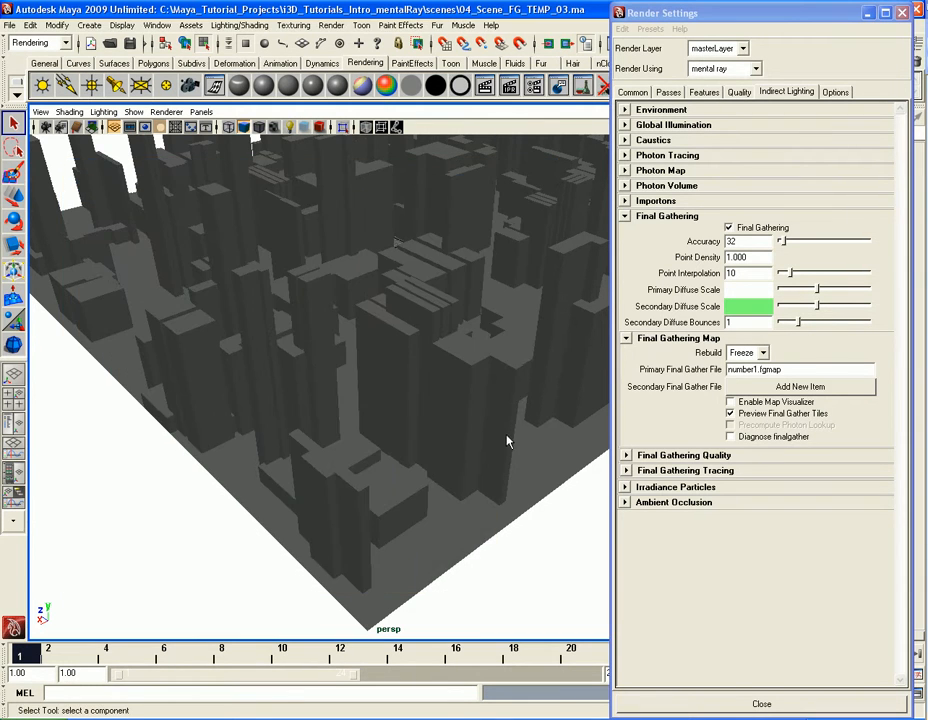
left_click_drag(309, 422, 462, 420, "alt")
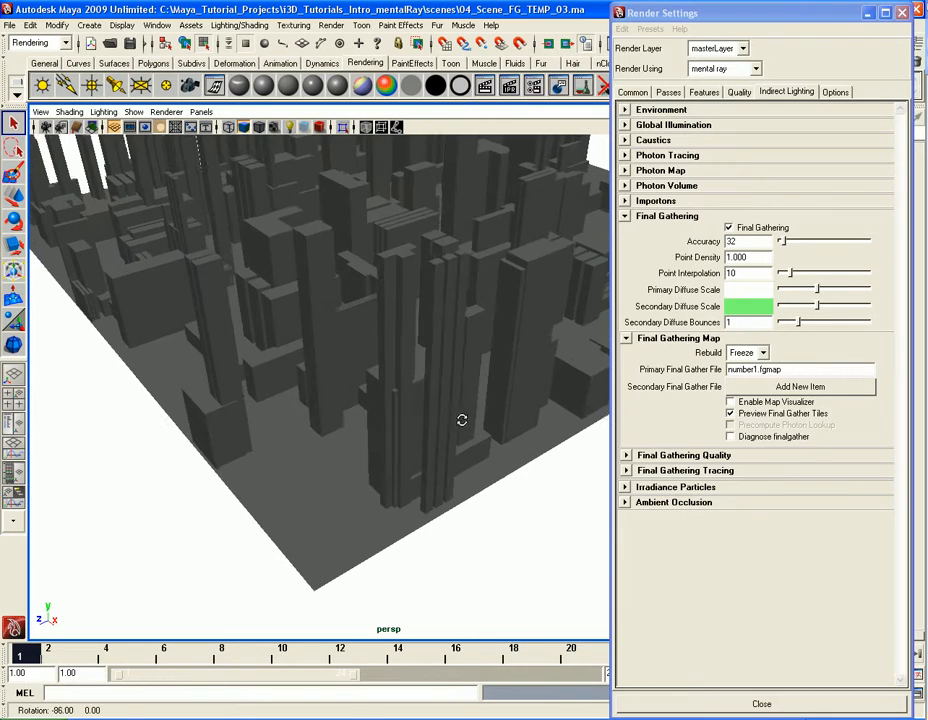
left_click_drag(790, 369, 724, 370)
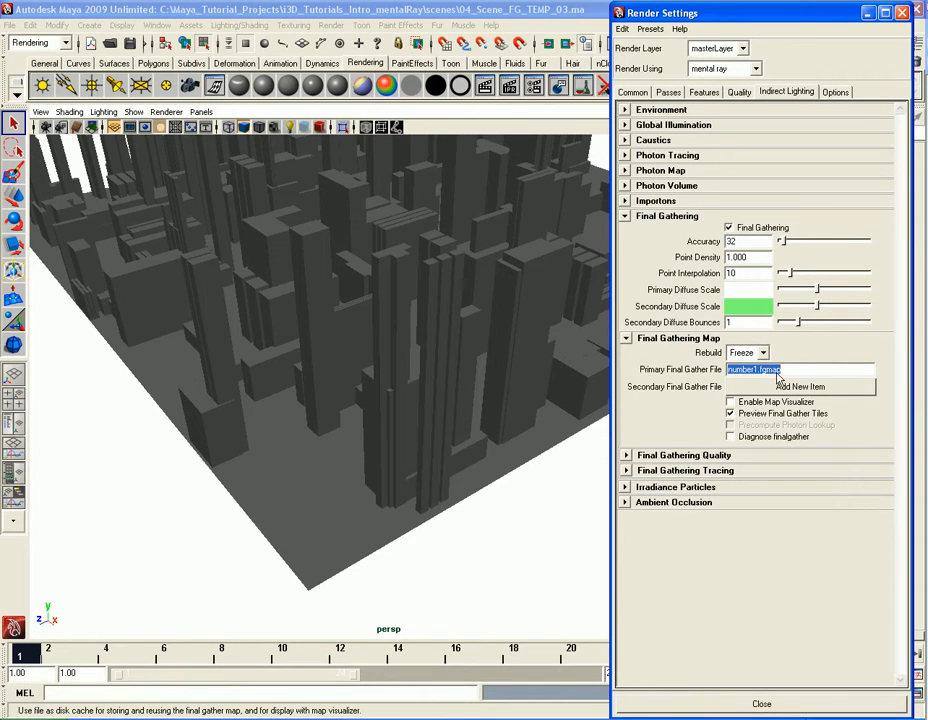